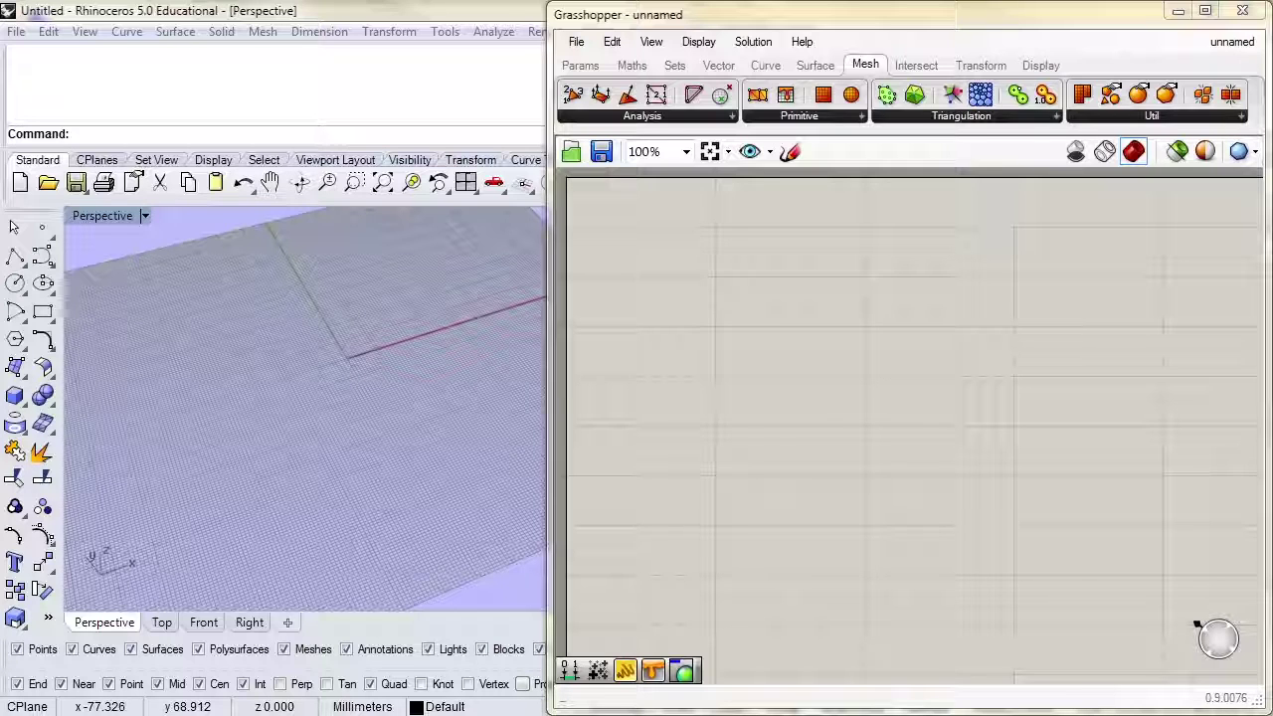
Create a flat four-corner surface with SrfPt
click(15, 370)
click(162, 381)
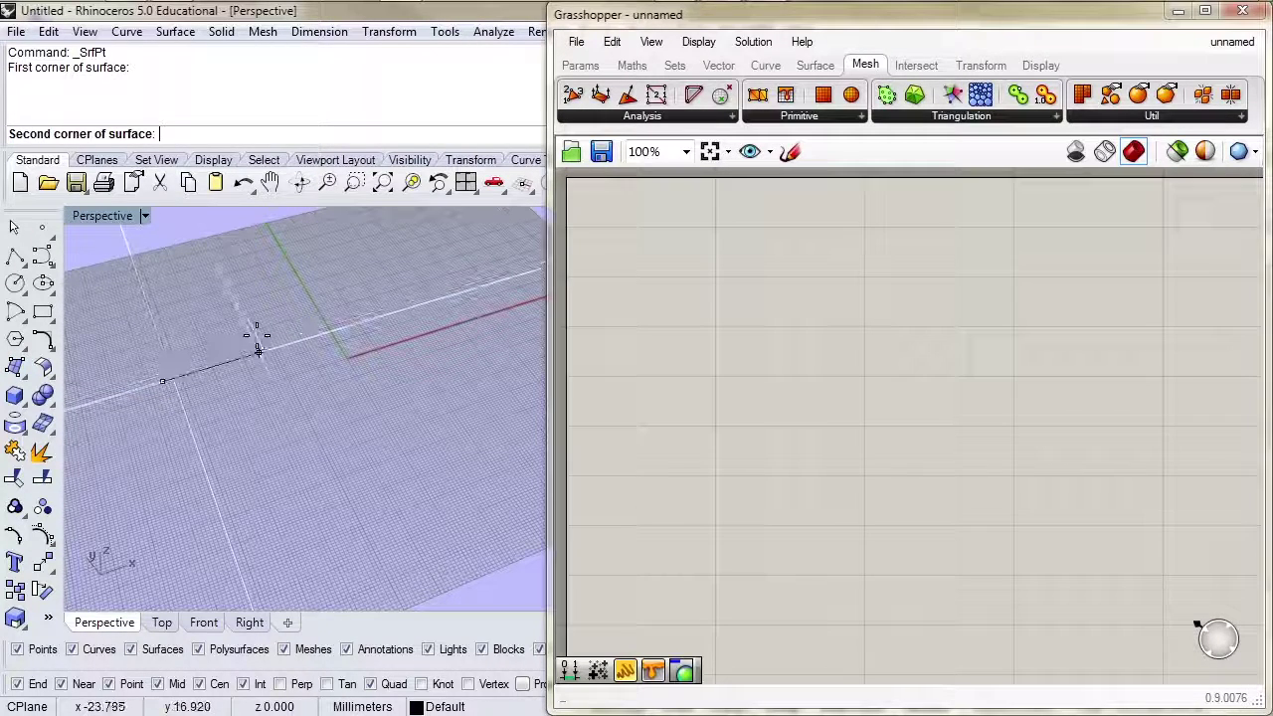
click(309, 311)
click(384, 443)
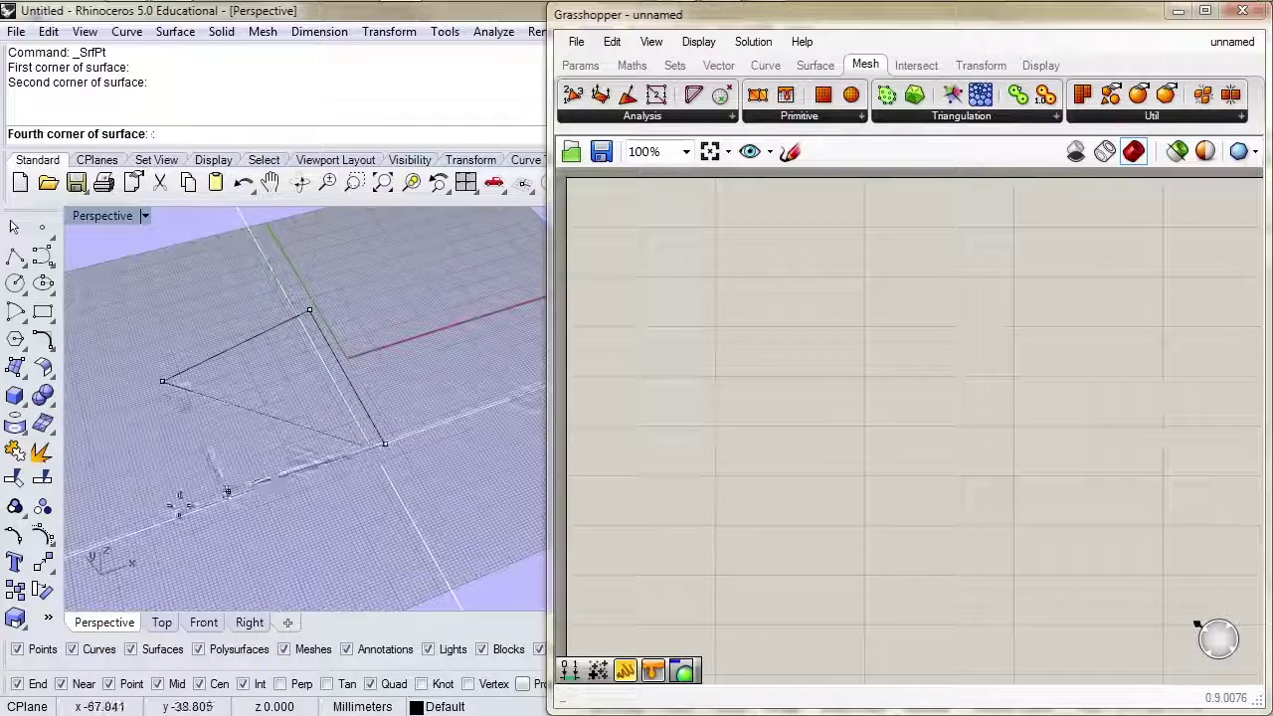
click(179, 503)
right_drag(179, 502, 285, 427)
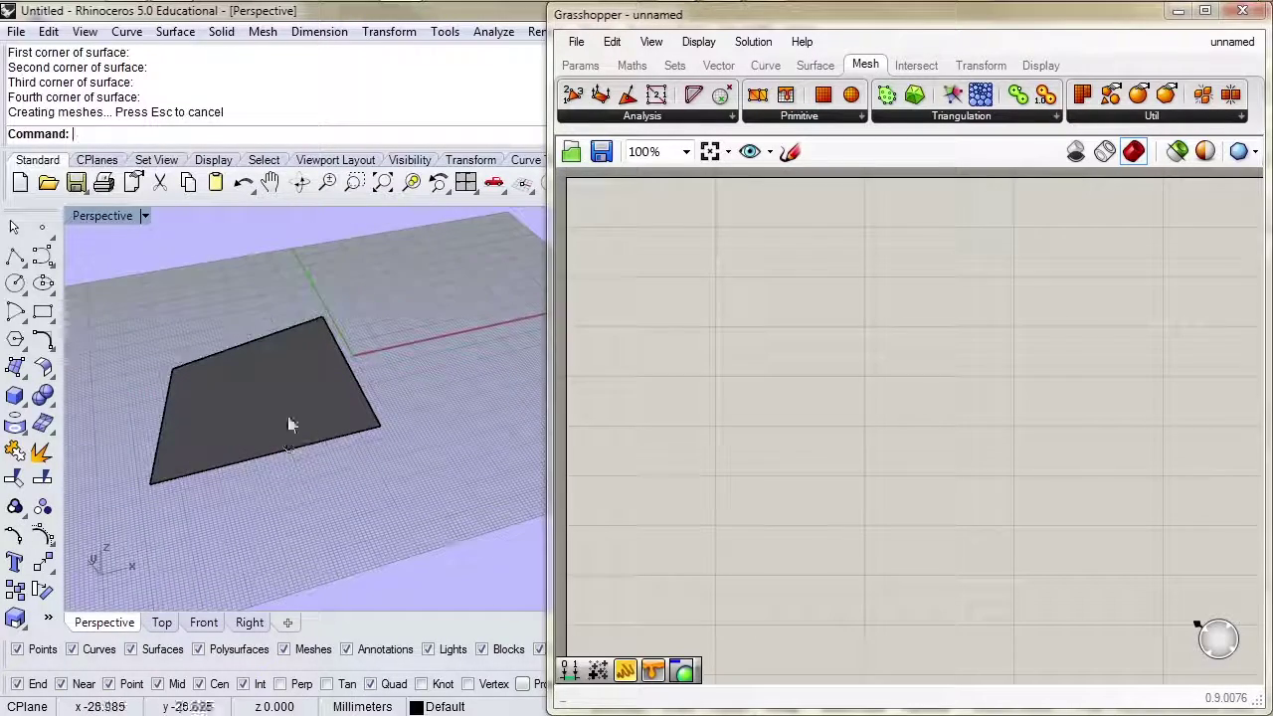
Rebuild the surface to 7×7 control points, degree 3
click(289, 424)
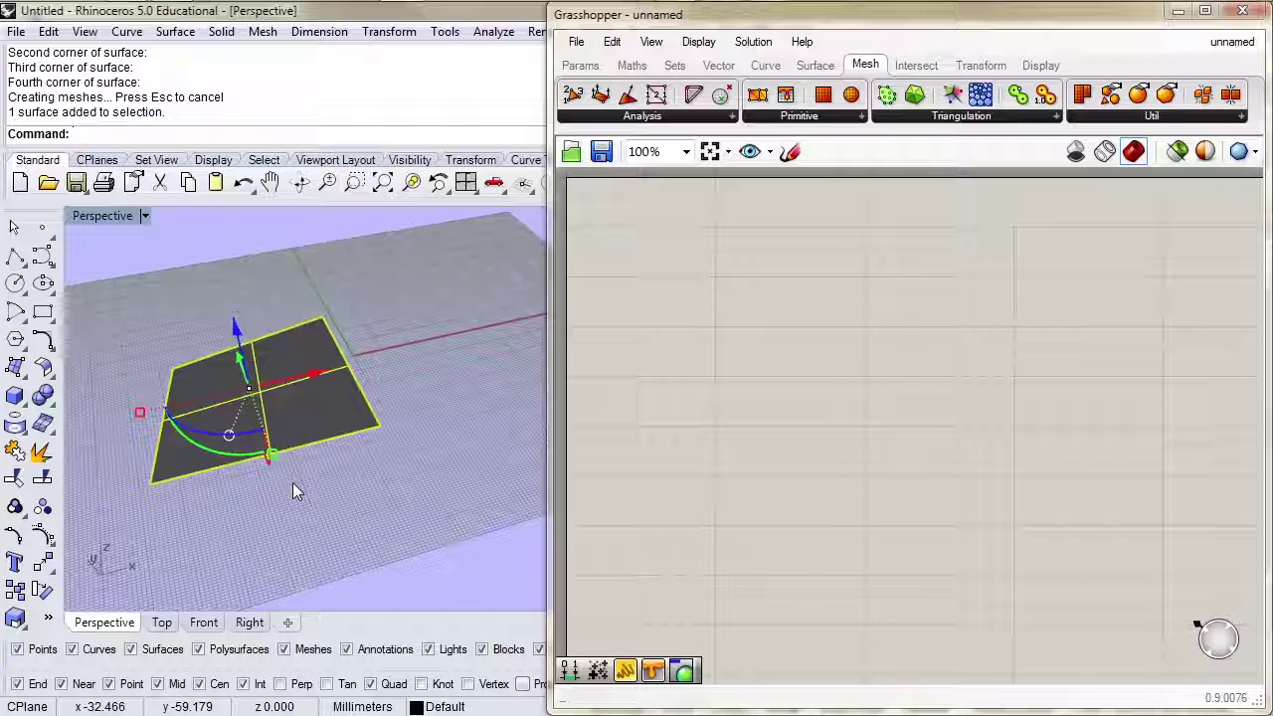
text(Rebuild)
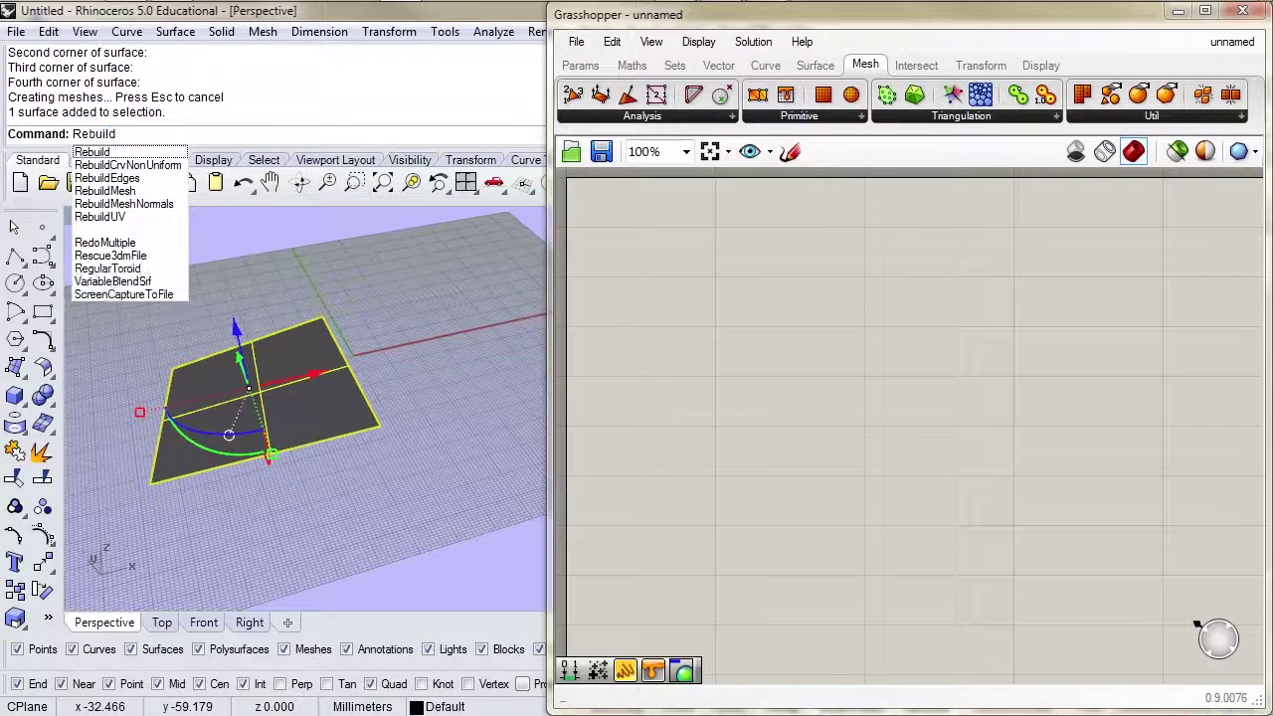
key(Return)
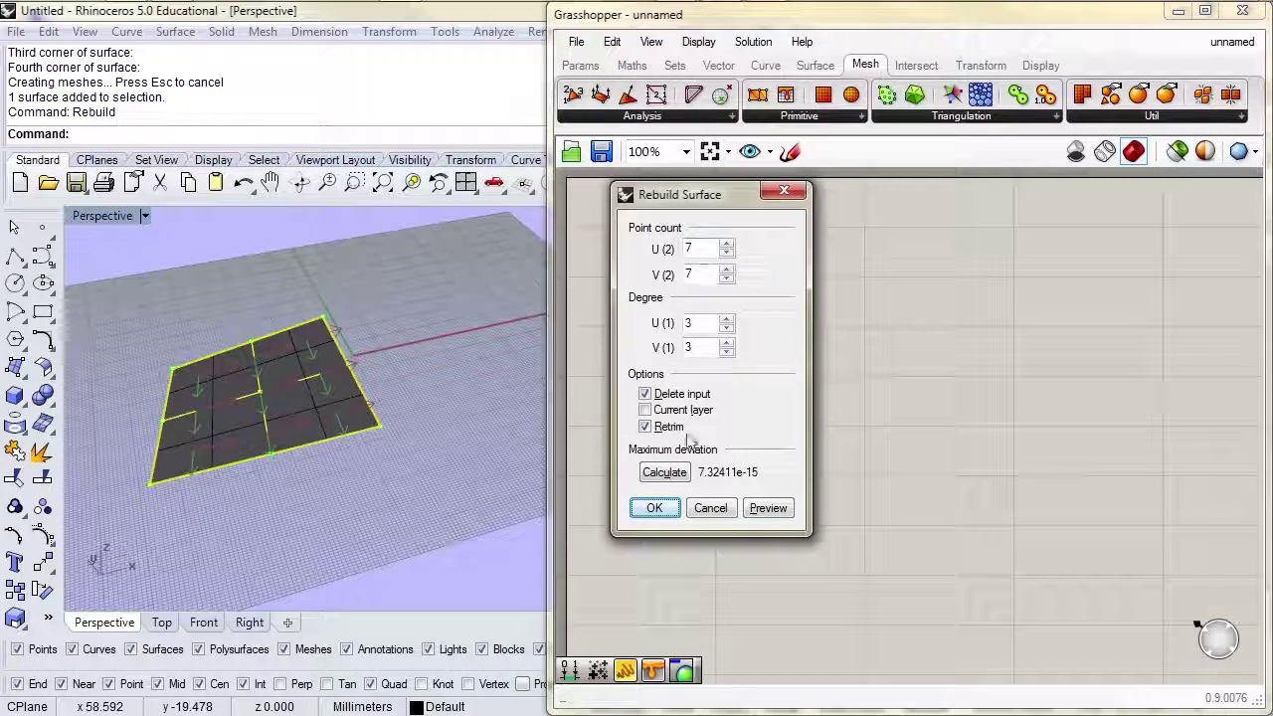
click(654, 508)
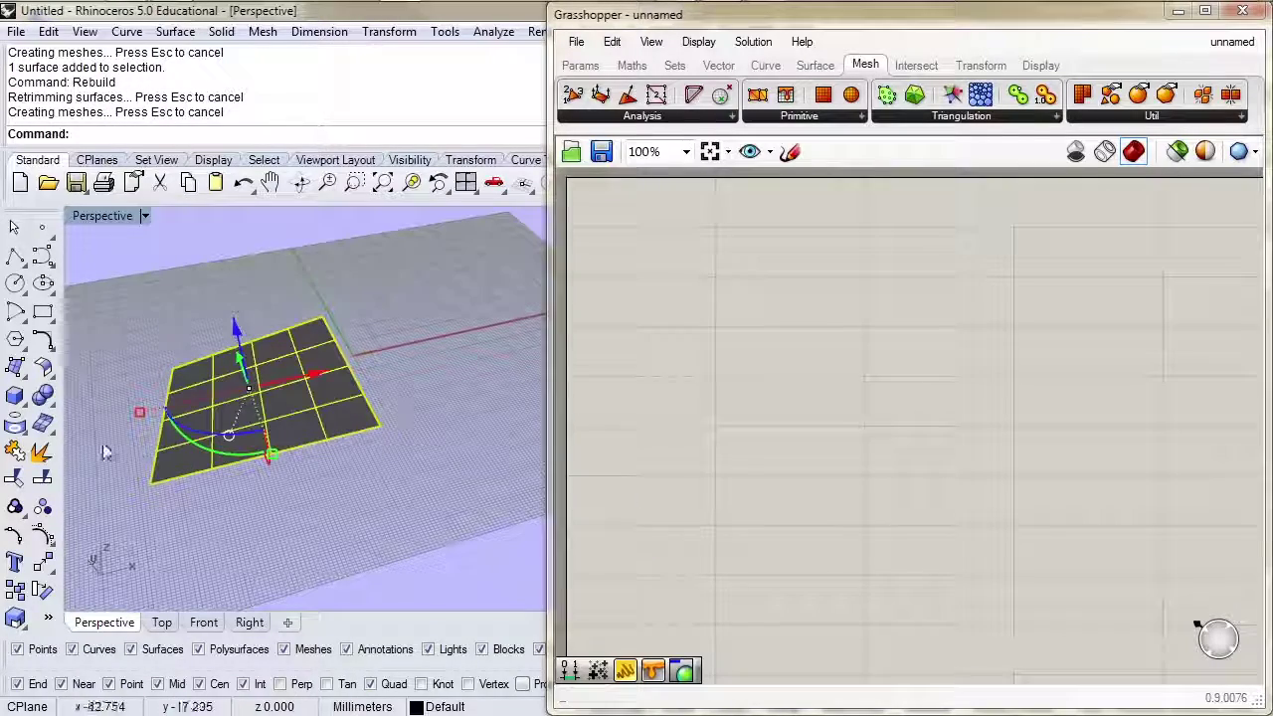
Turn on control points and drag several groups of them to warp the surface into waves
click(42, 535)
drag(276, 319, 248, 358)
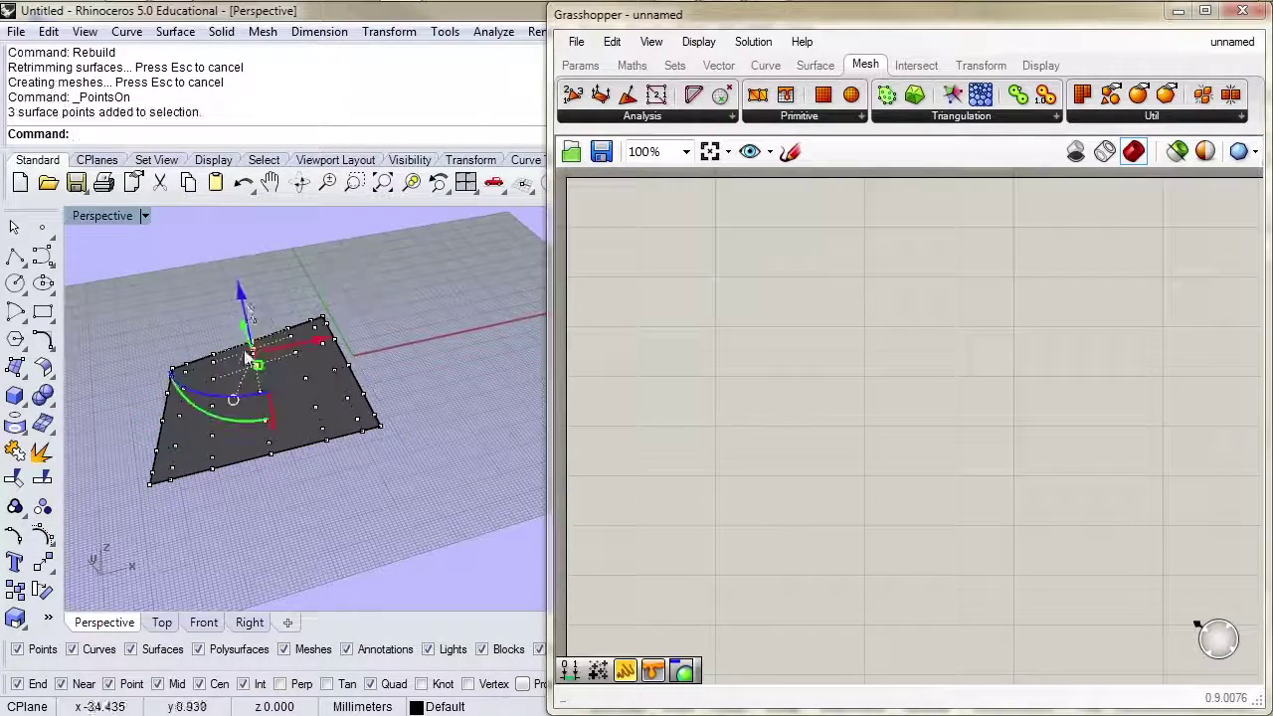
right_drag(248, 311, 256, 285)
drag(256, 284, 270, 251)
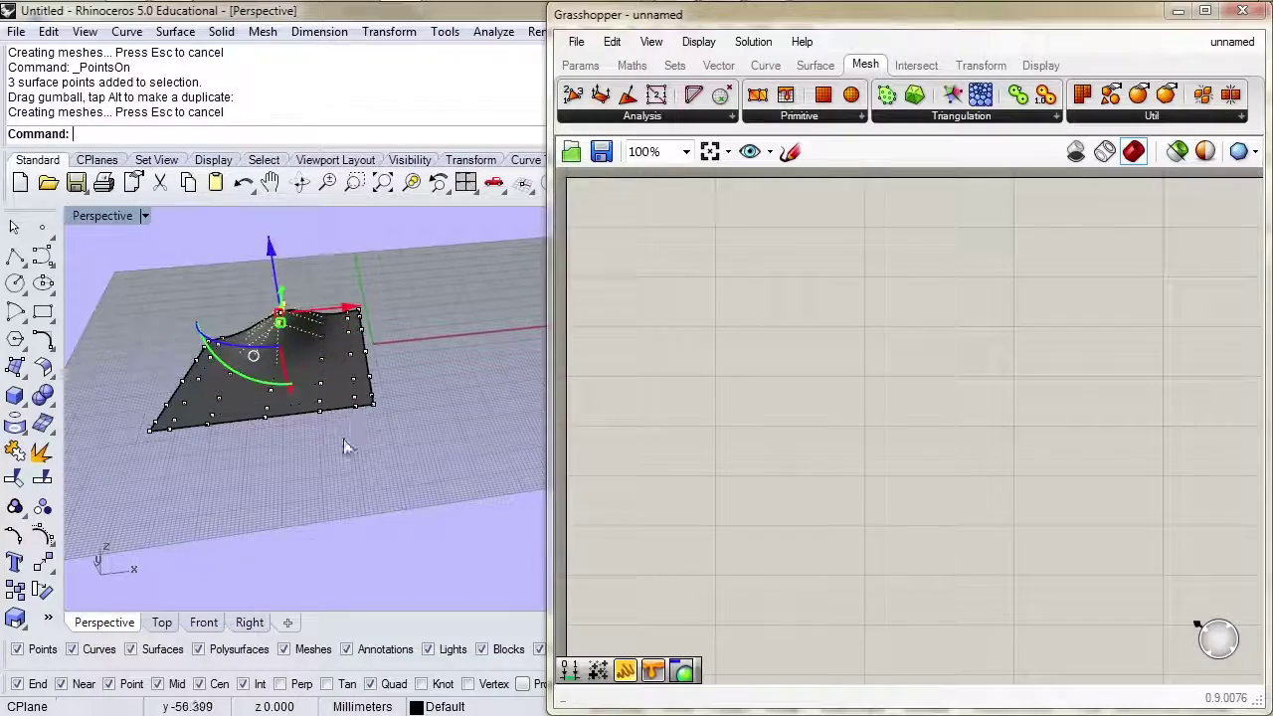
mouse_move(343, 448)
mouse_down()
mouse_move(249, 418)
mouse_move(318, 420)
mouse_move(321, 435)
mouse_up()
drag(238, 338, 139, 438)
drag(177, 370, 228, 328)
drag(382, 290, 321, 341)
right_drag(321, 341, 325, 400)
Flip the direction of the reshaped surface
click(321, 408)
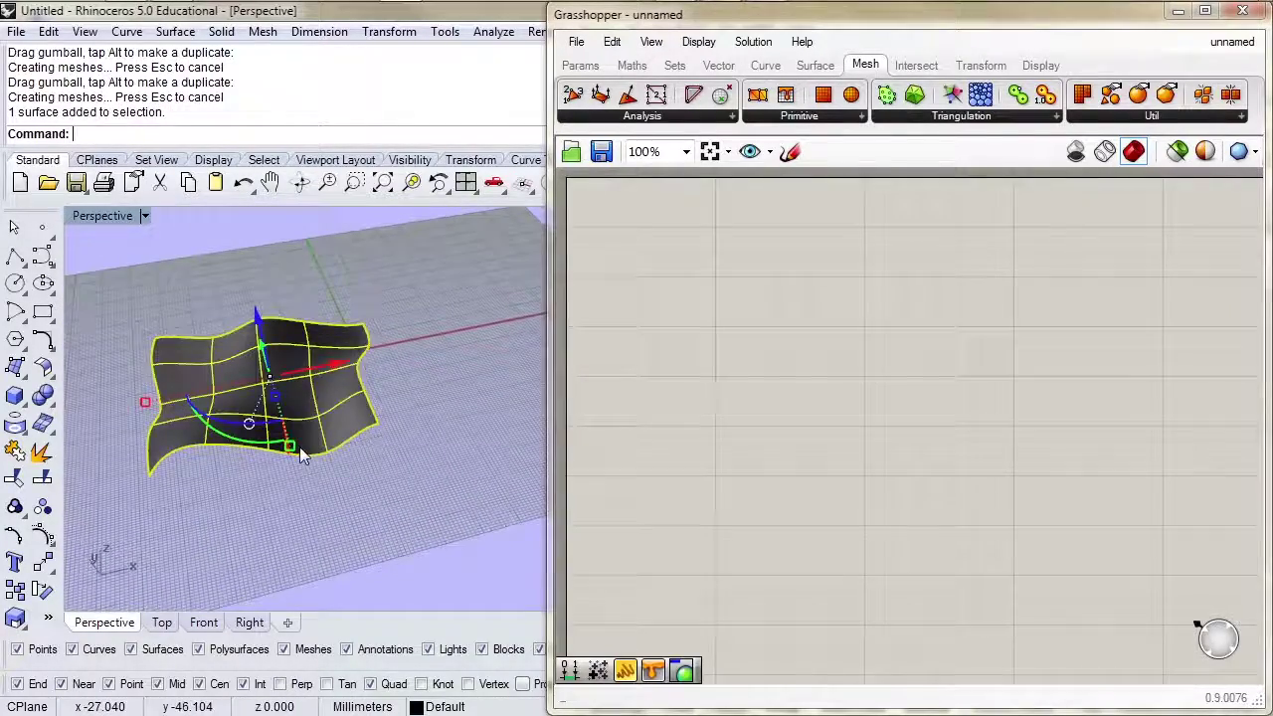
text(Flip)
key(Return)
click(400, 412)
right_drag(401, 412, 444, 414)
Add a Surface parameter from Params > Geometry and set it to the wavy Rhino surface
click(580, 65)
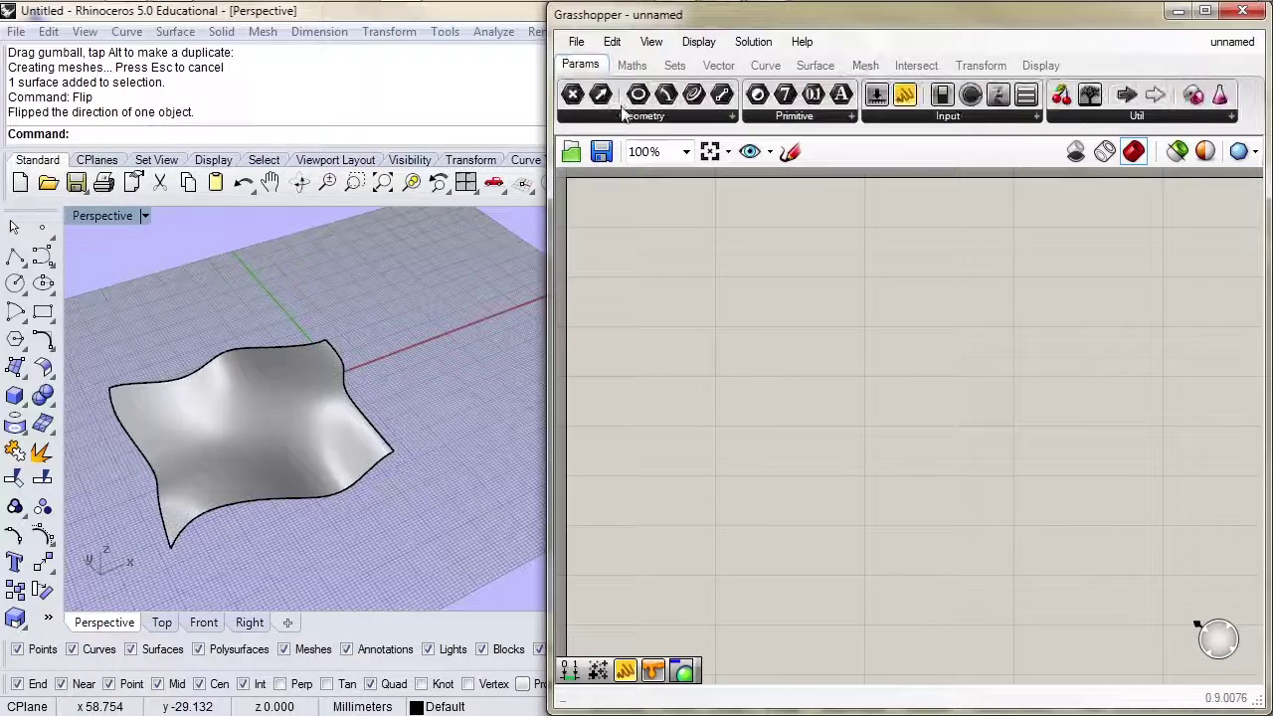
click(624, 116)
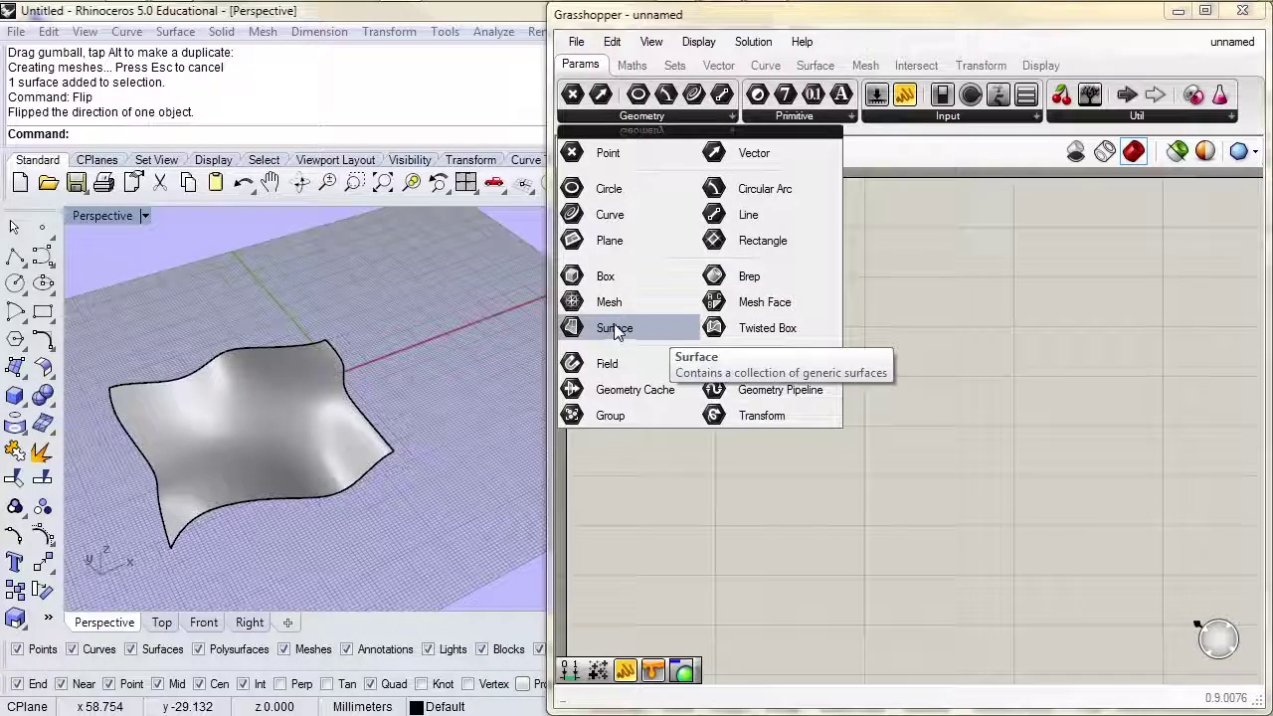
drag(616, 331, 637, 203)
right_click(637, 208)
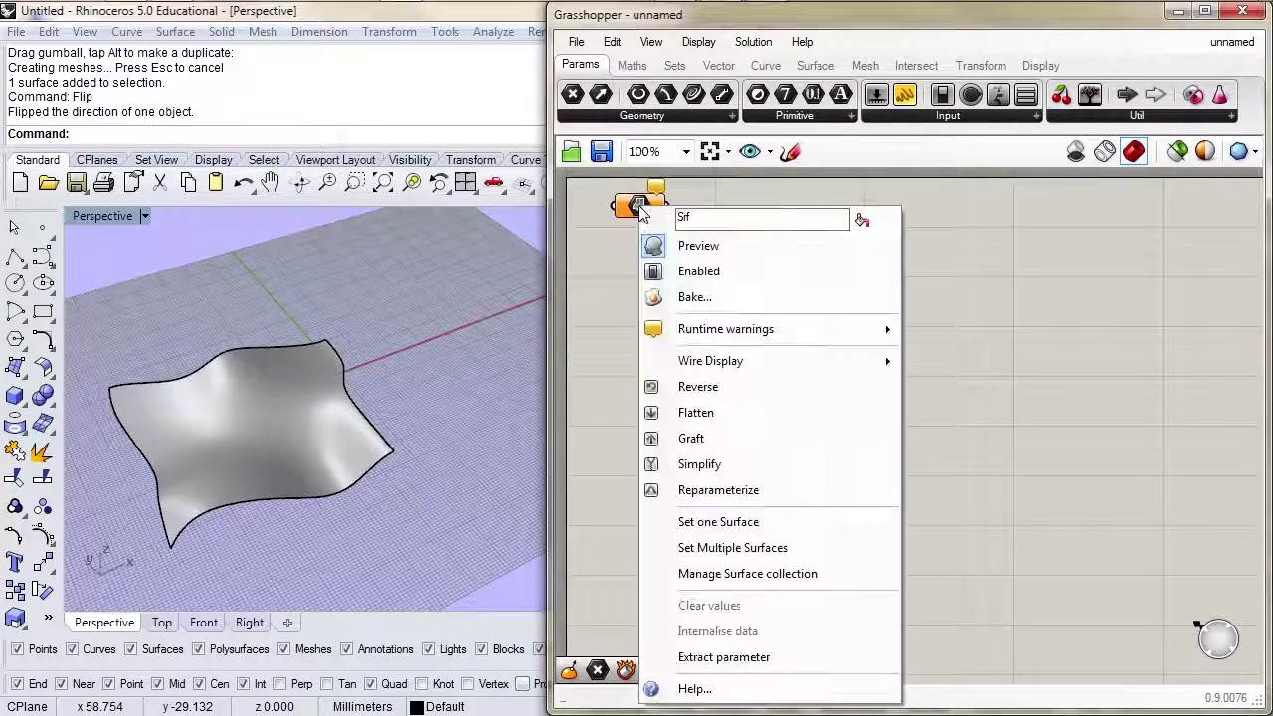
click(718, 522)
click(280, 464)
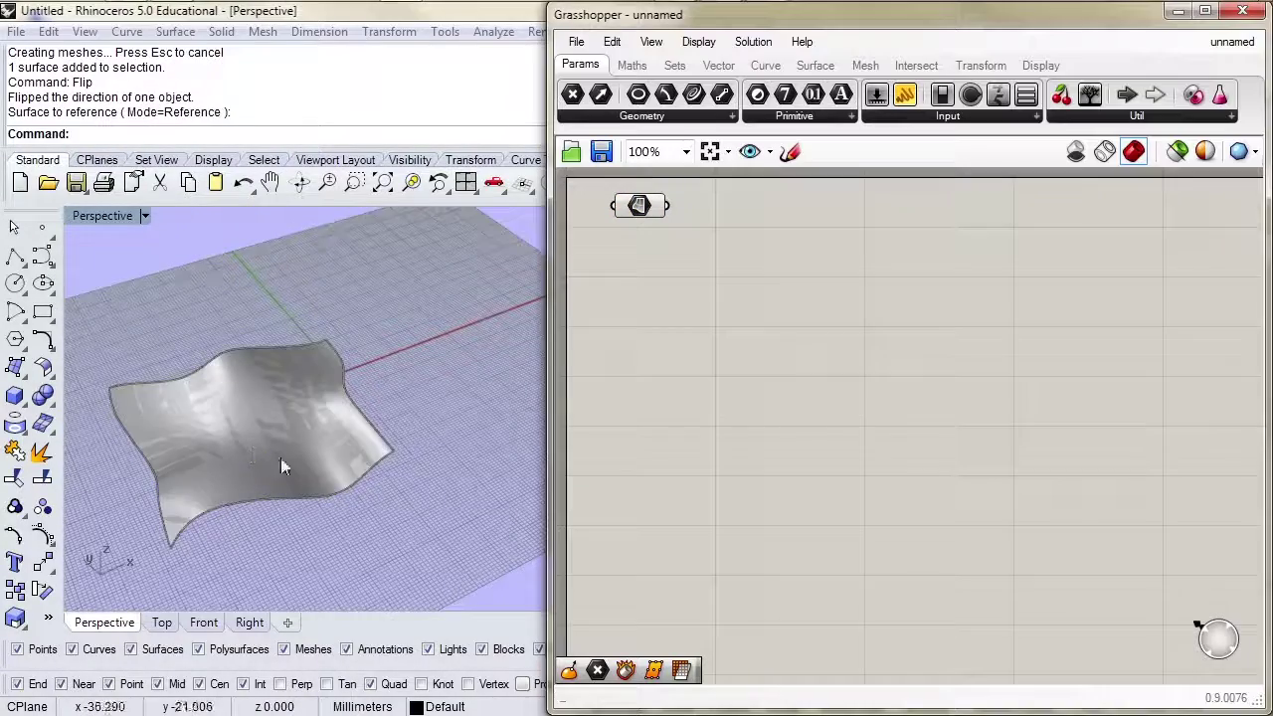
Select the Surface parameter and orbit the viewport to check its preview
right_drag(281, 458, 351, 457)
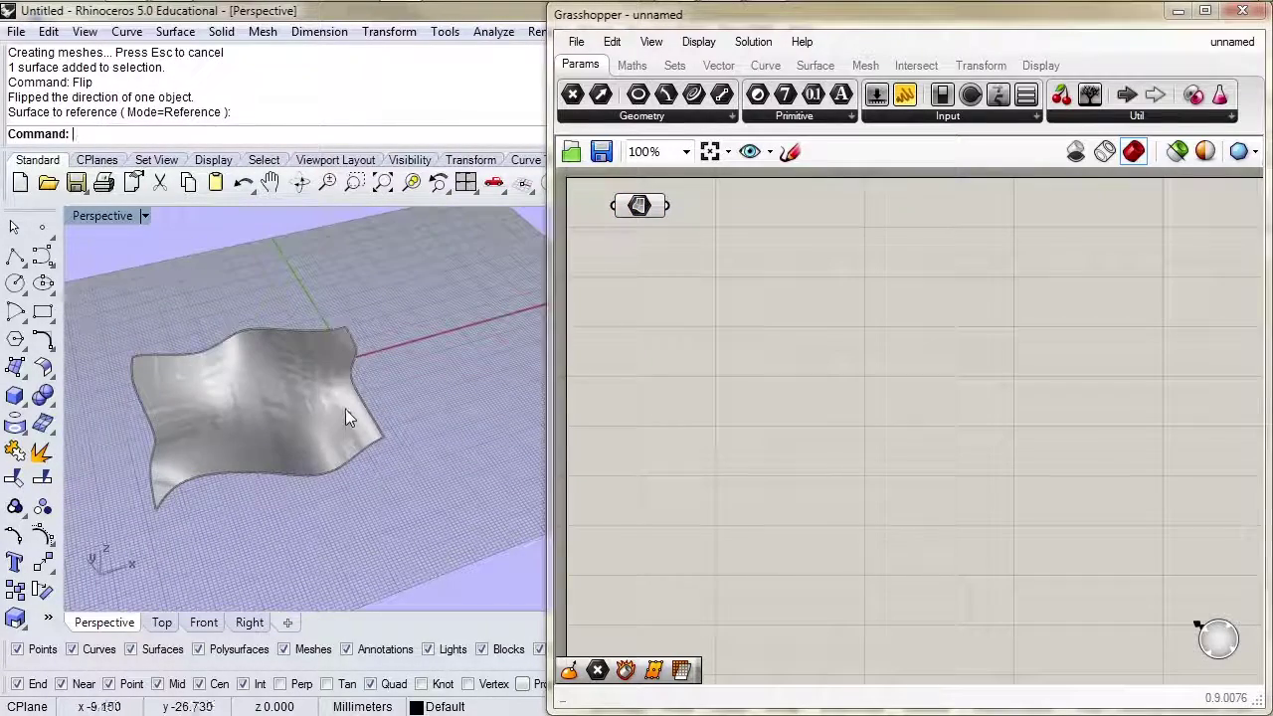
click(289, 418)
key(Escape)
click(639, 206)
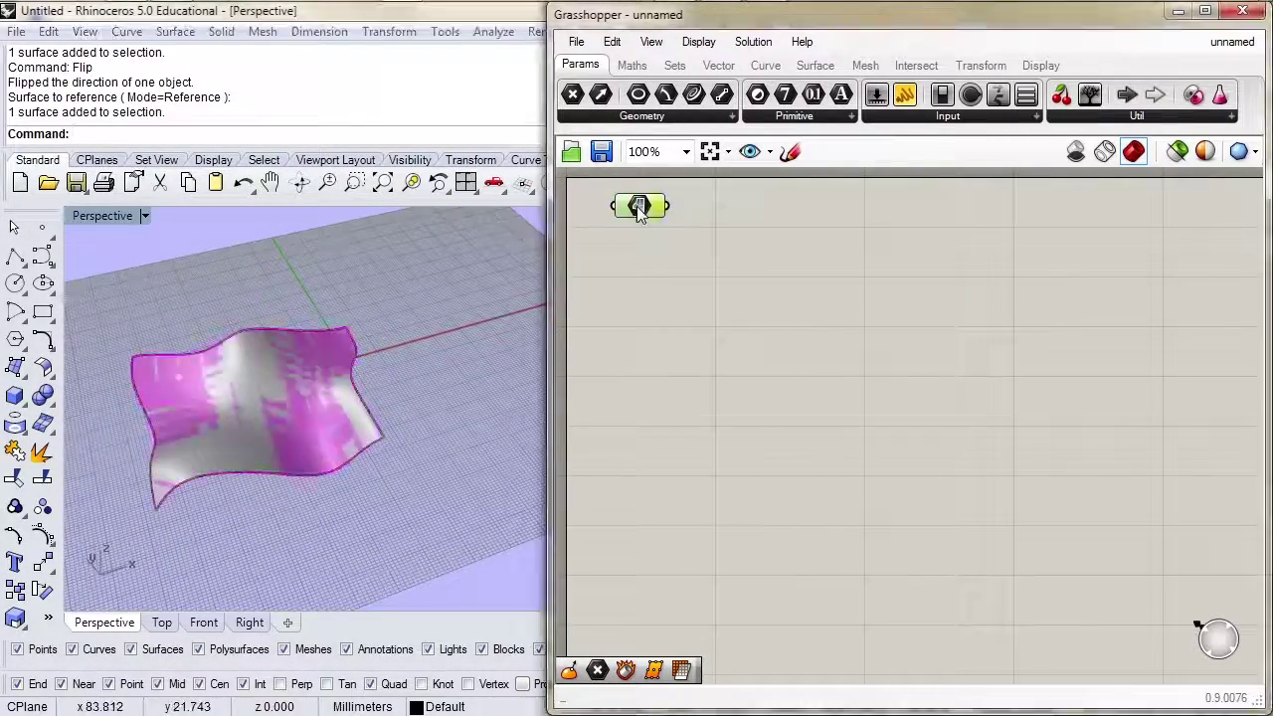
right_drag(321, 405, 170, 509)
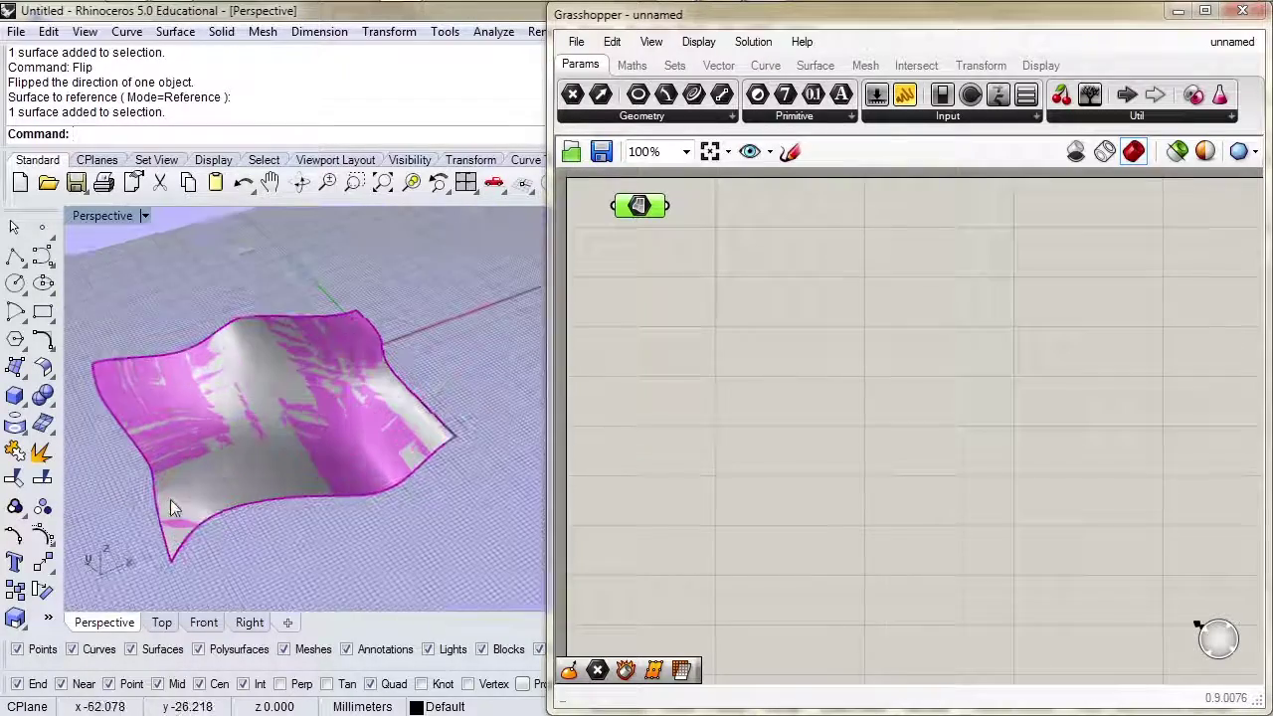
mouse_move(393, 460)
right_down()
mouse_move(355, 464)
mouse_move(390, 456)
right_up()
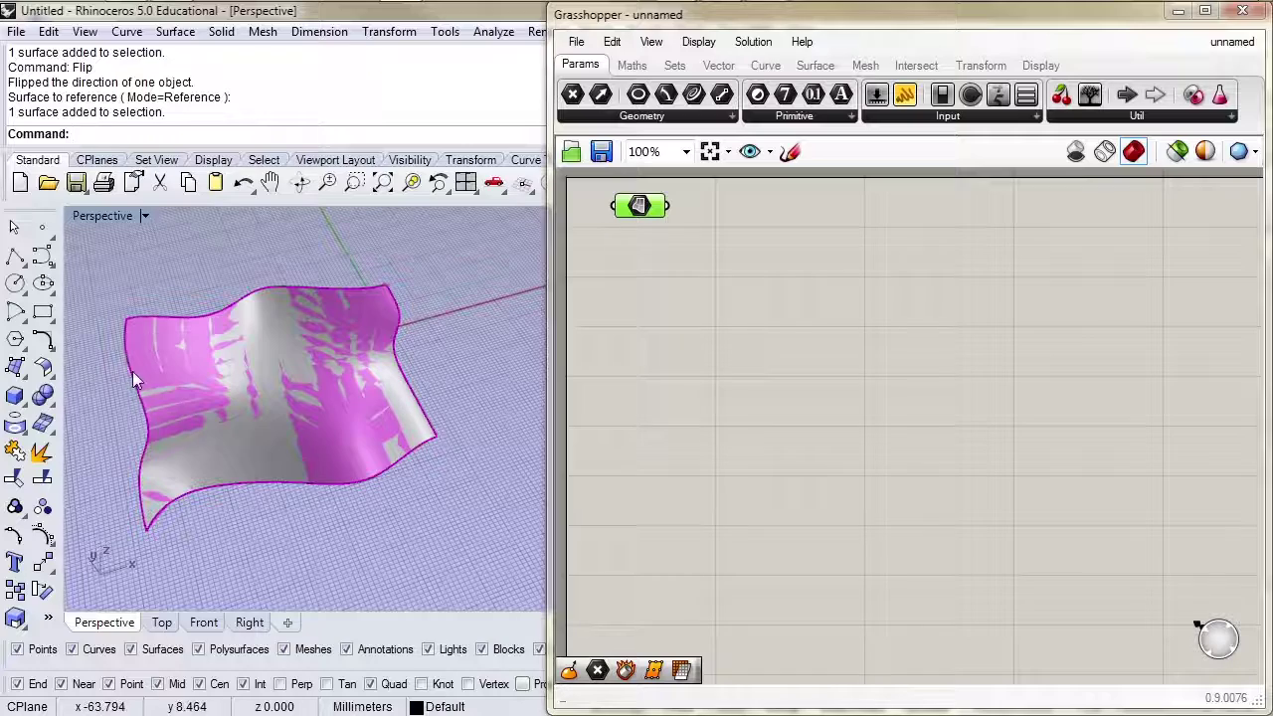
right_drag(257, 436, 288, 430)
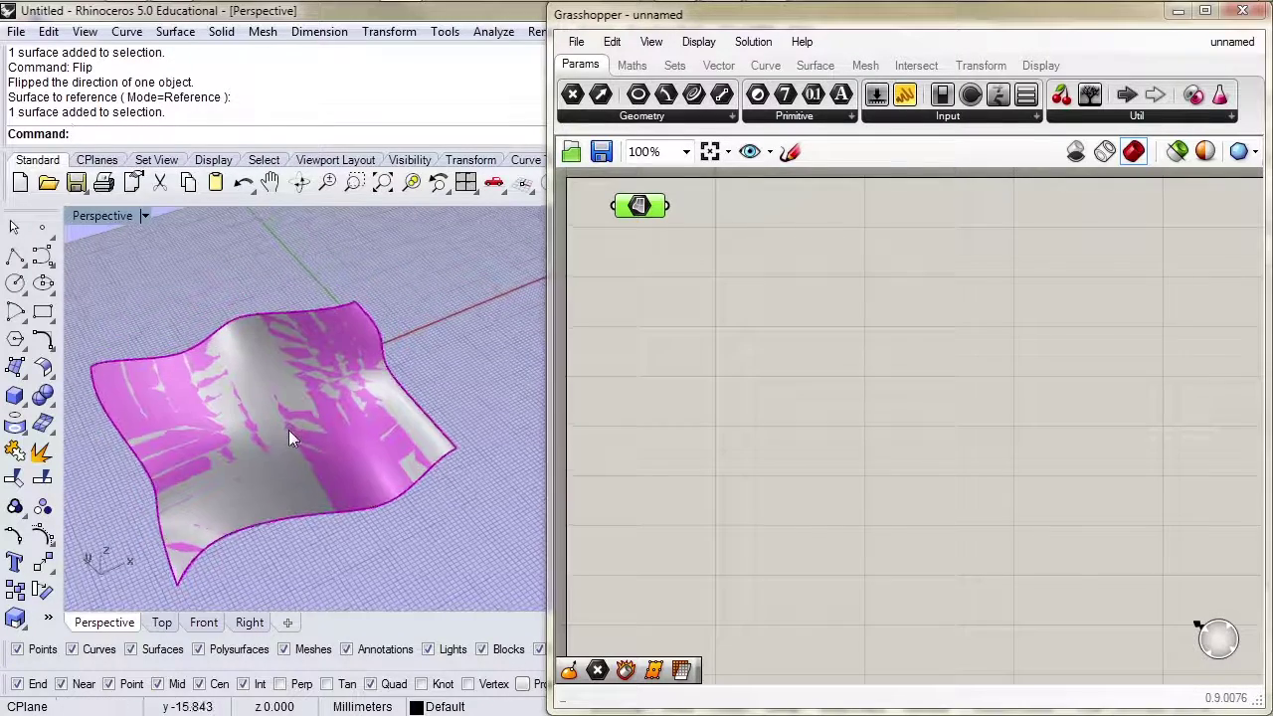
scroll(279, 423, down, 5)
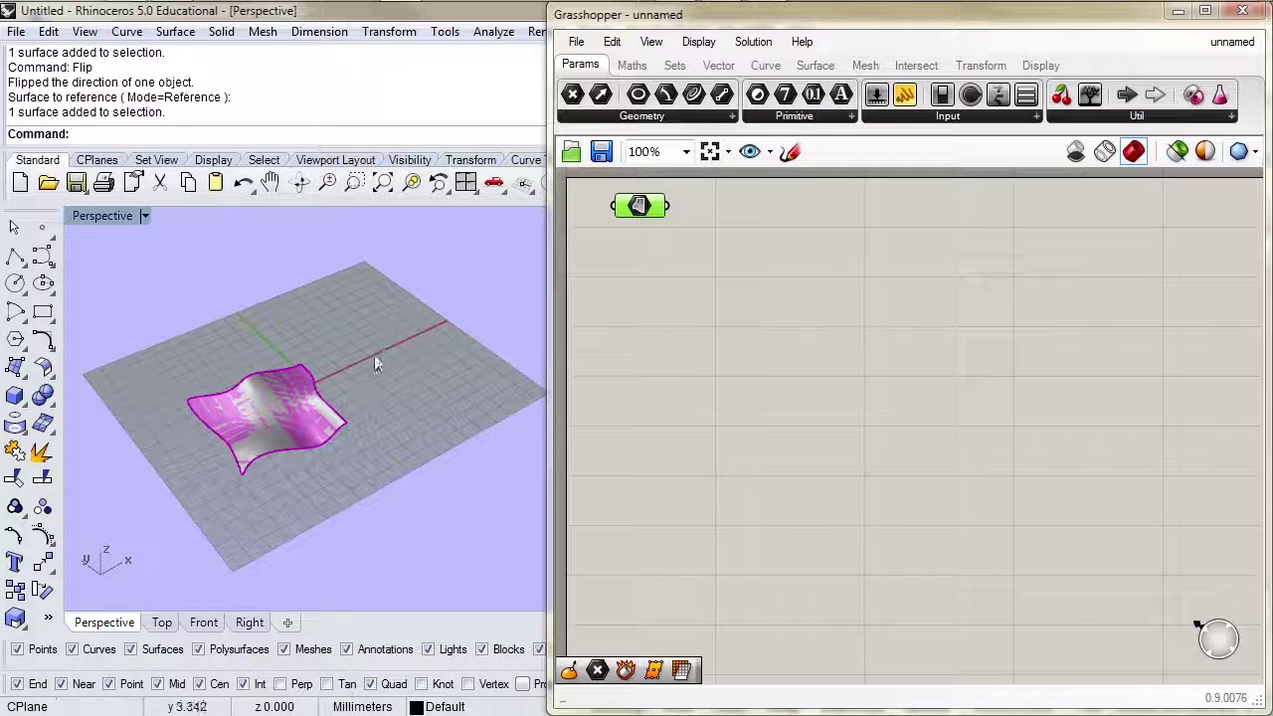
click(268, 423)
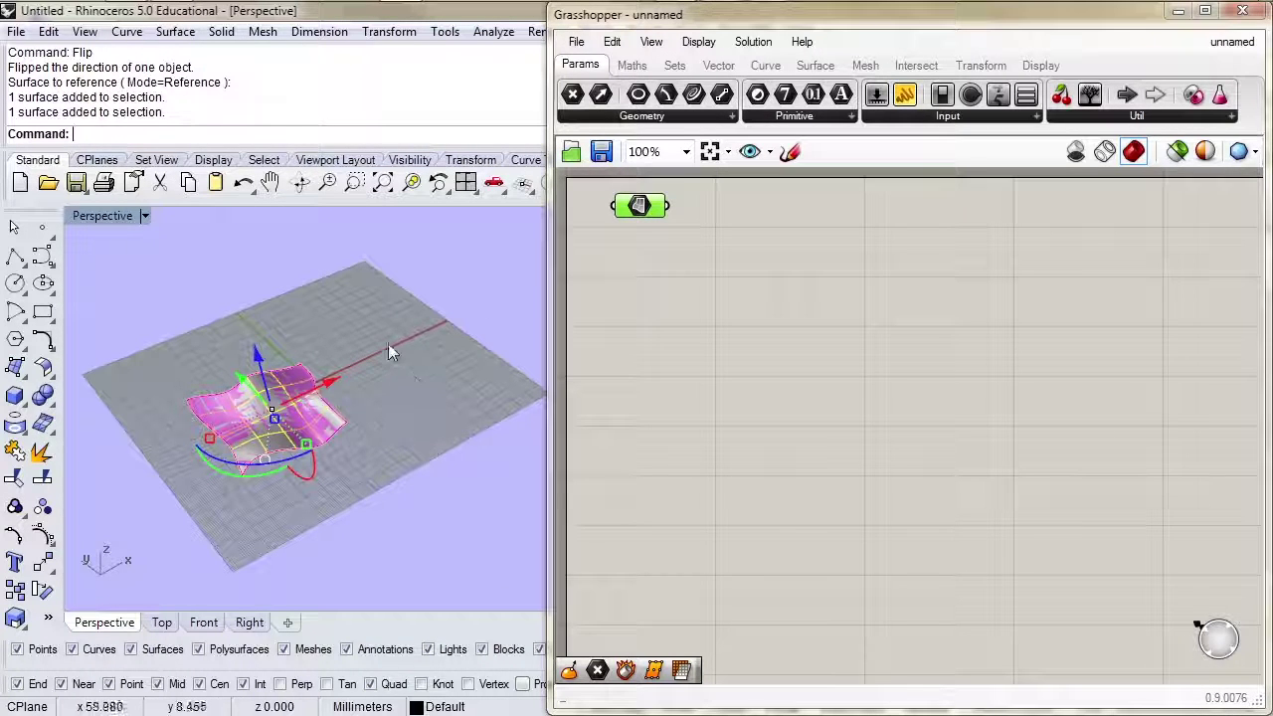
click(734, 306)
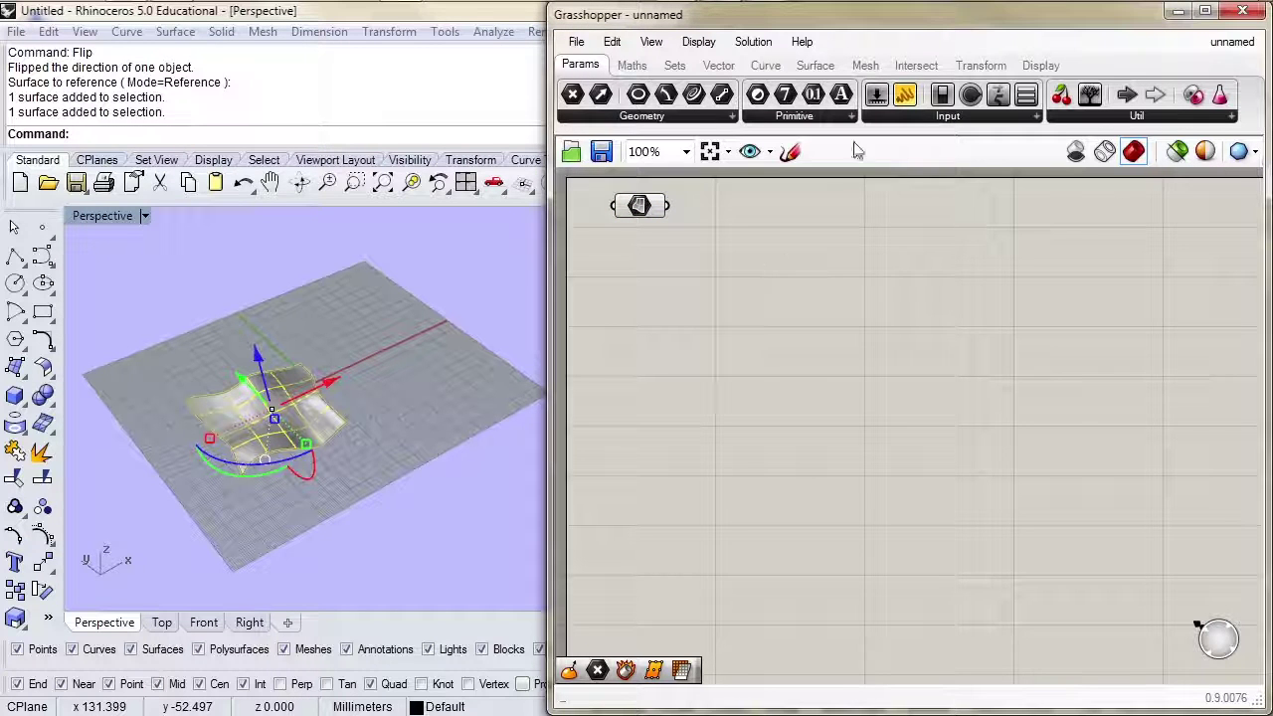
Add a Move component and wire the Srf output into its G input
click(962, 68)
click(901, 115)
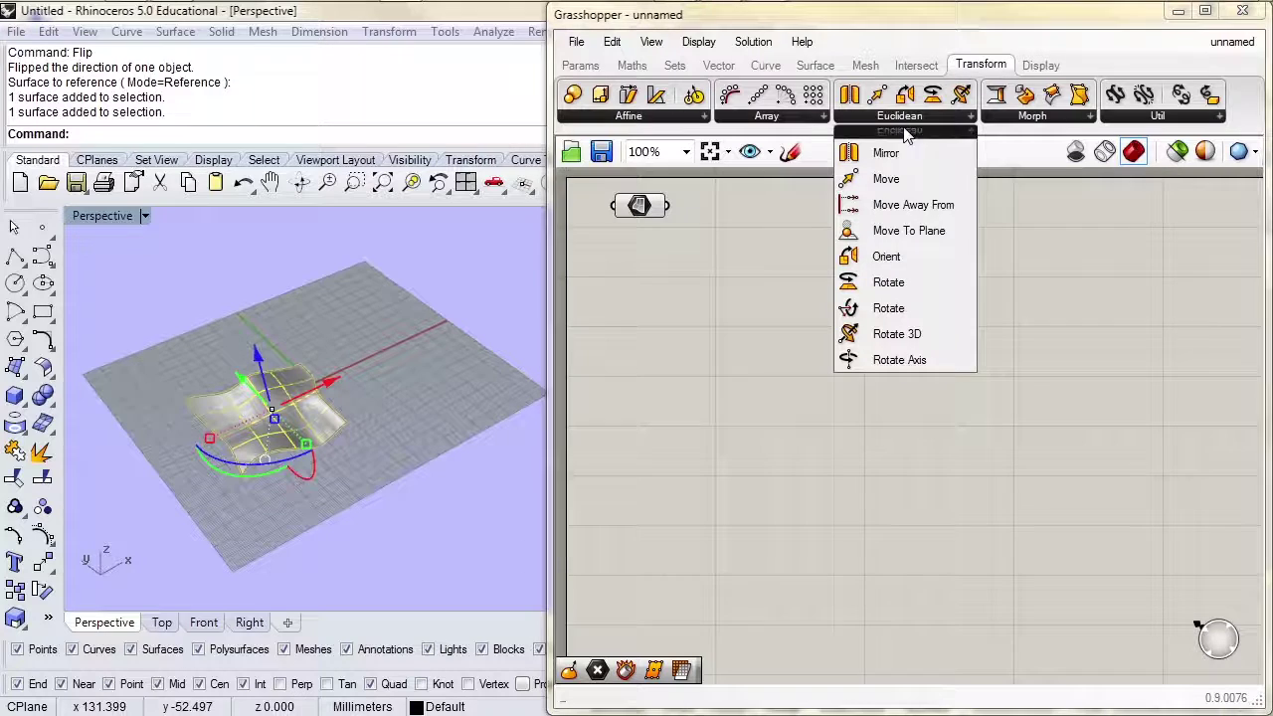
click(872, 180)
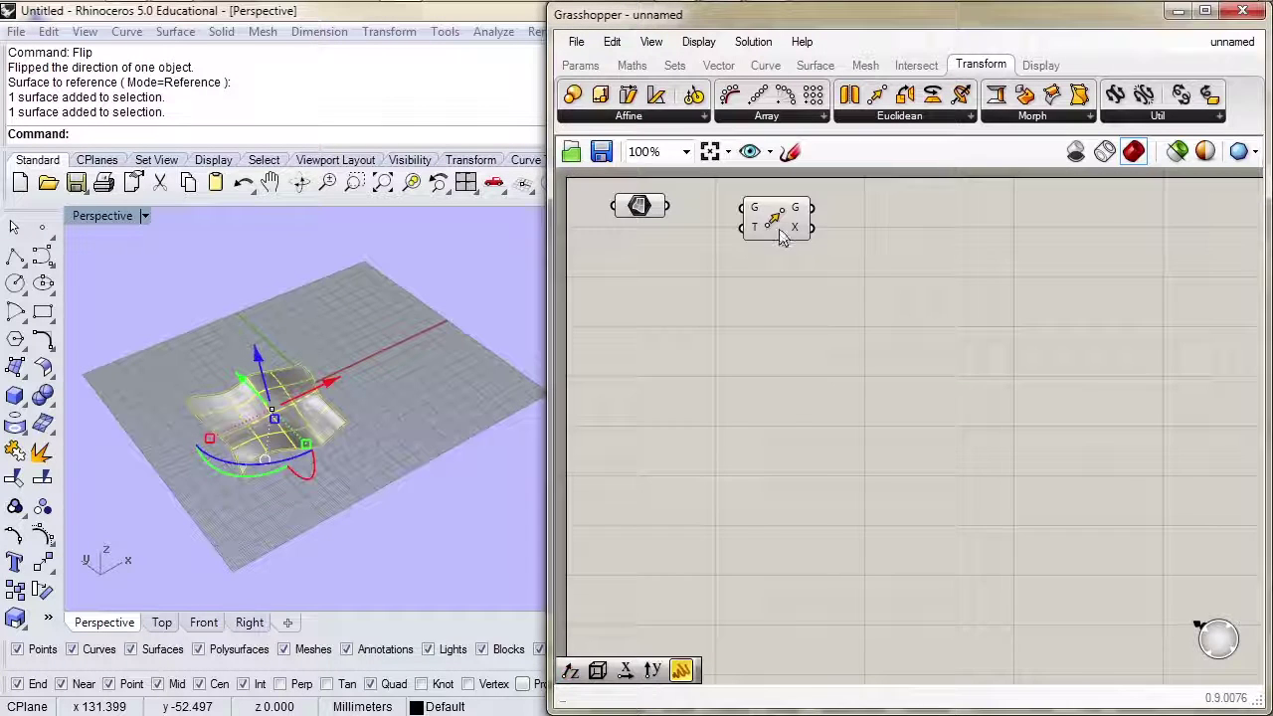
click(795, 213)
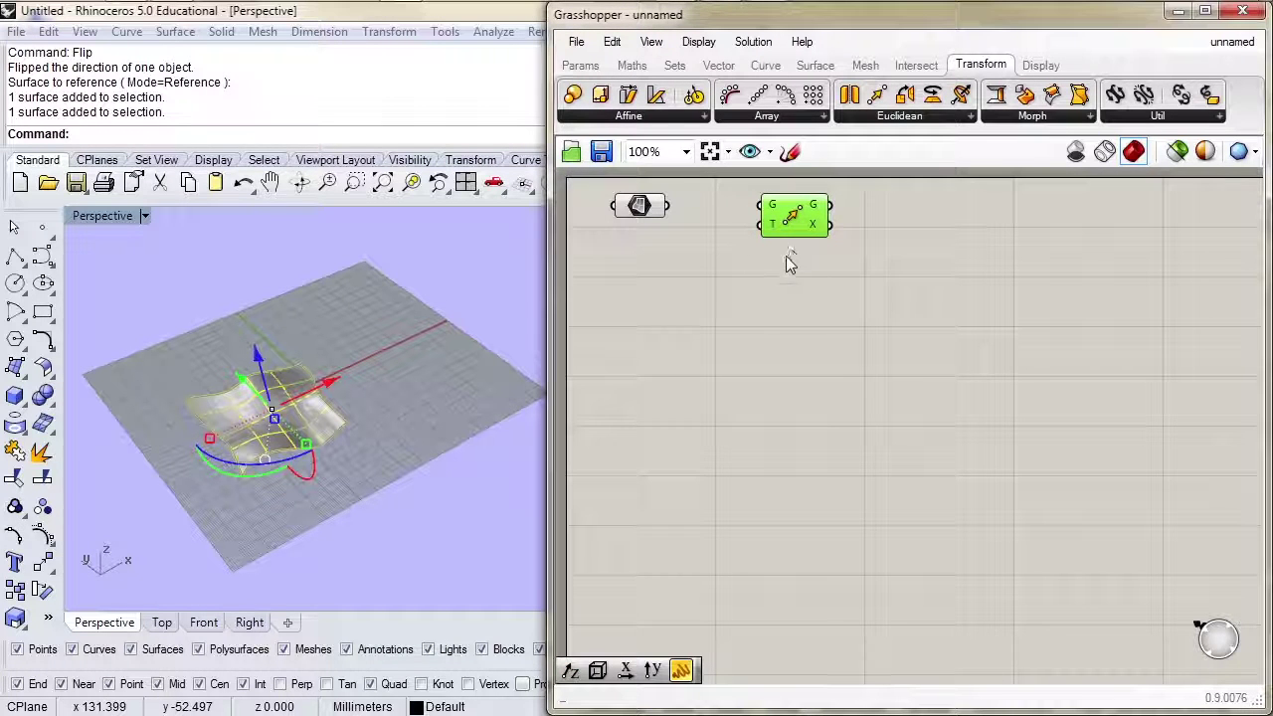
mouse_move(775, 203)
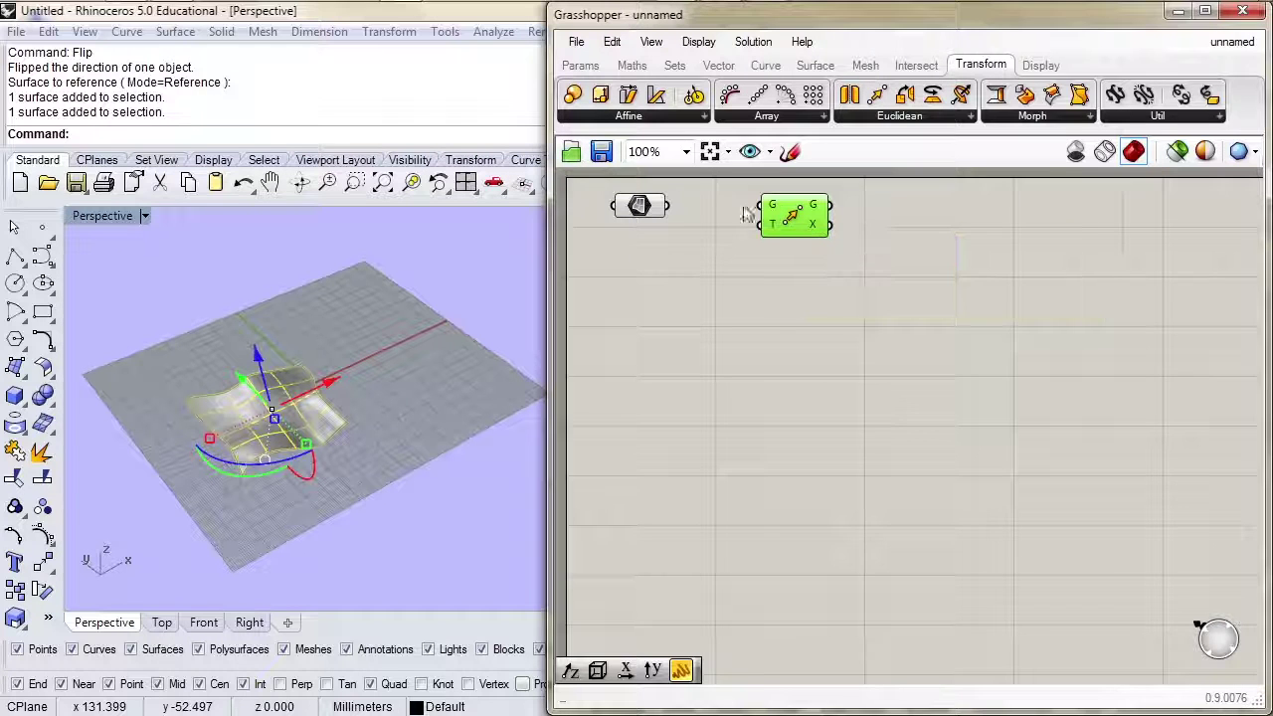
drag(668, 206, 761, 219)
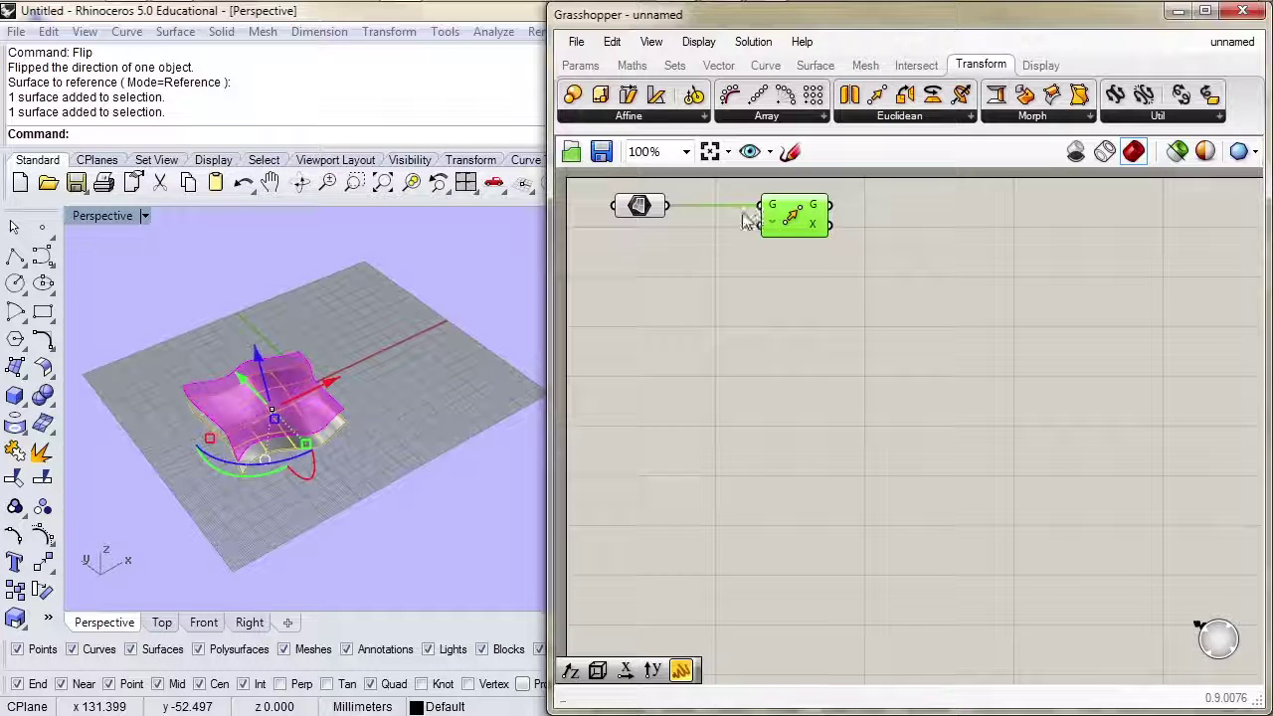
mouse_move(775, 227)
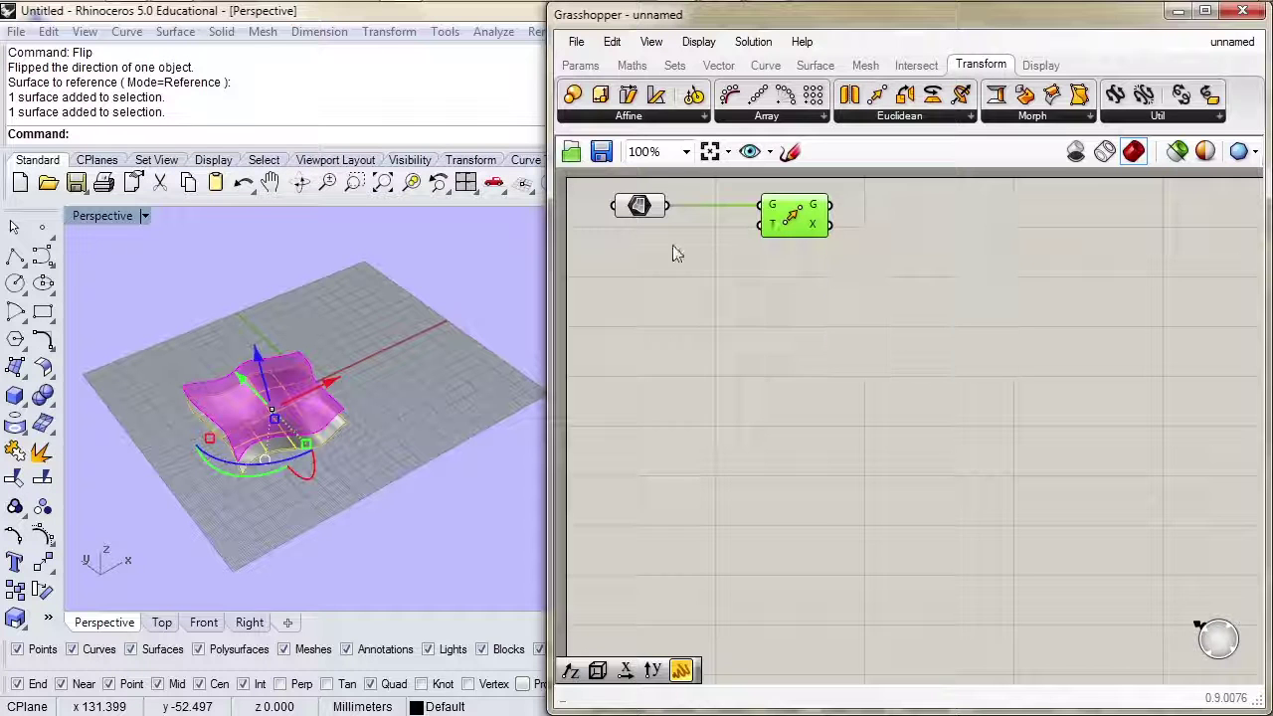
click(719, 65)
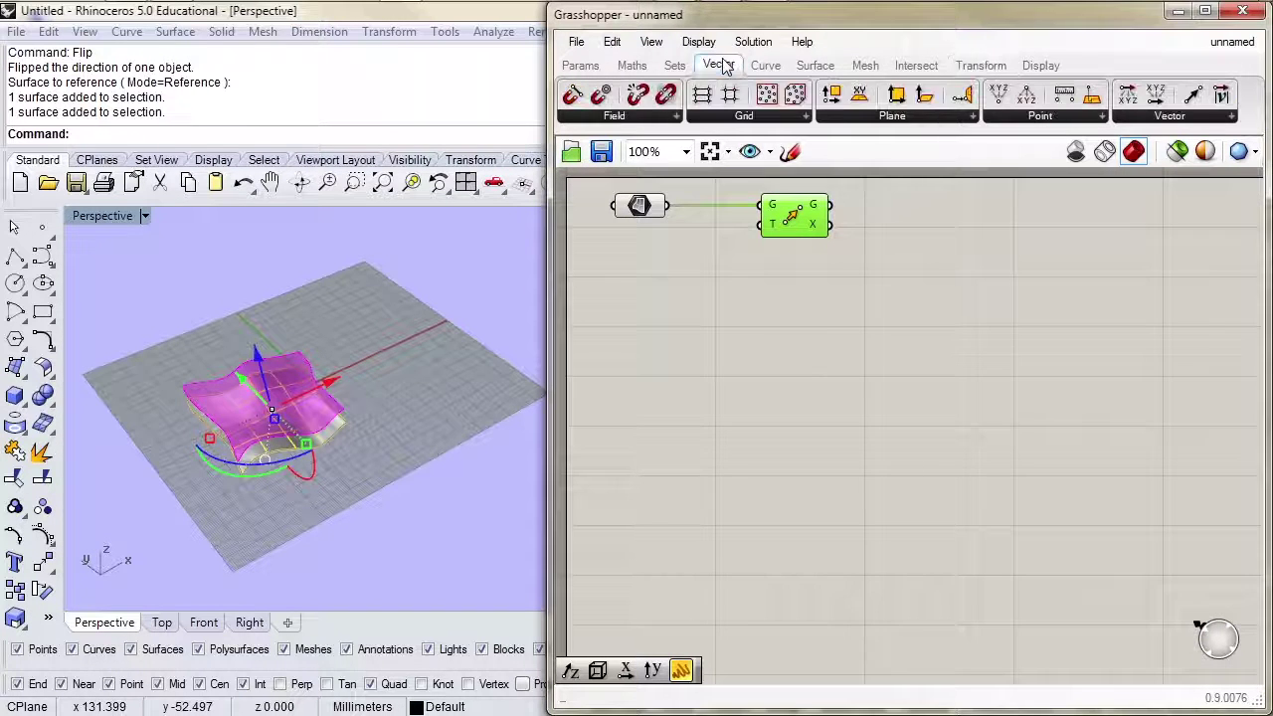
Wire a Unit X vector into Move's T input and set its factor to 100
click(1231, 116)
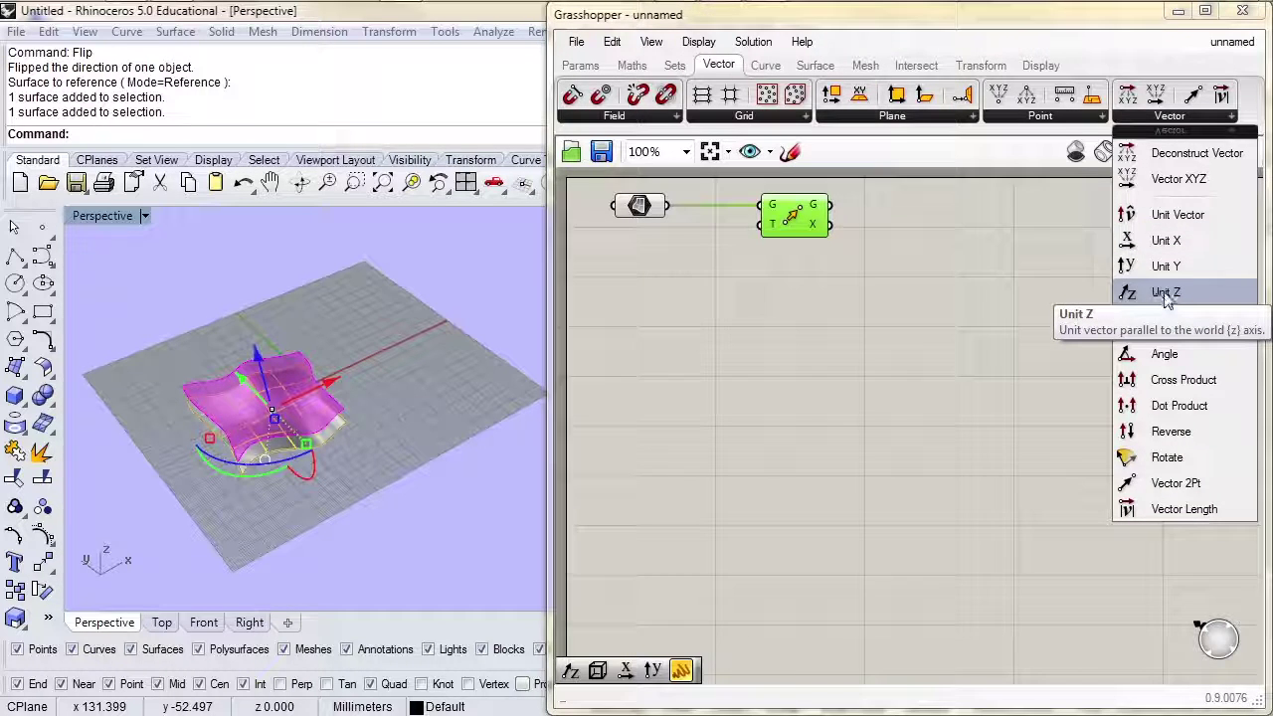
drag(1174, 247, 733, 269)
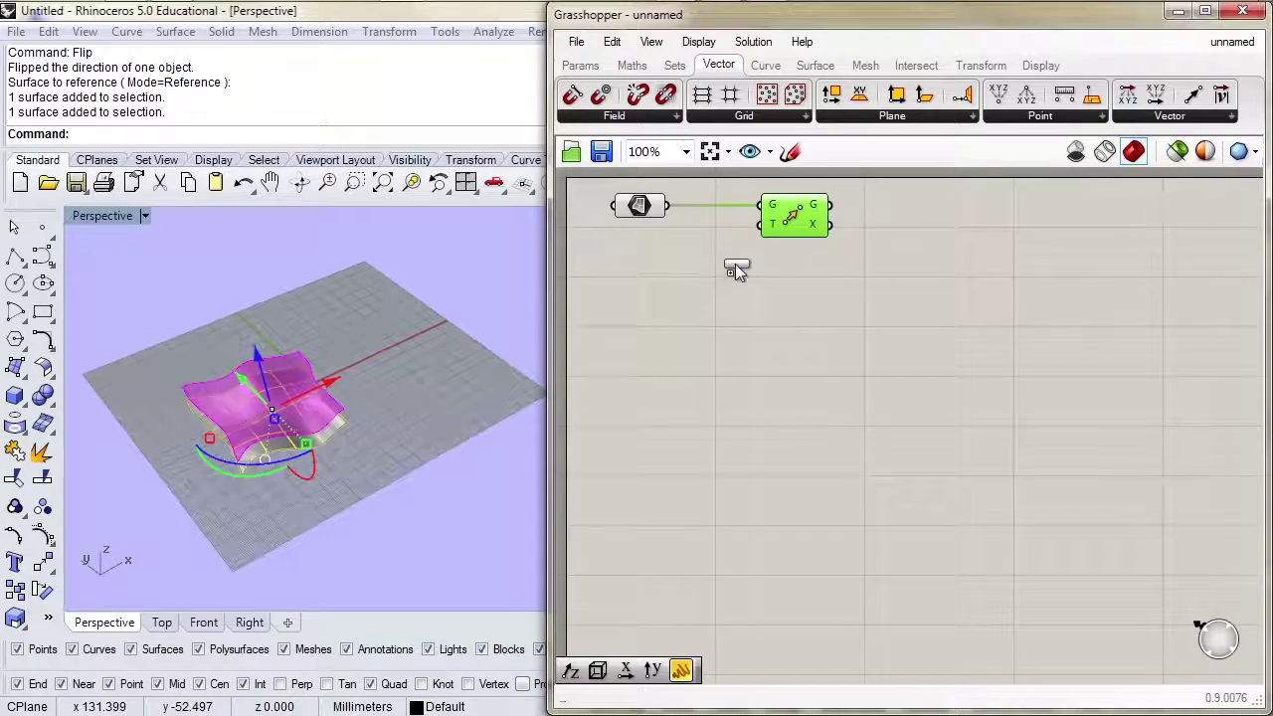
right_drag(768, 271, 895, 309)
drag(822, 303, 892, 264)
scroll(212, 447, up, 5)
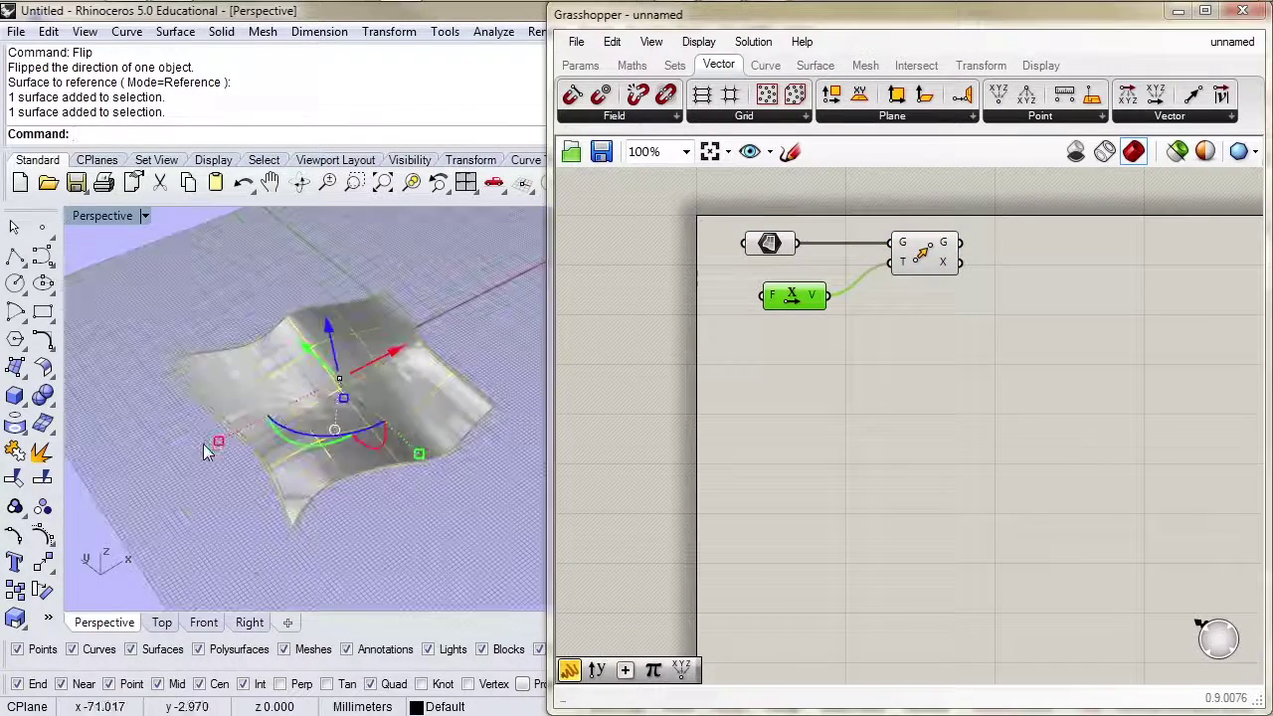
right_click(773, 297)
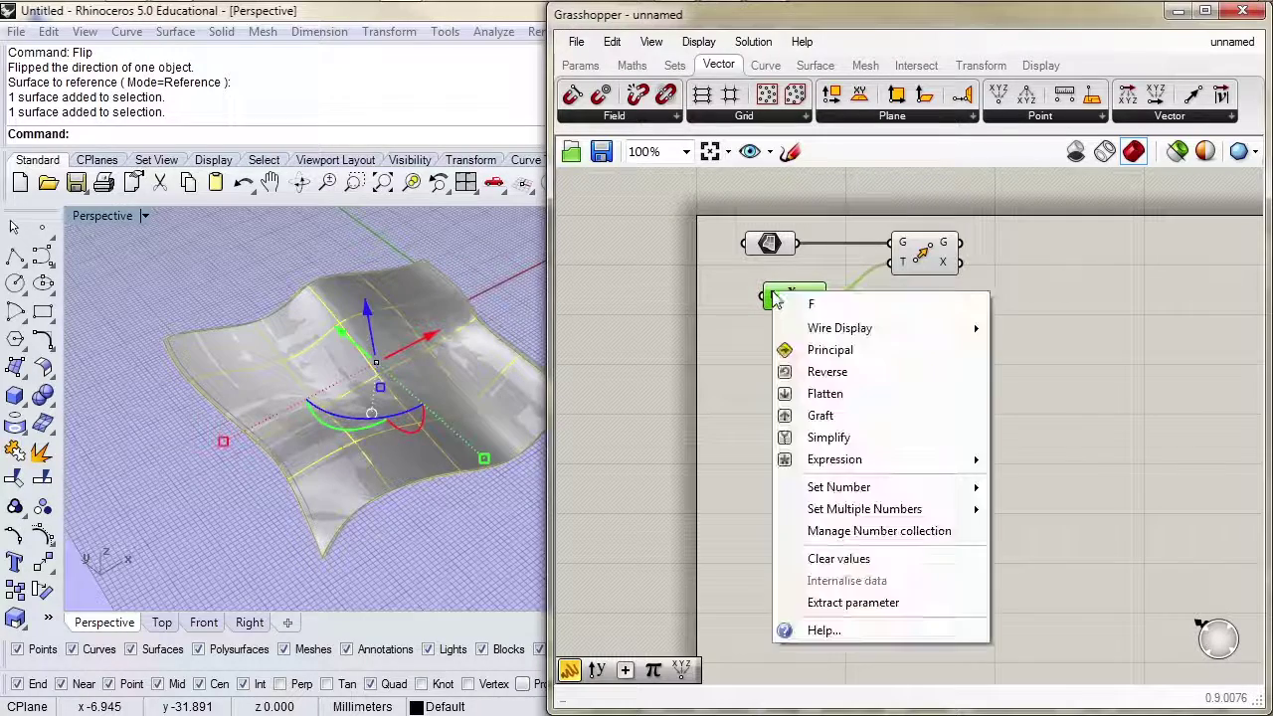
mouse_move(952, 485)
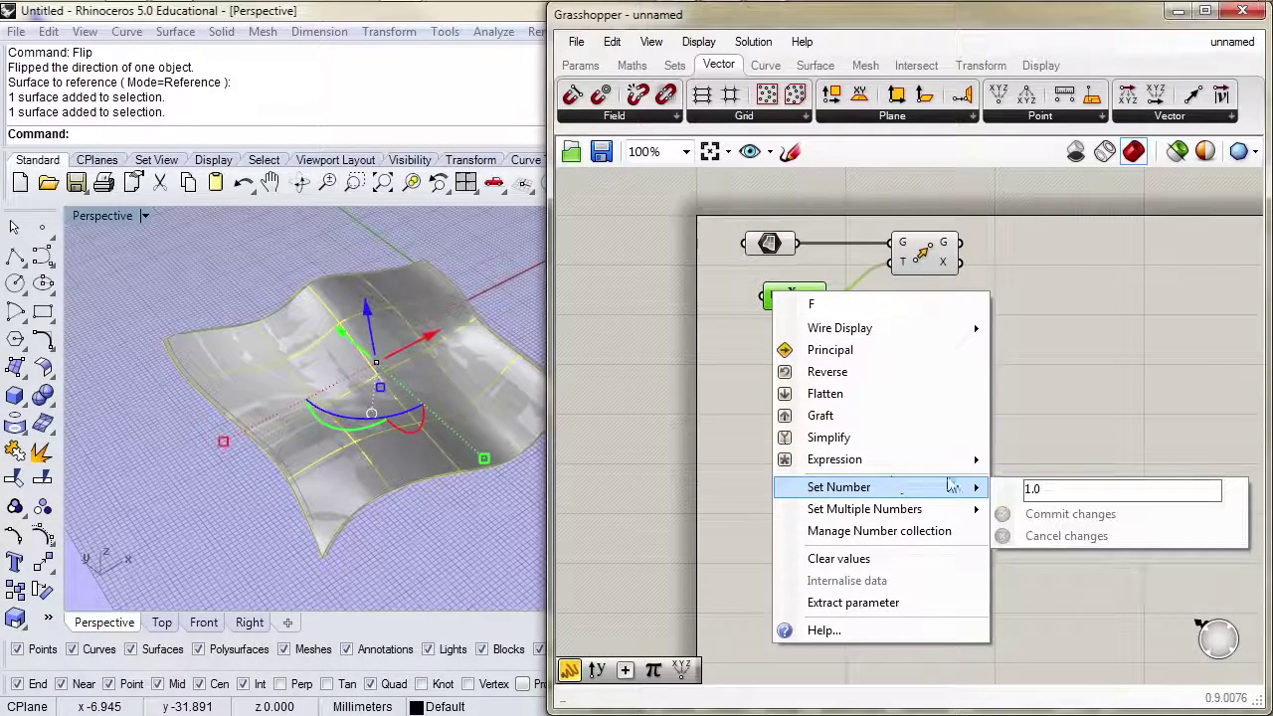
click(1050, 489)
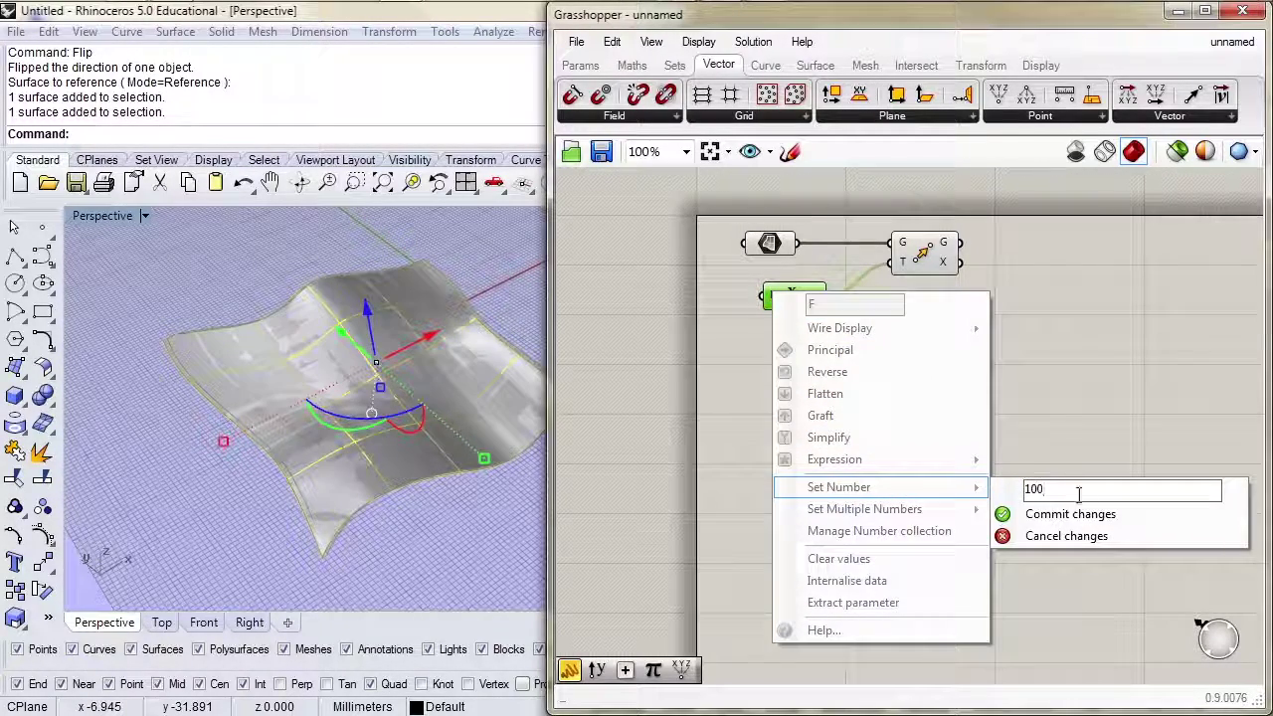
key(Return)
scroll(266, 405, down, 3)
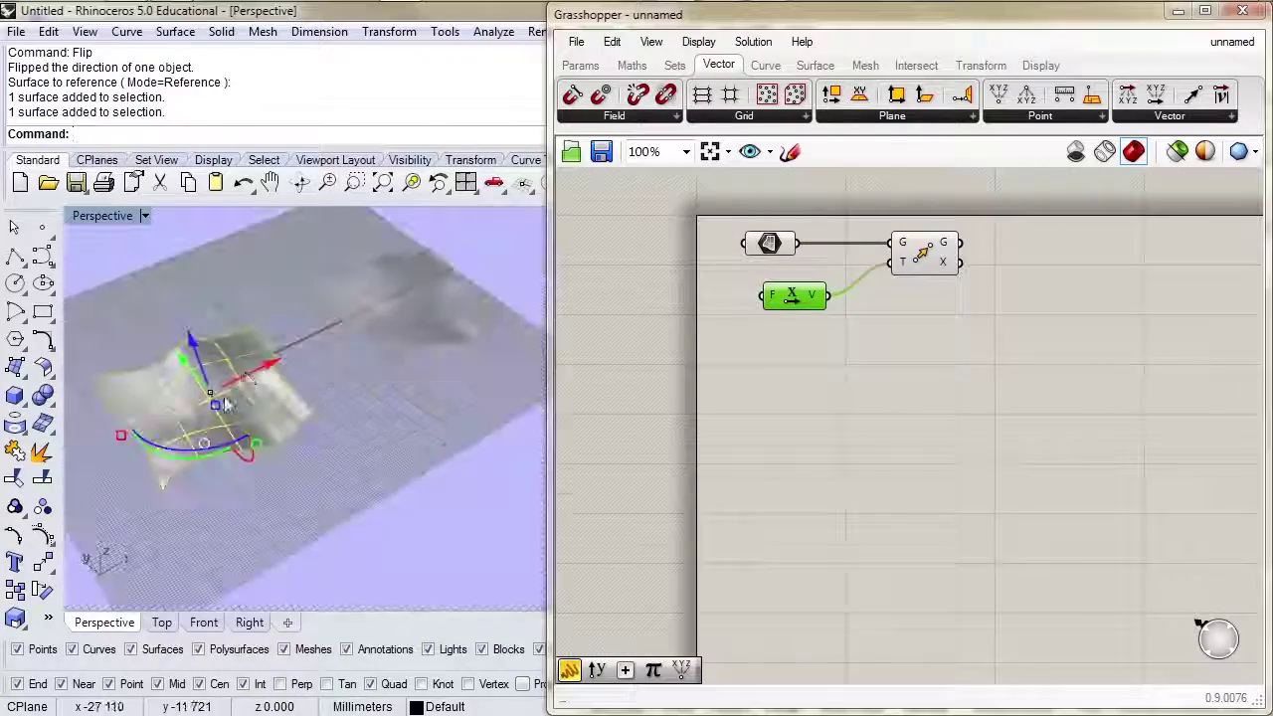
Turn off the Srf parameter's preview so only the moved copy shows
click(923, 250)
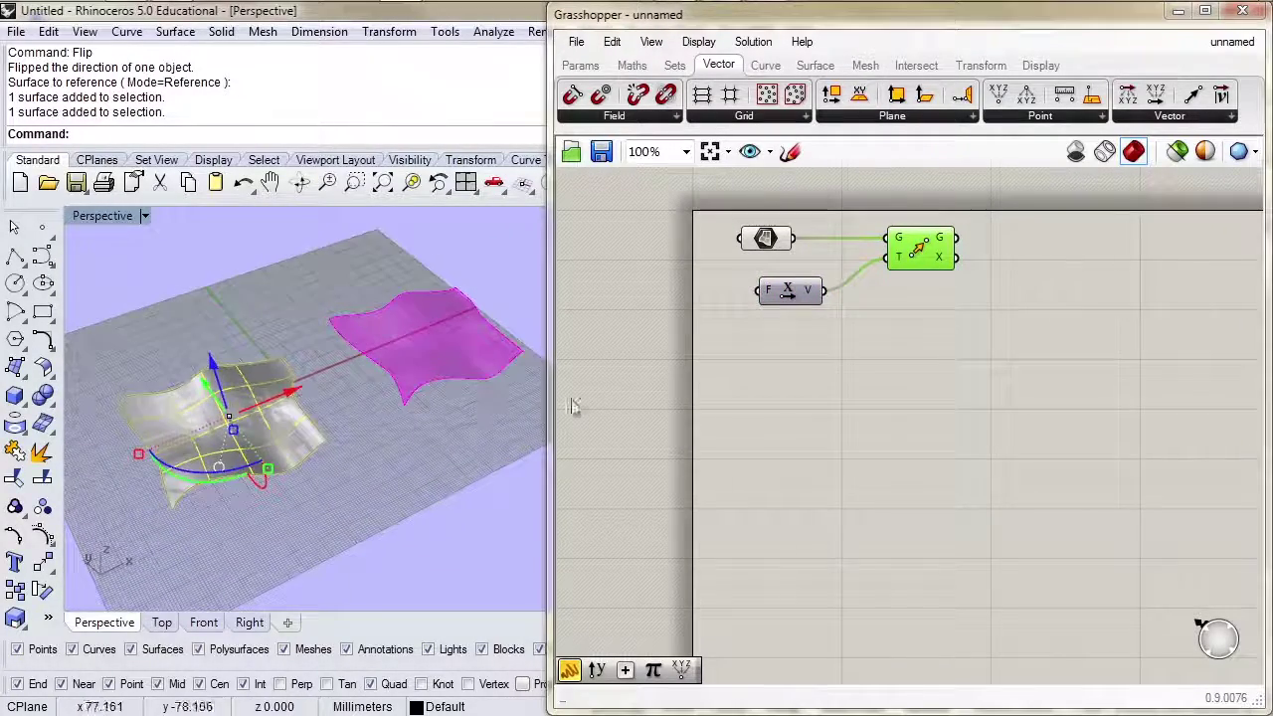
click(764, 239)
right_click(765, 239)
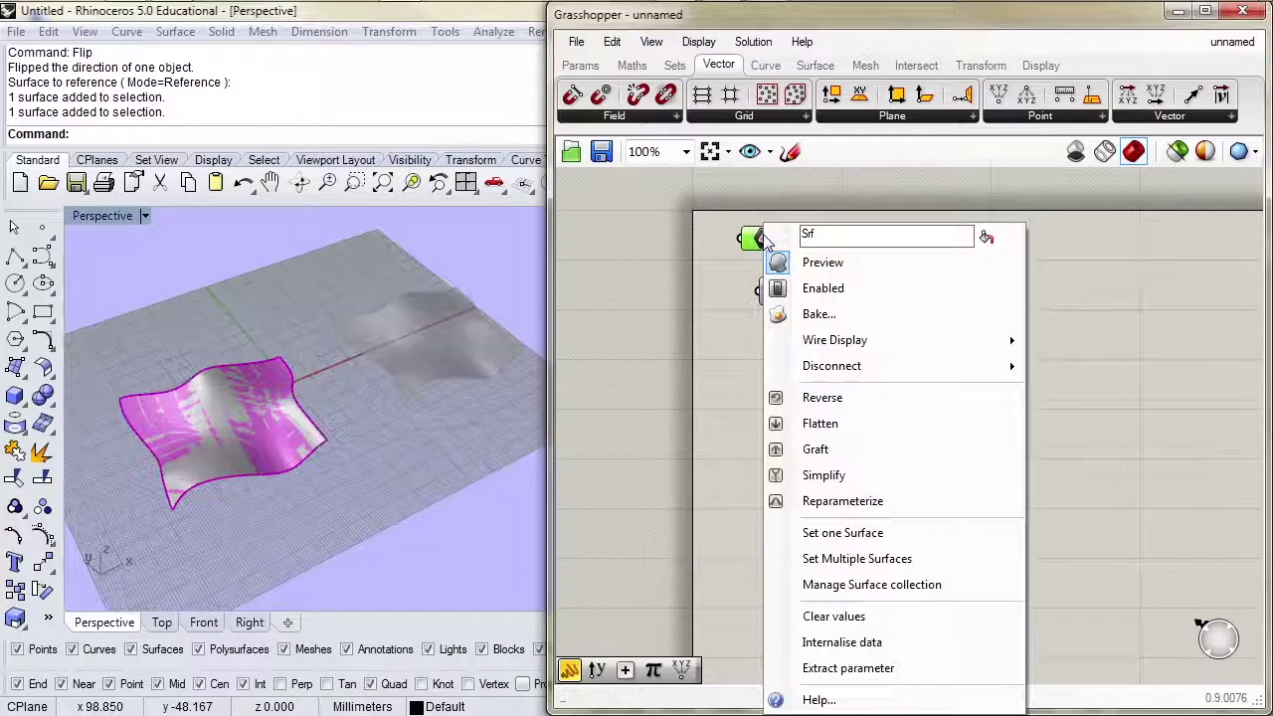
click(806, 262)
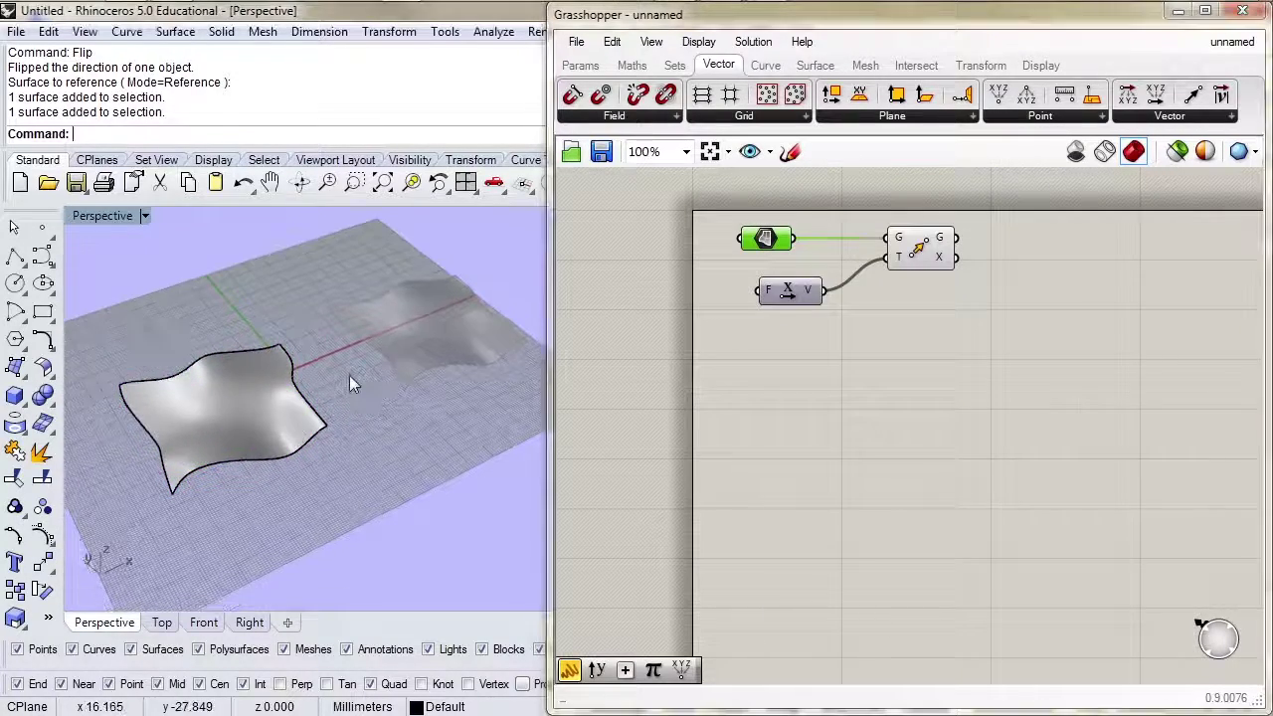
right_drag(349, 384, 256, 418)
click(256, 418)
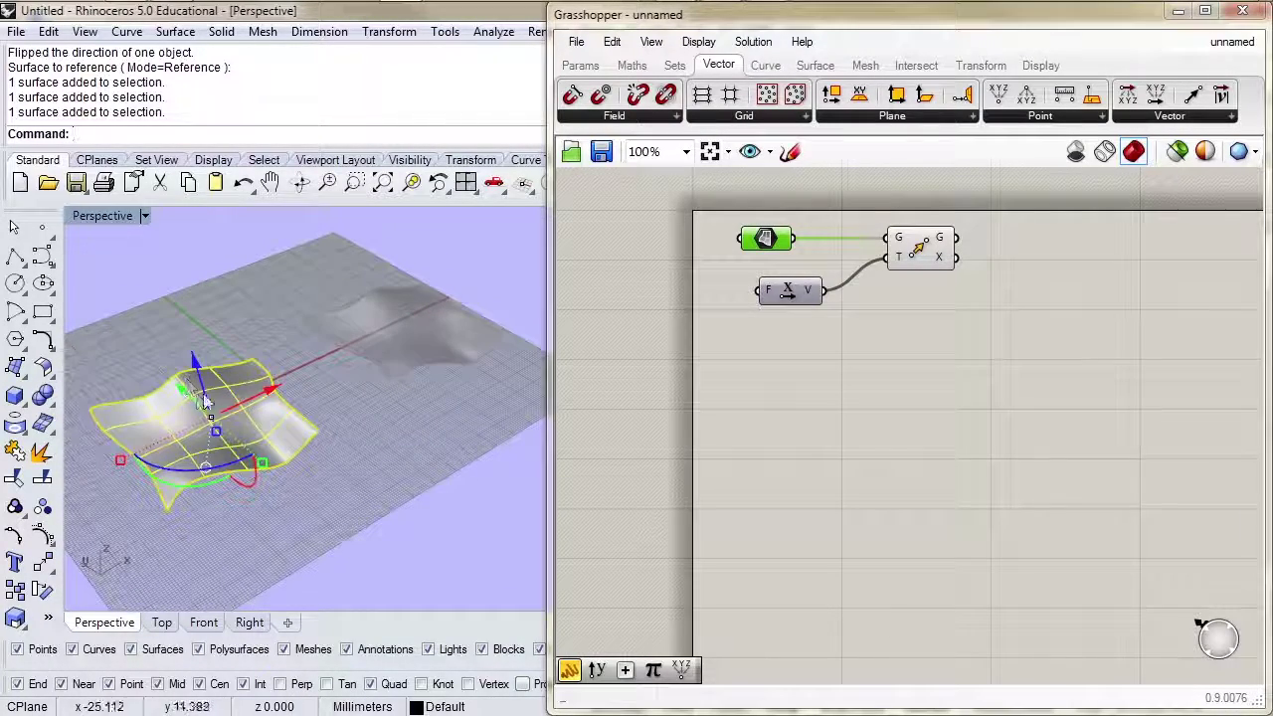
right_drag(446, 372, 445, 296)
Select Move to view the copy and confirm the Unit X factor is 100
click(920, 248)
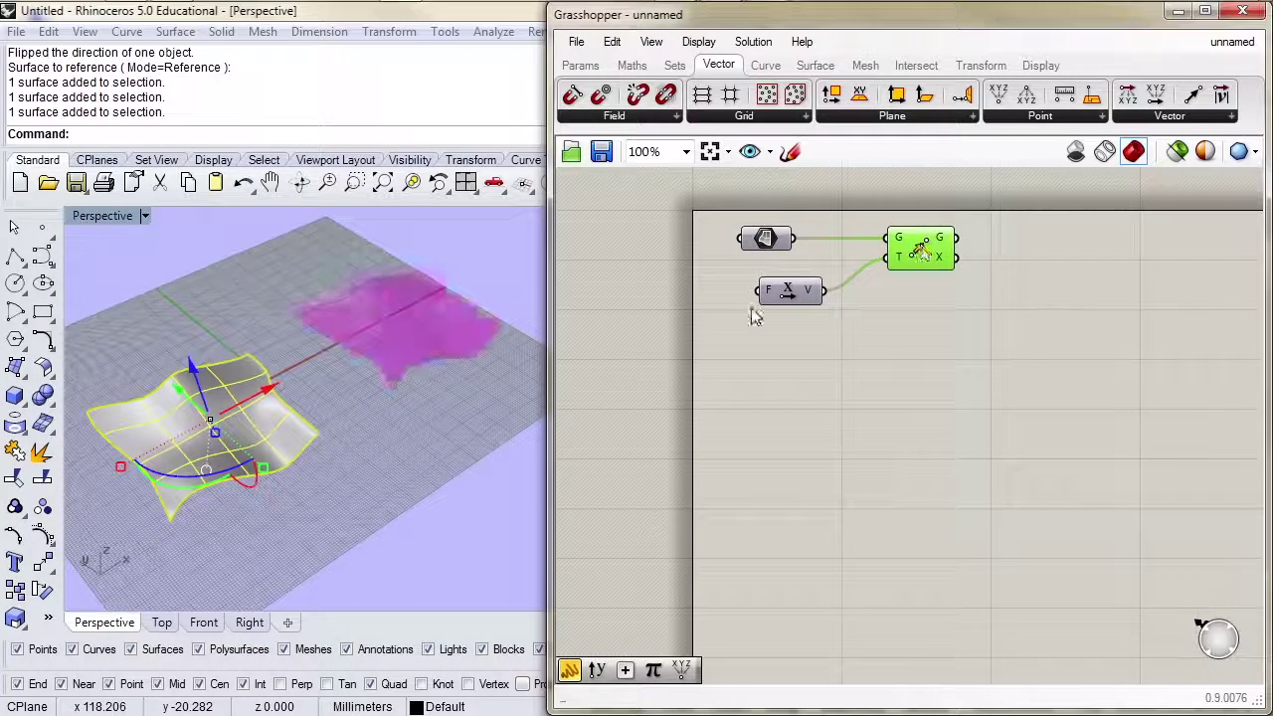
click(464, 431)
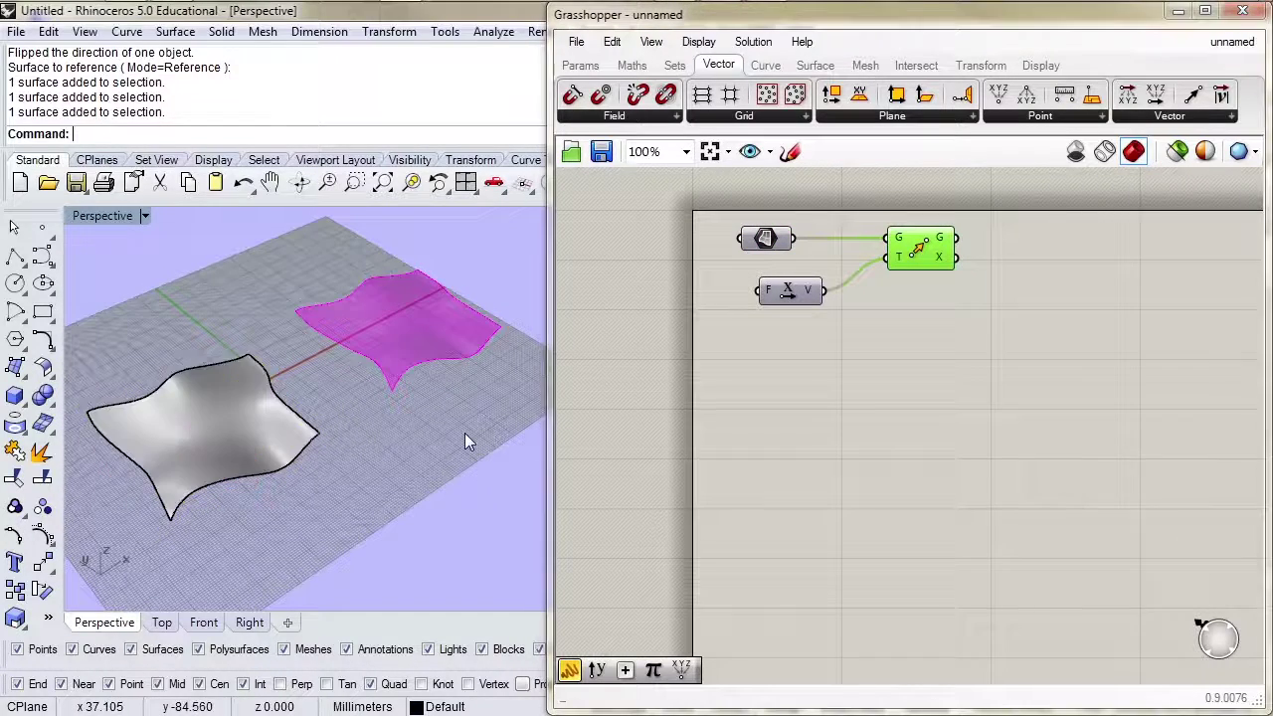
right_click(772, 296)
mouse_move(822, 489)
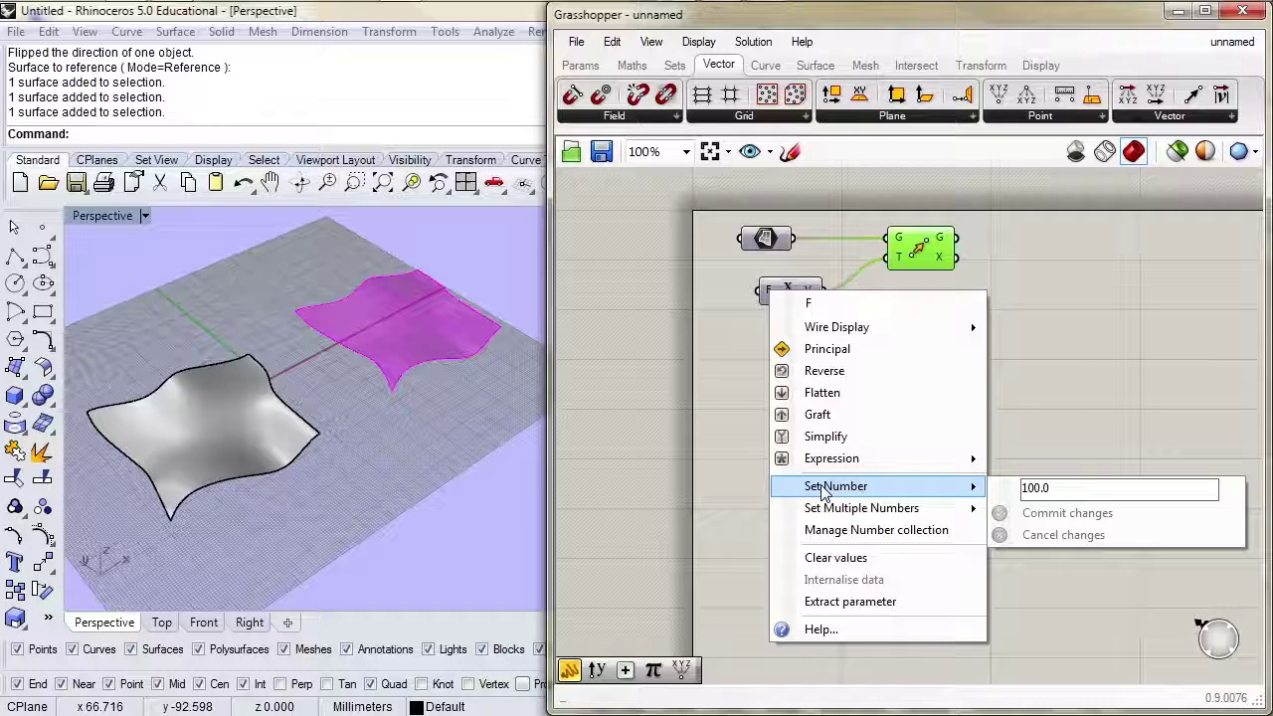
click(674, 357)
click(675, 360)
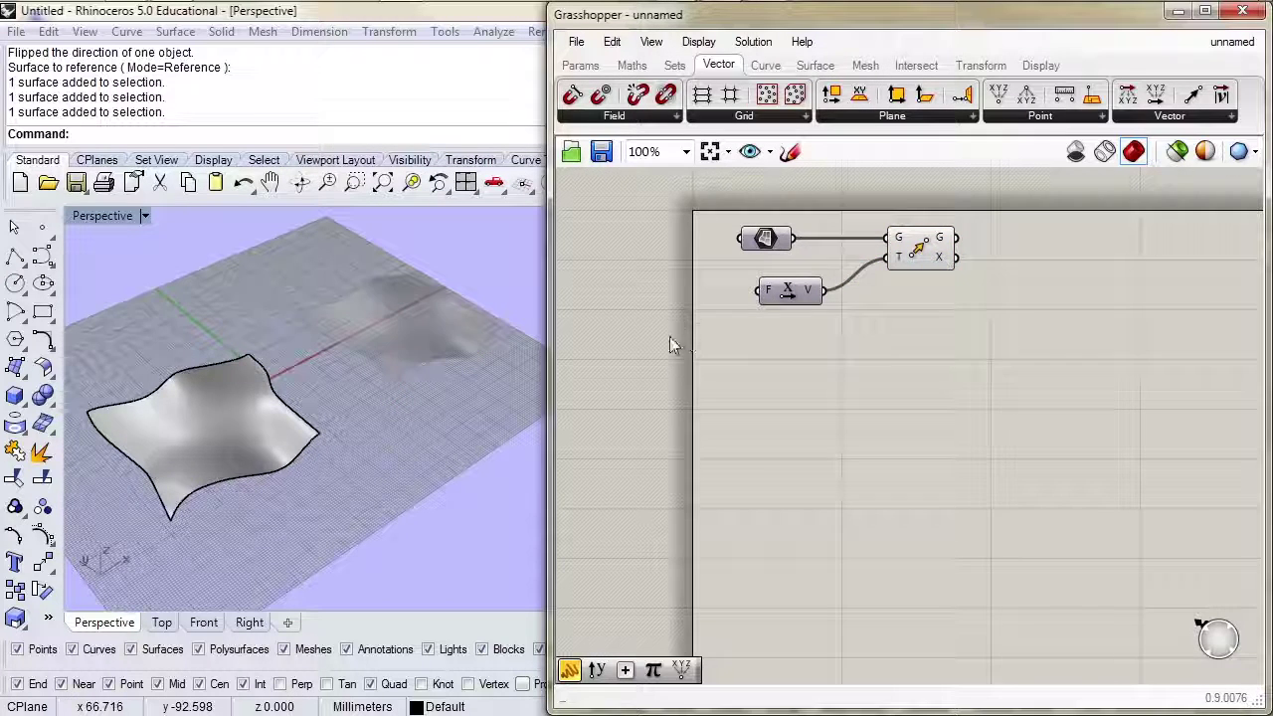
Create a panel holding 100 and wire it into Unit X's F input
double_click(662, 338)
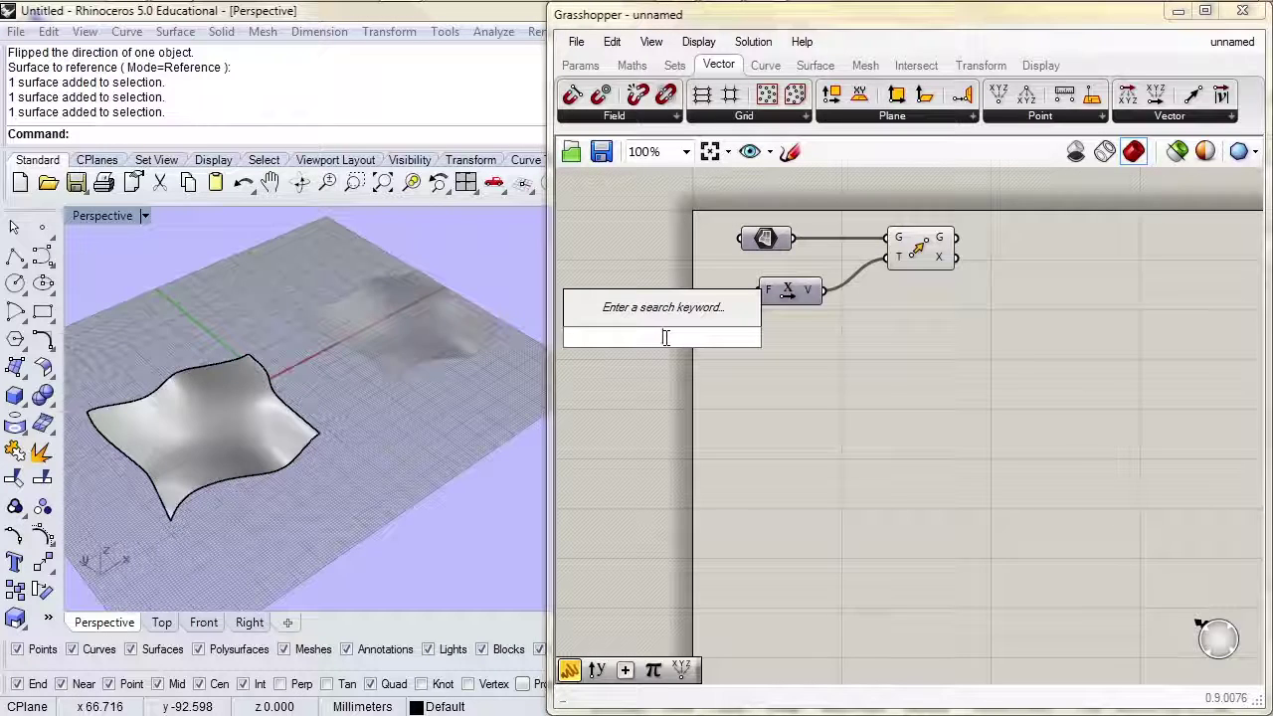
text(panel)
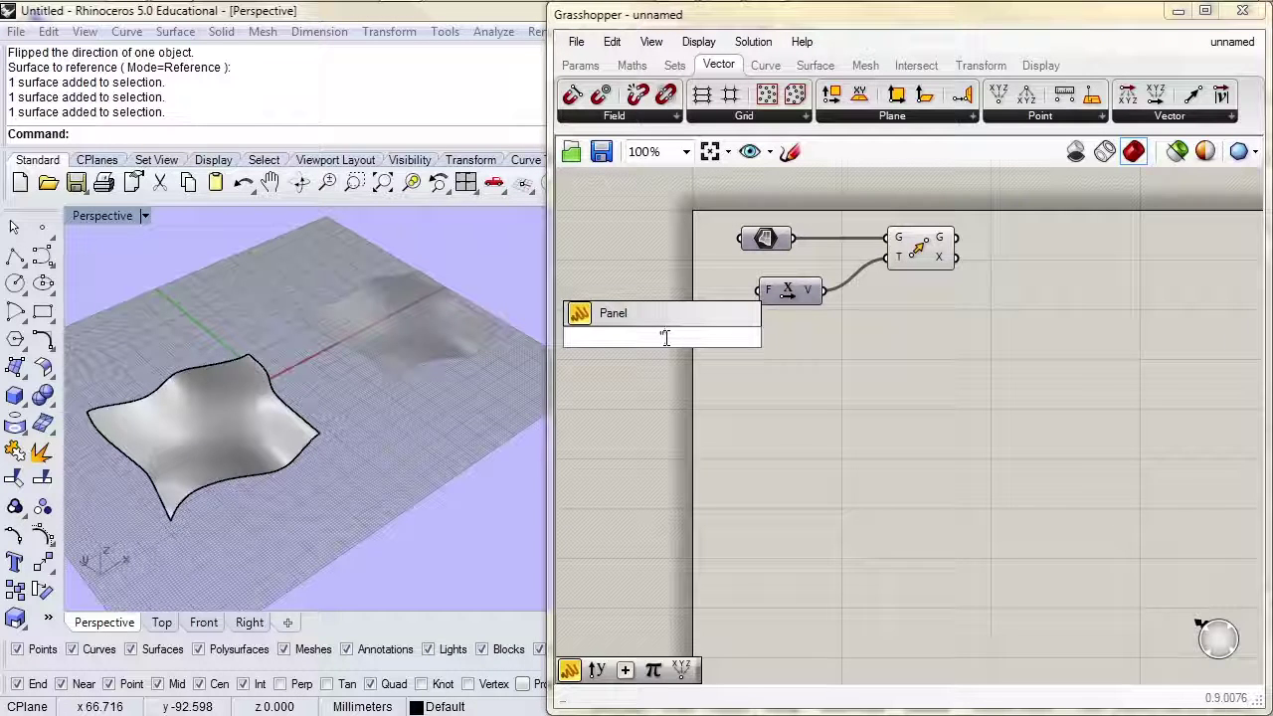
text(100)
key(Return)
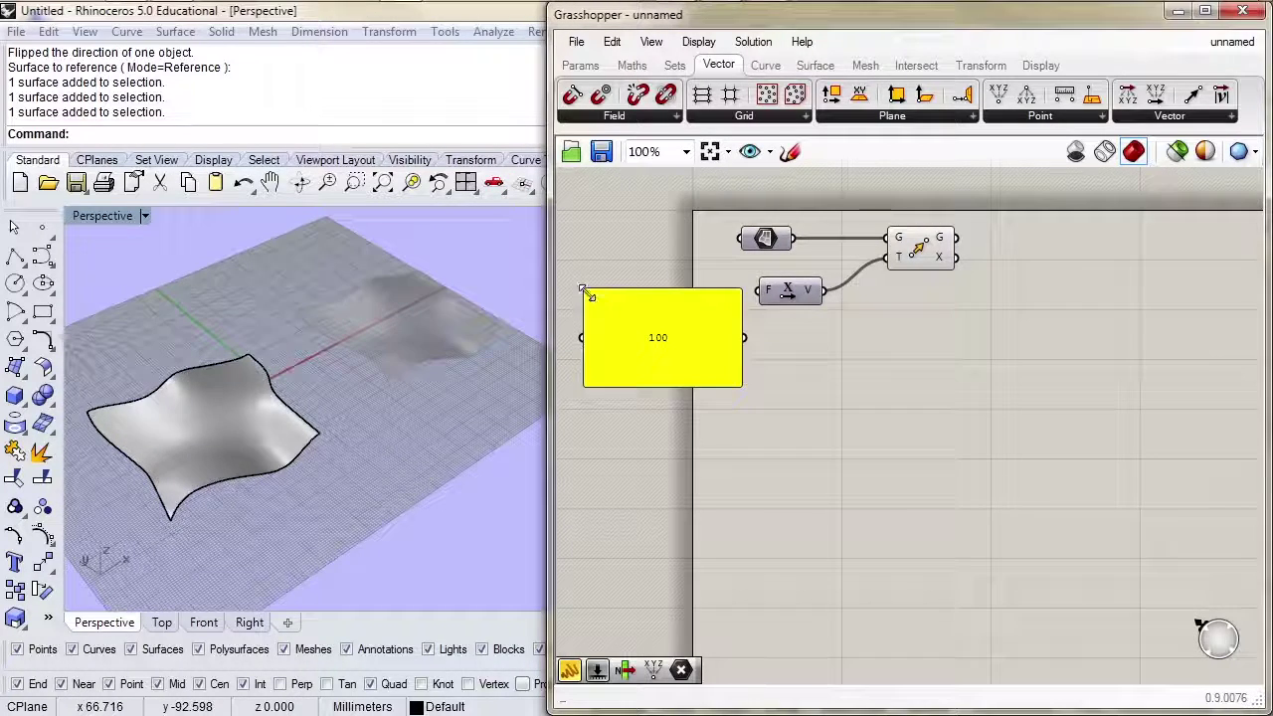
drag(719, 368, 760, 291)
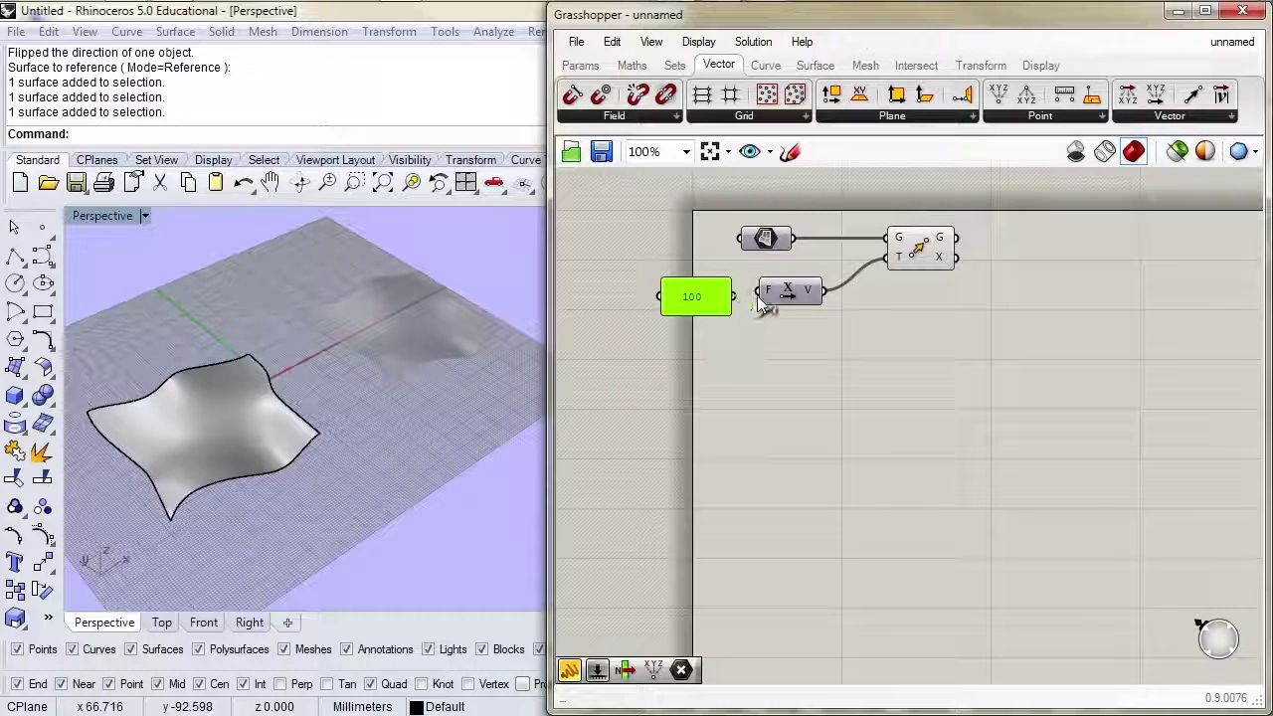
right_drag(762, 298, 714, 306)
Spread the Unit X, Move and panel components further right on the canvas
scroll(714, 306, down, 1)
drag(915, 239, 709, 337)
drag(876, 289, 991, 289)
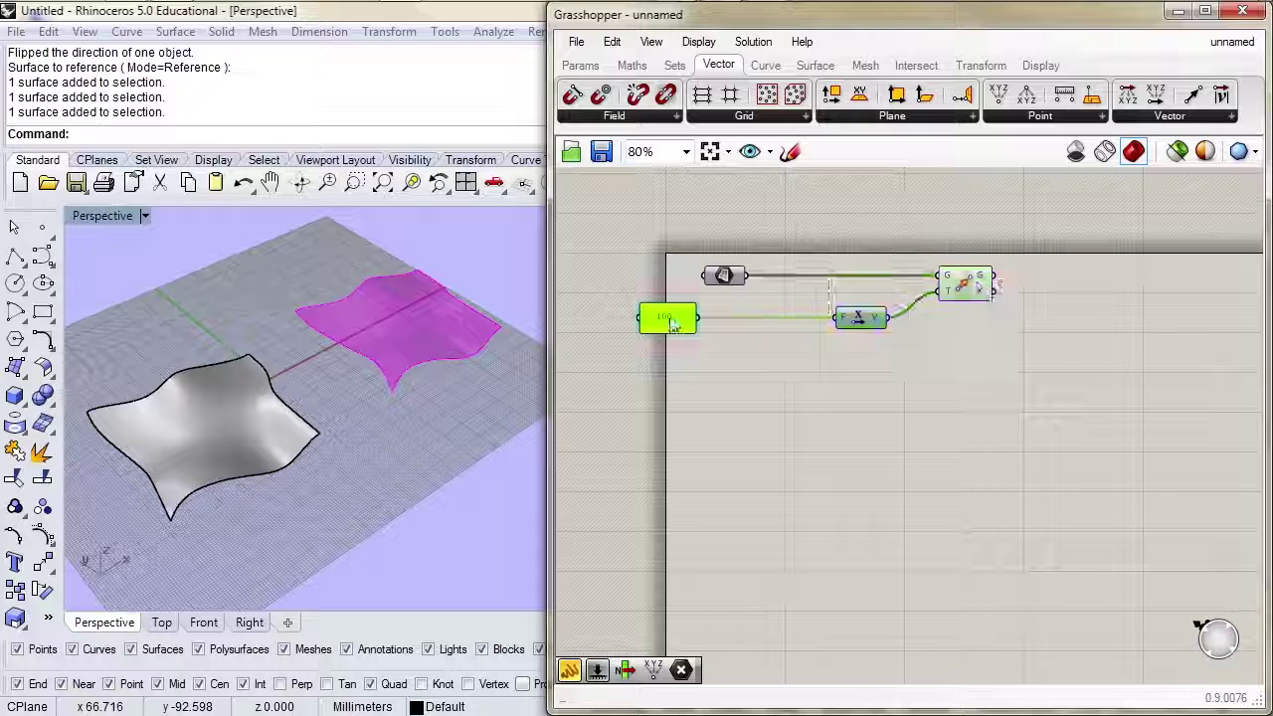
drag(669, 328, 734, 328)
click(724, 275)
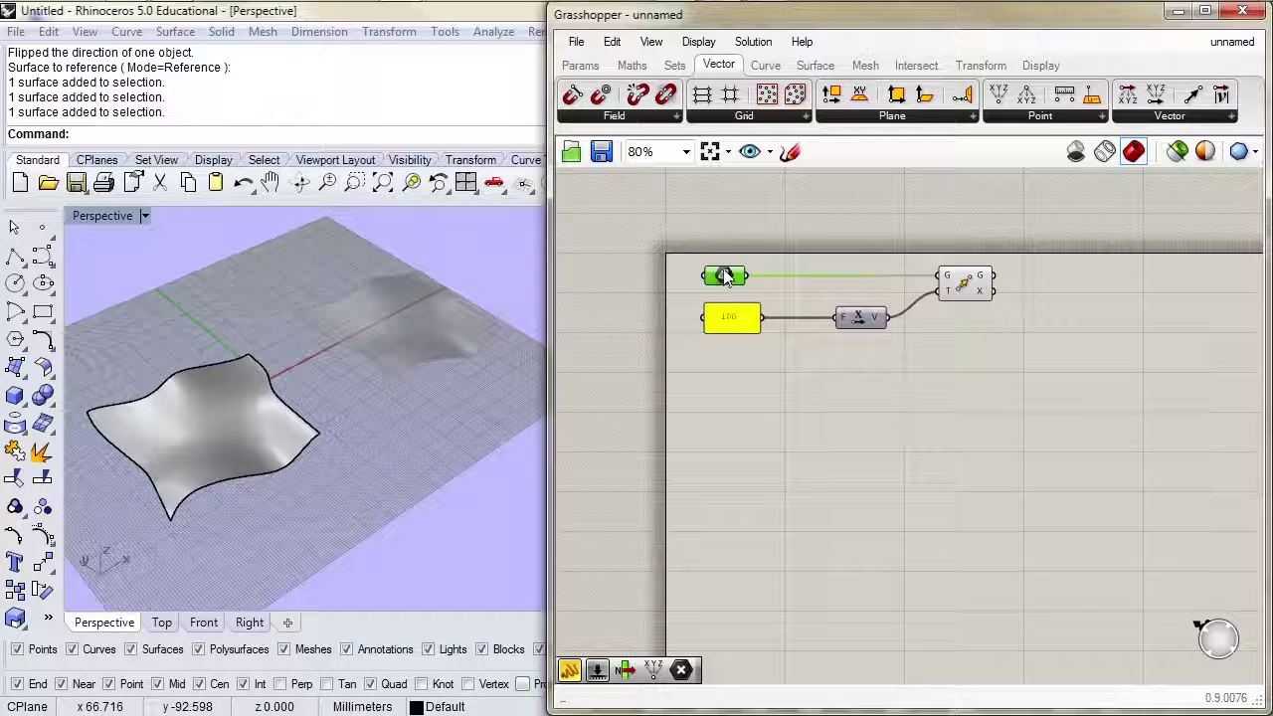
Name the group 'Reference Surface from Rhino'
right_click(733, 271)
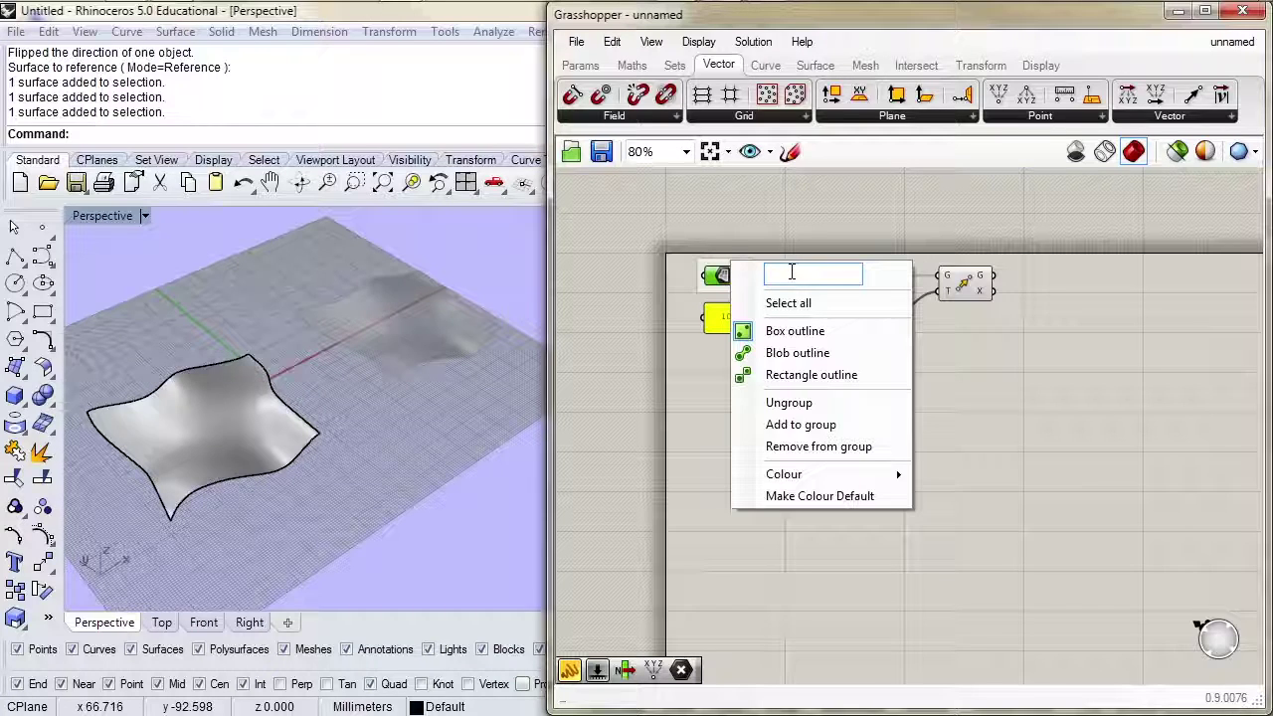
text(Reference Surface from)
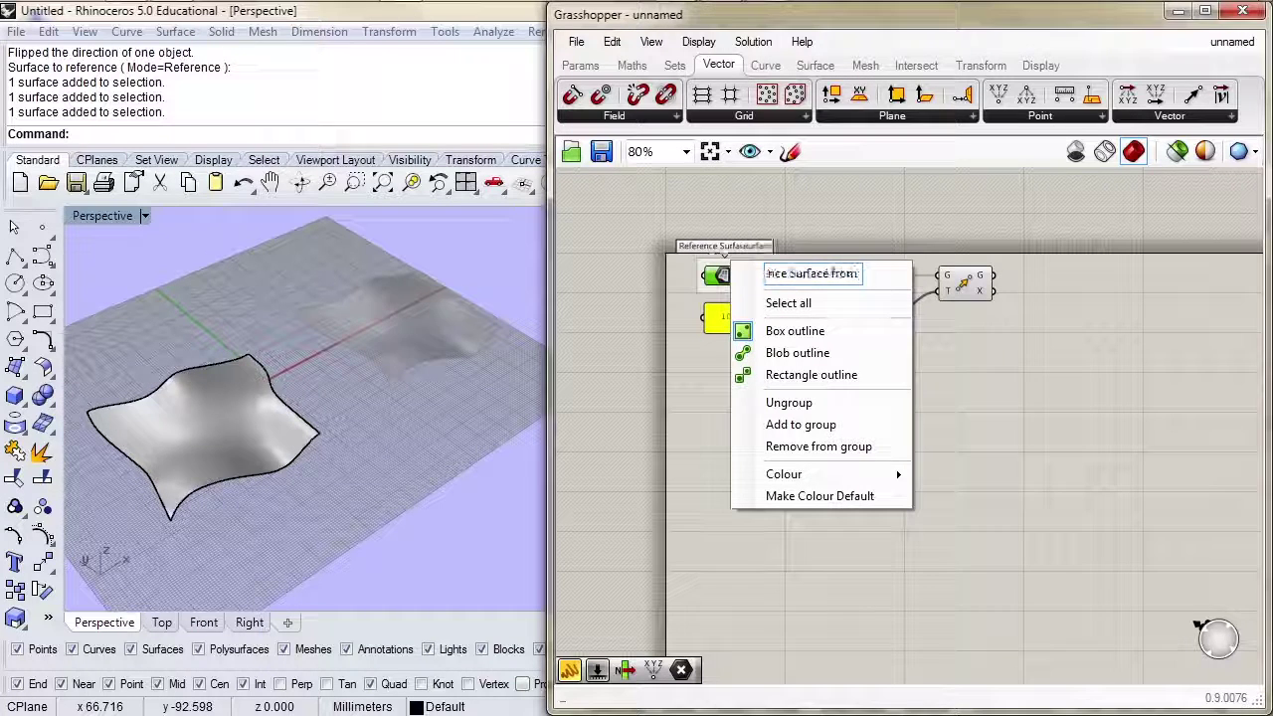
text( Rhino)
key(Return)
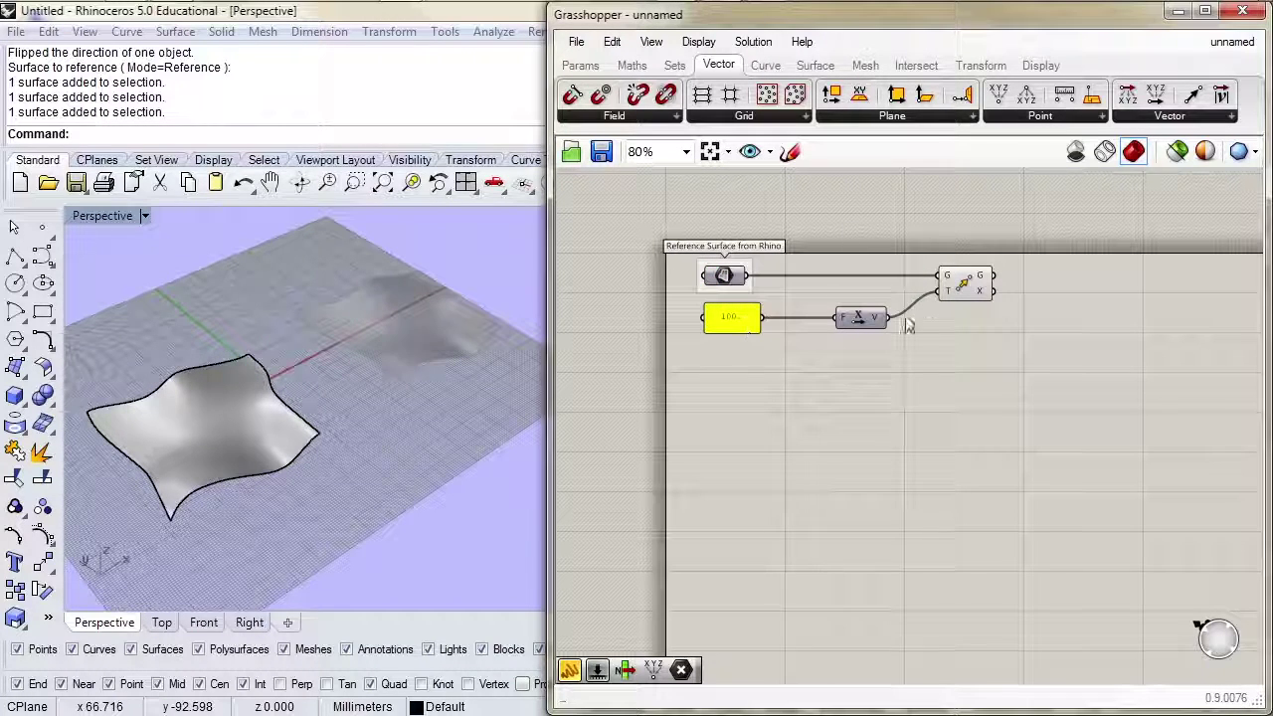
Select Move and orbit the view to compare the original surface and its moved copy
click(963, 285)
right_drag(486, 390, 332, 396)
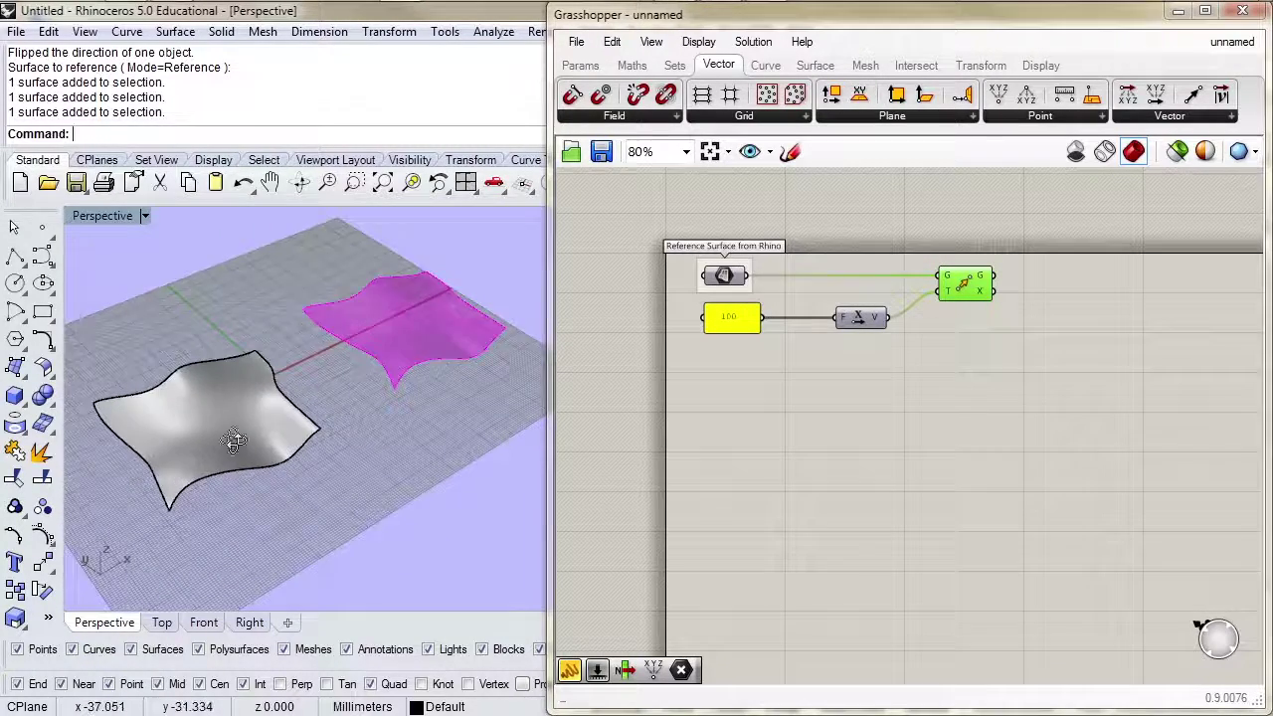
right_drag(233, 441, 136, 429)
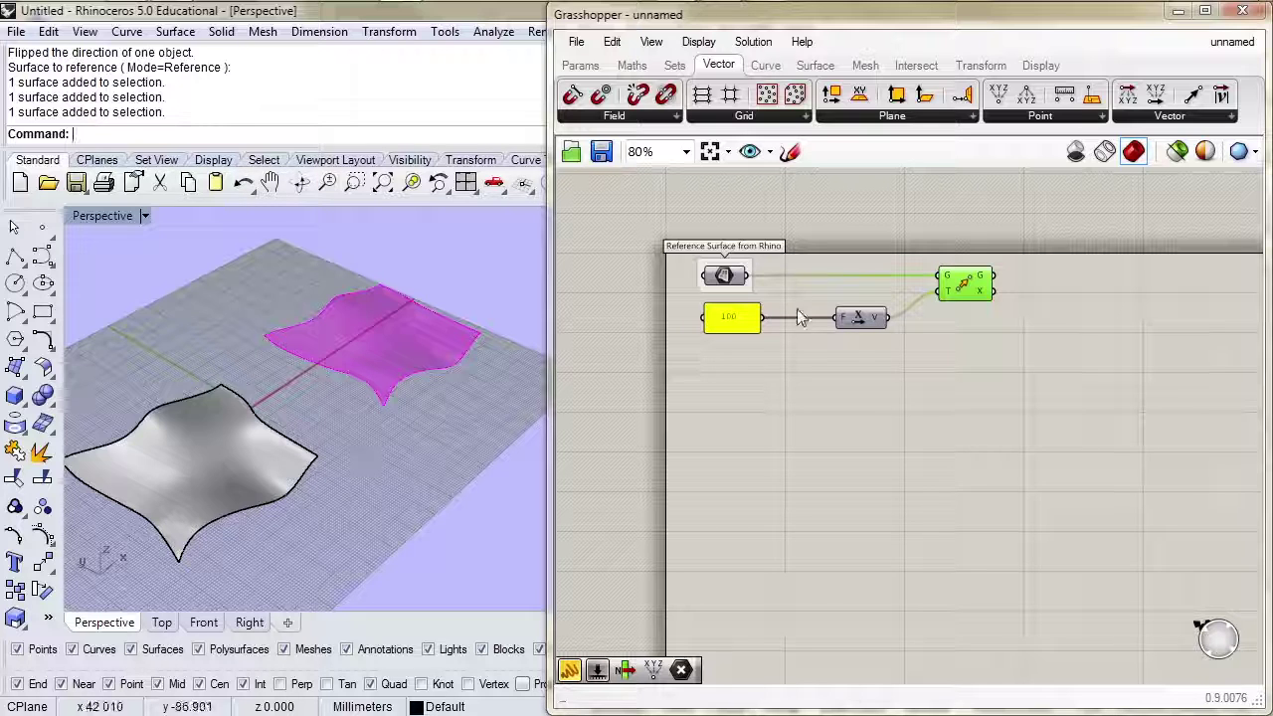
click(942, 353)
right_drag(943, 357, 853, 360)
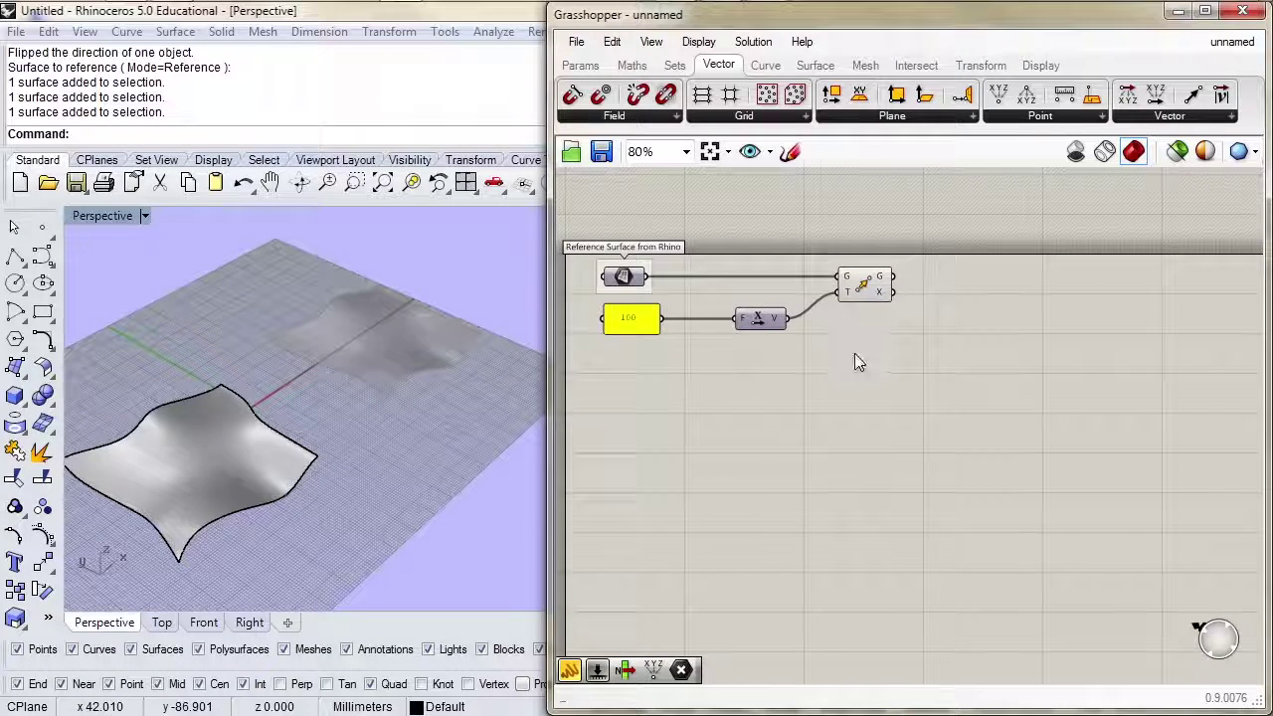
Add a Mesh parameter and feed Move's G output into it
click(577, 65)
click(620, 118)
drag(610, 291, 957, 275)
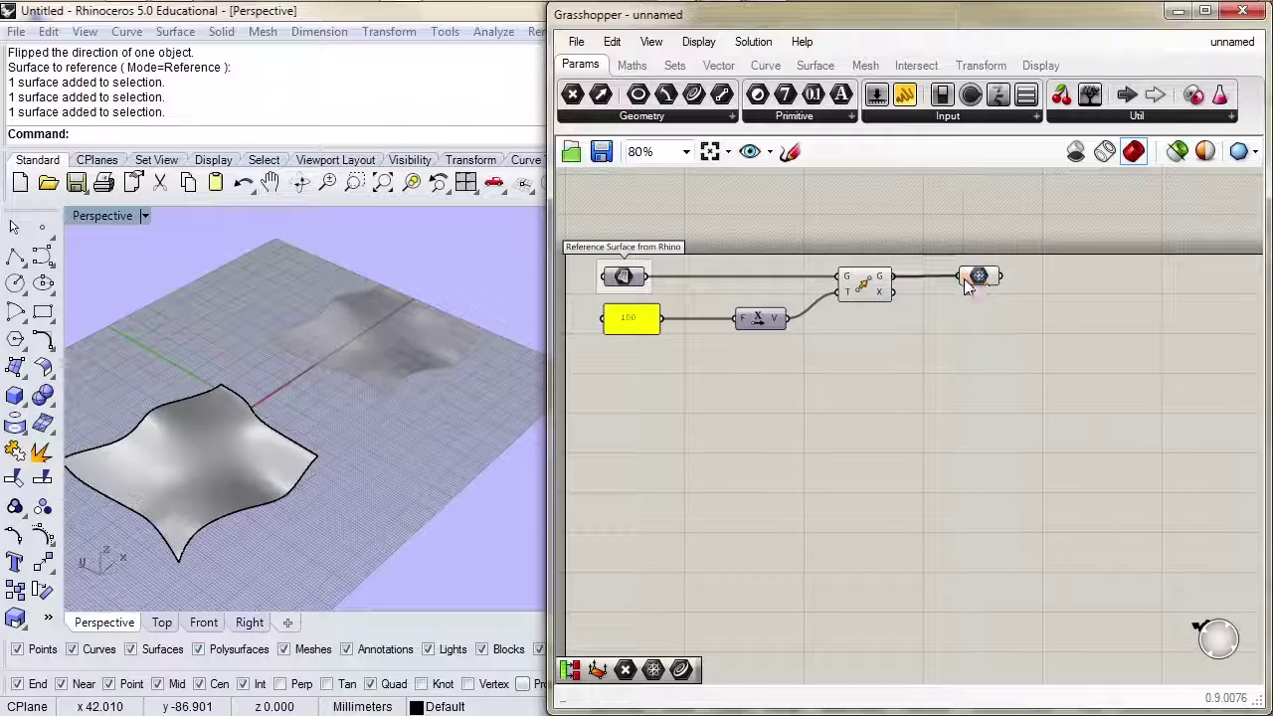
right_drag(404, 334, 397, 328)
scroll(396, 328, up, 6)
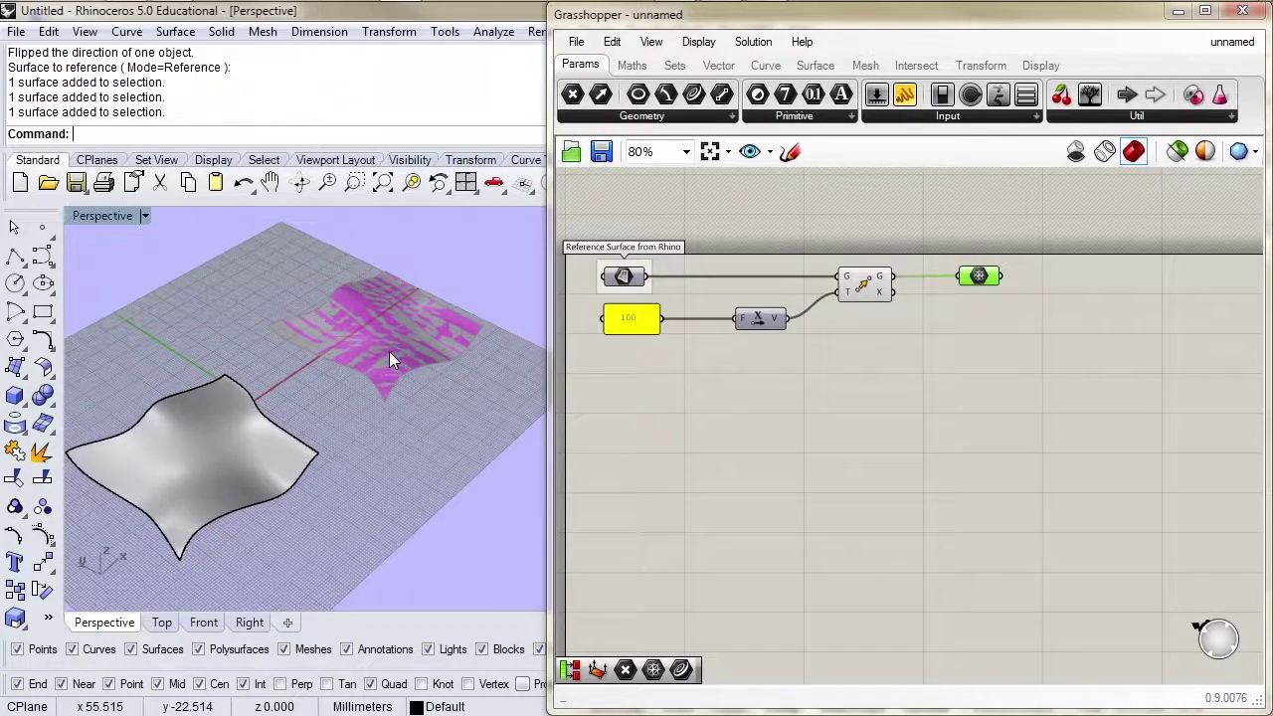
scroll(350, 338, up, 1)
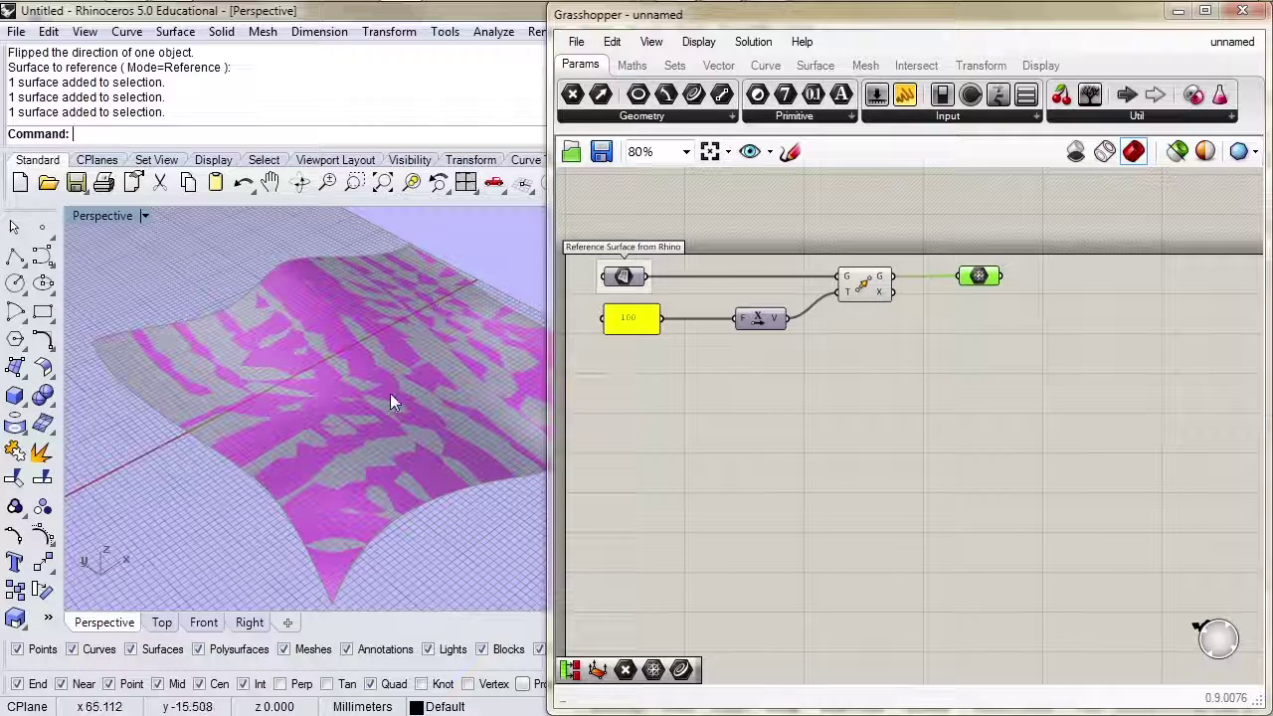
Turn off the Move component's preview and select the Mesh parameter
click(866, 296)
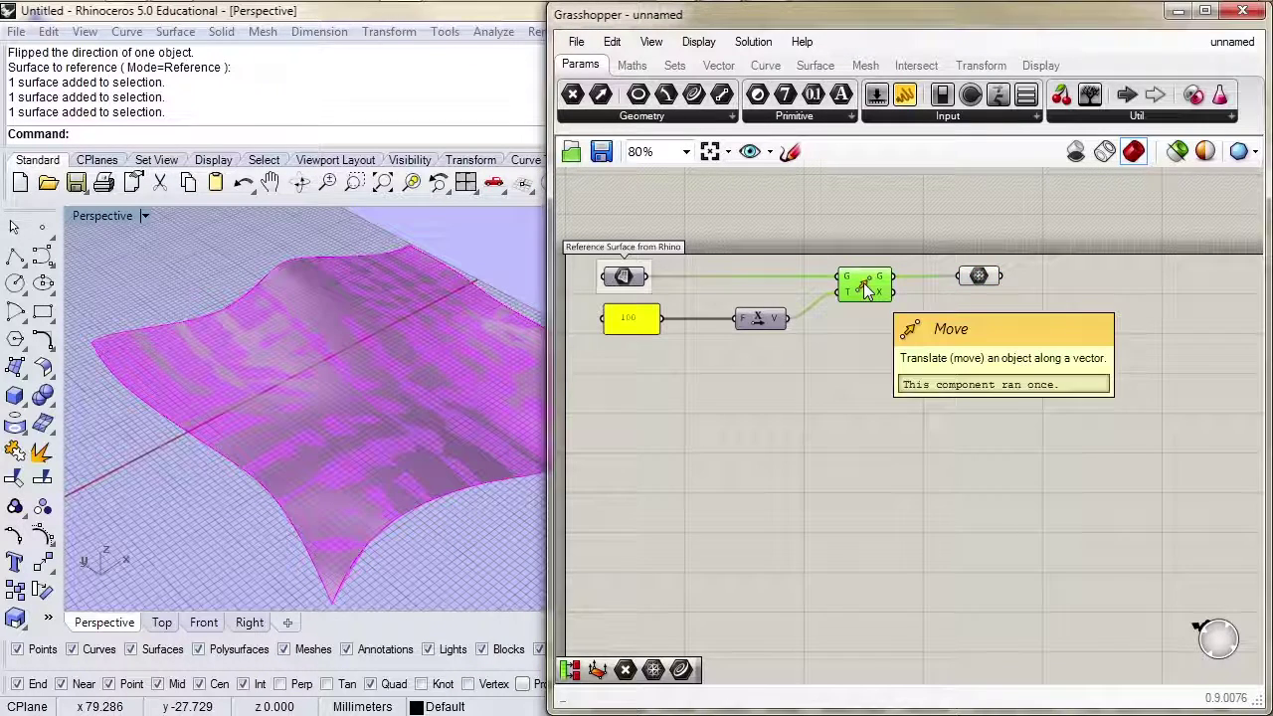
right_click(861, 245)
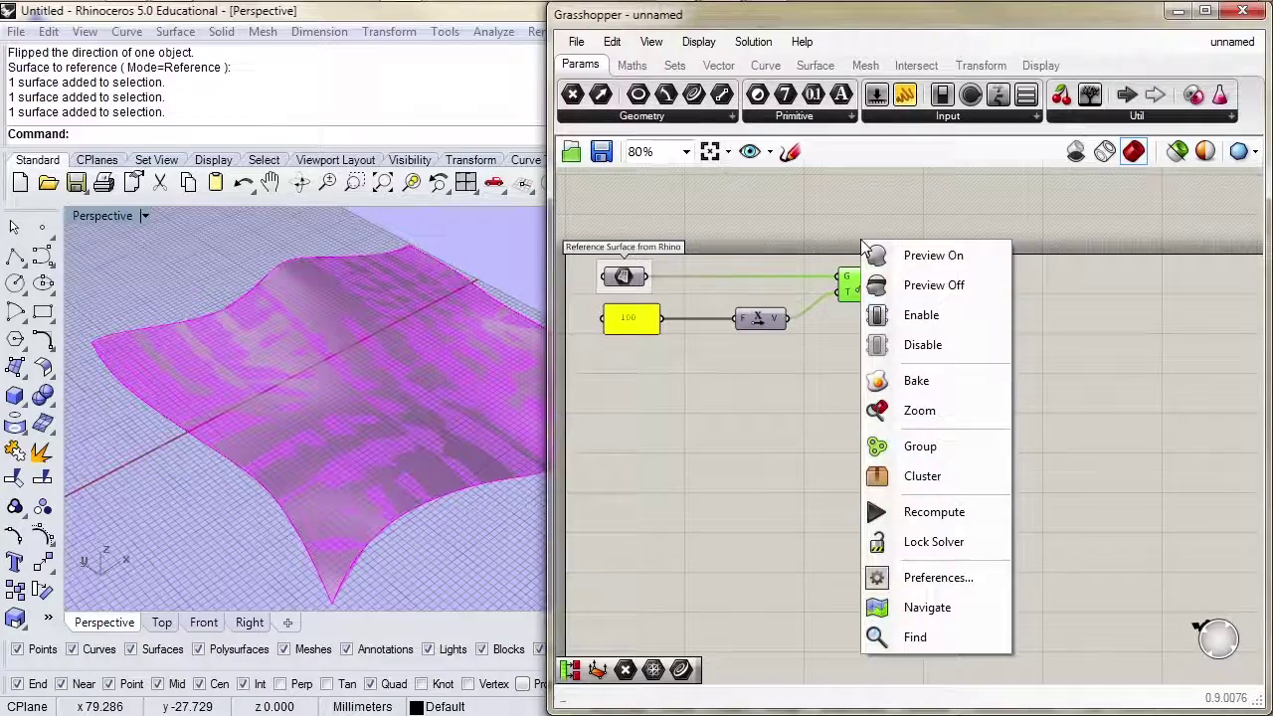
click(901, 283)
scroll(321, 462, down, 5)
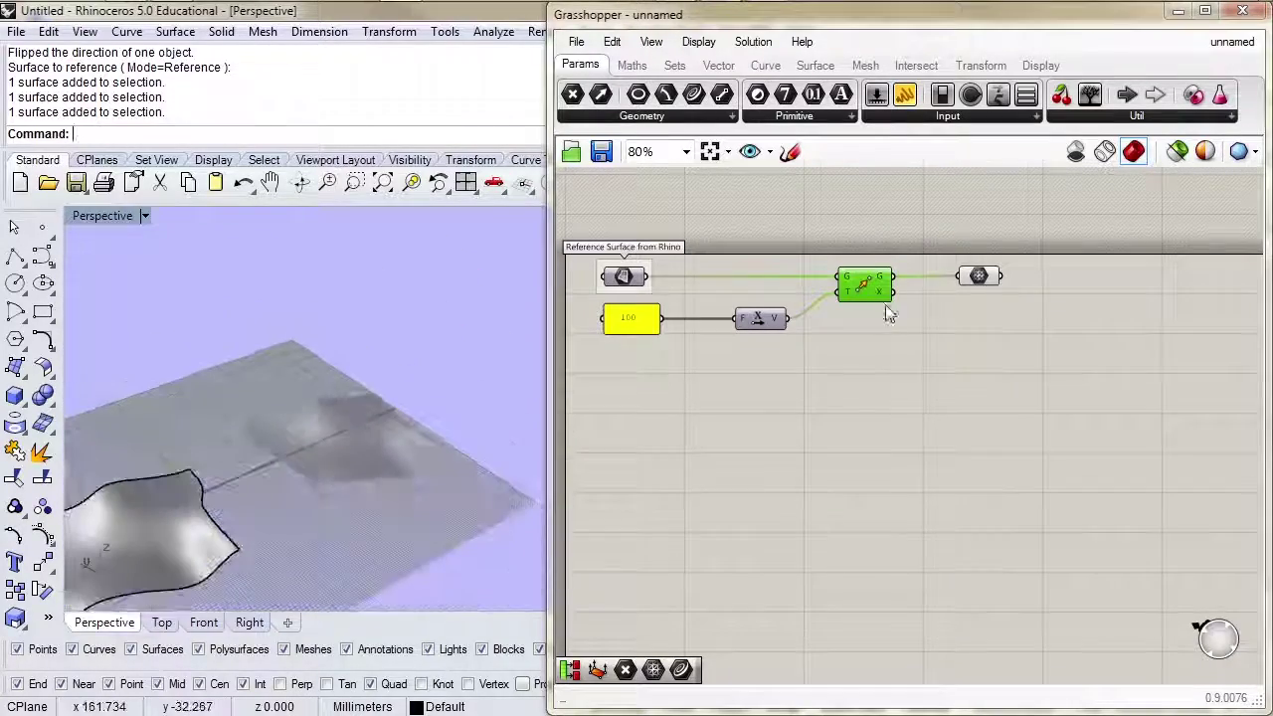
click(979, 276)
Hide Rhino's grid with F7 and orbit to see both surfaces
right_drag(388, 488, 401, 456)
key(F7)
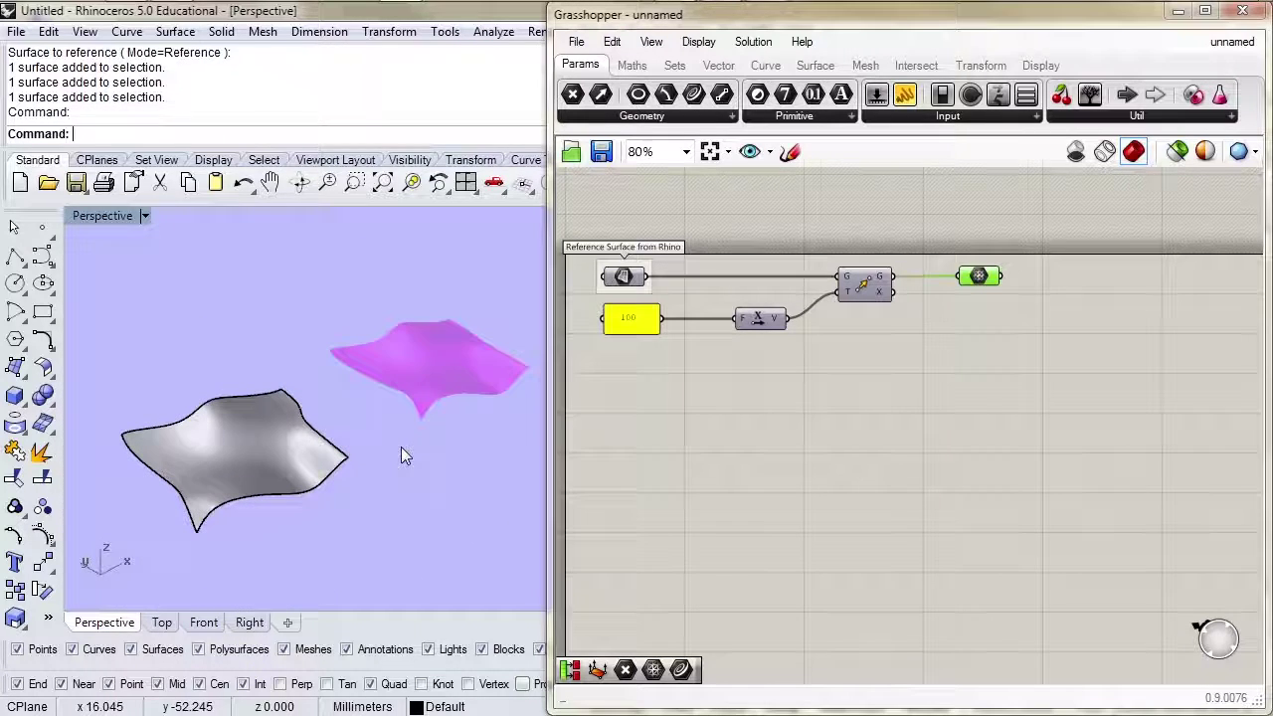
right_drag(352, 316, 333, 343)
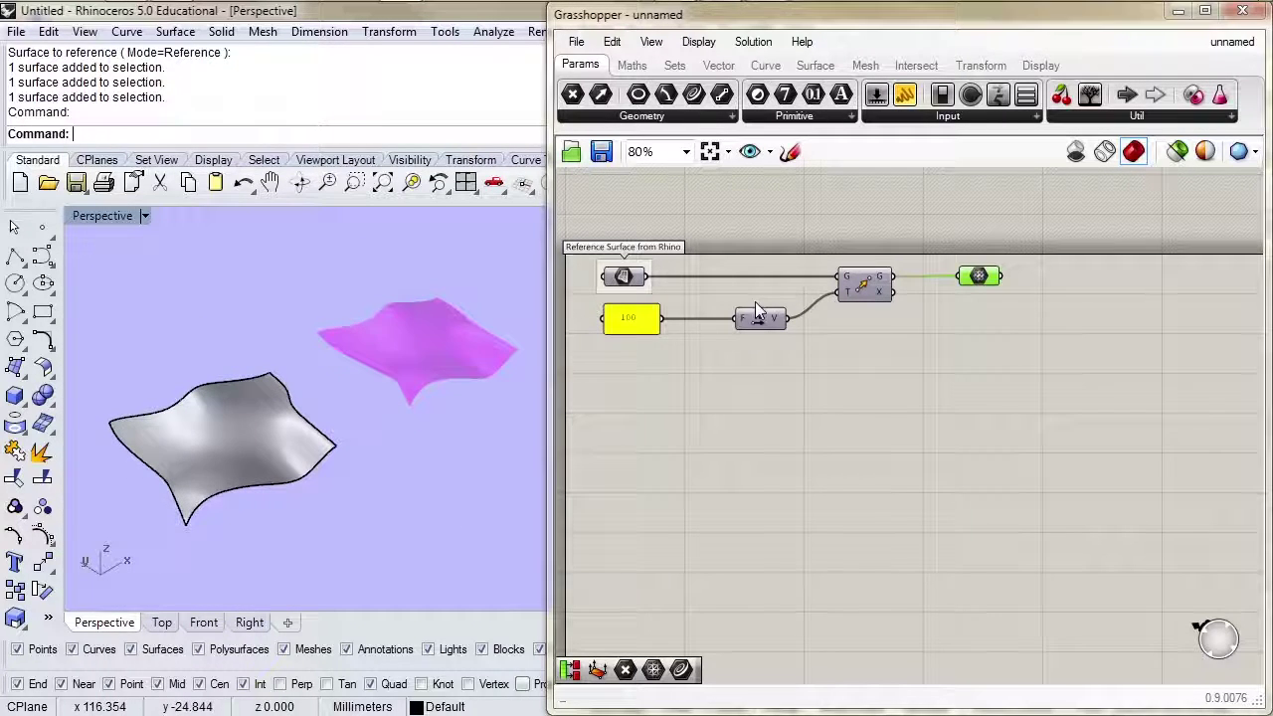
Raise four control points of the original surface and check the mesh copy updates
click(198, 450)
click(43, 535)
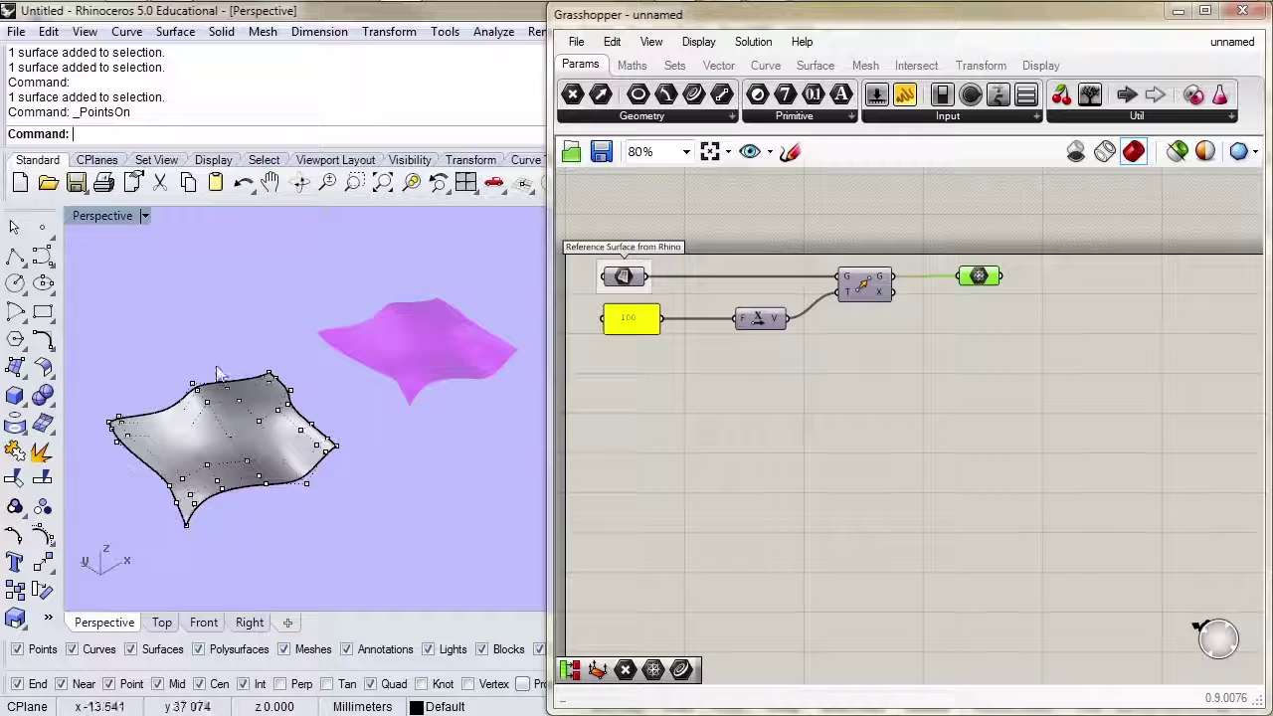
drag(219, 370, 177, 431)
drag(174, 363, 174, 328)
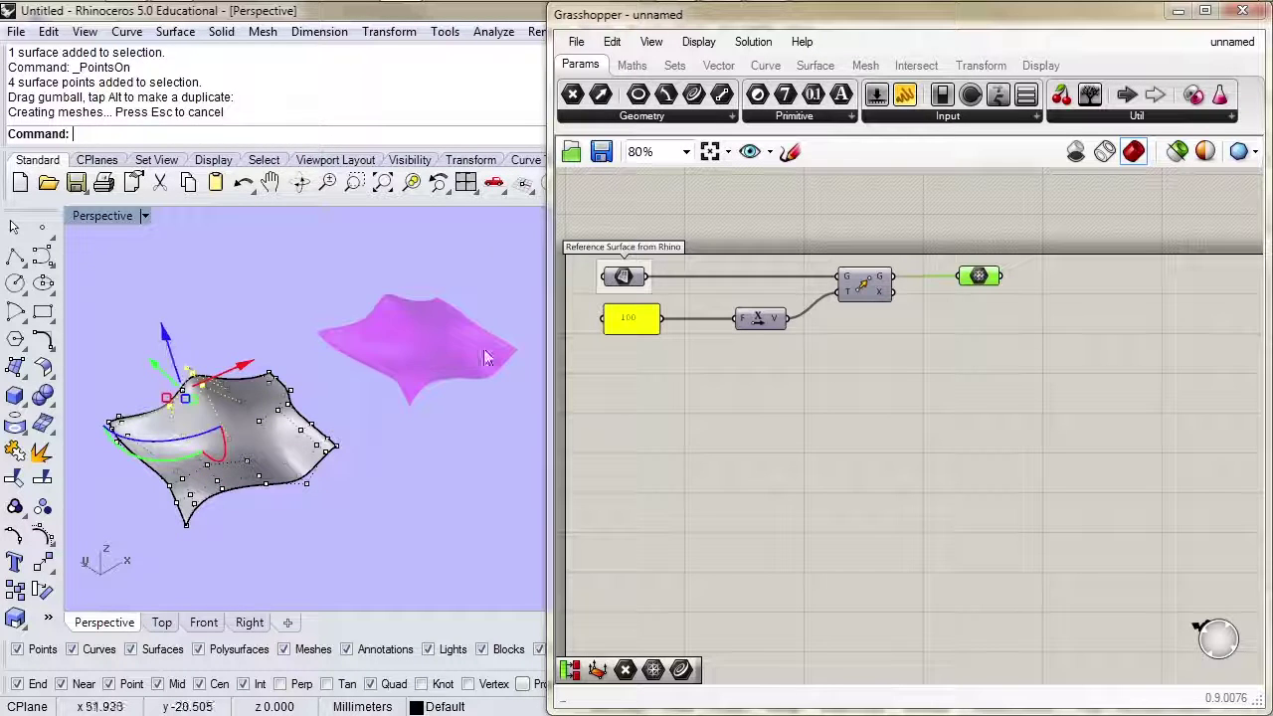
key(Escape)
key(Escape)
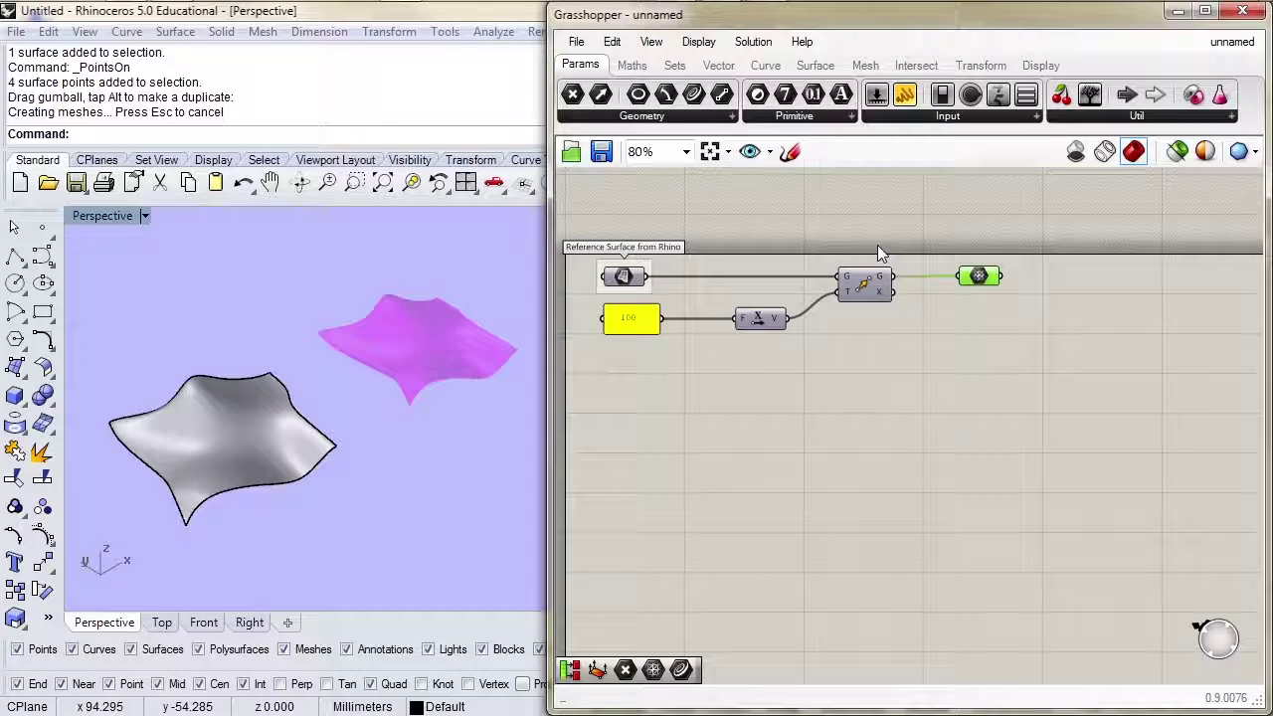
right_drag(527, 349, 412, 401)
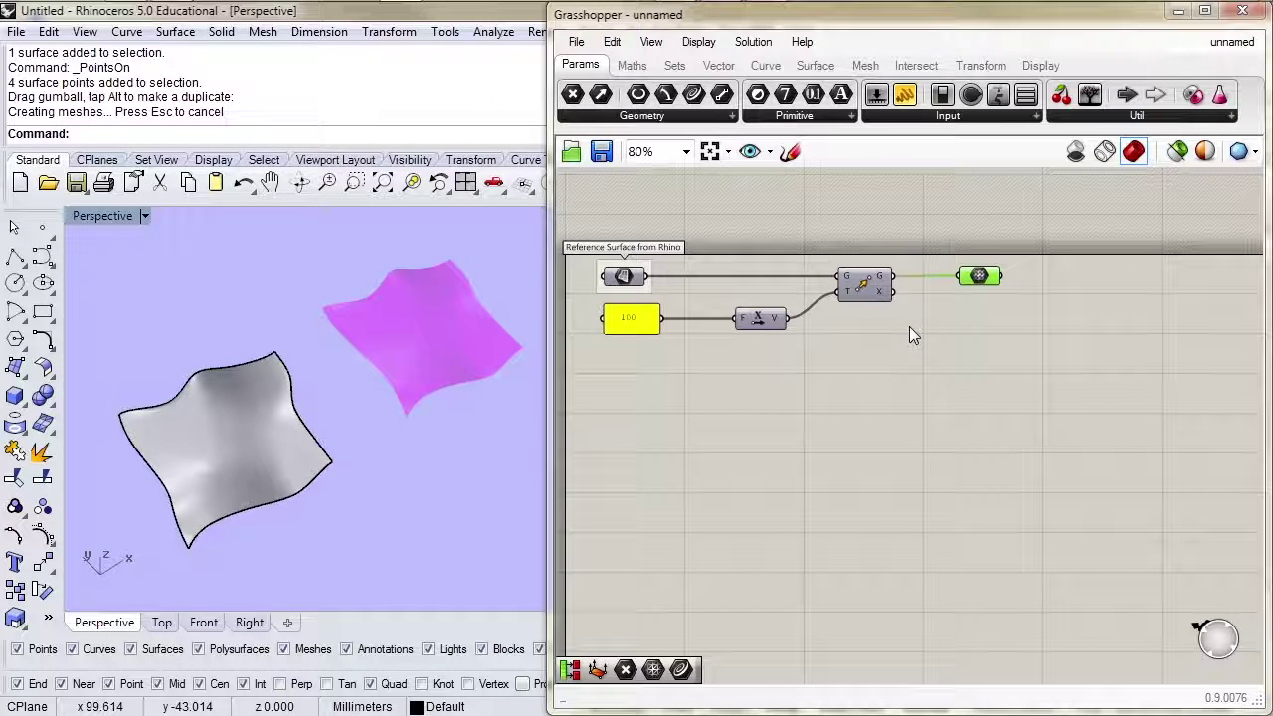
Browse the Mesh tab's utility components without adding any
click(866, 65)
click(1118, 113)
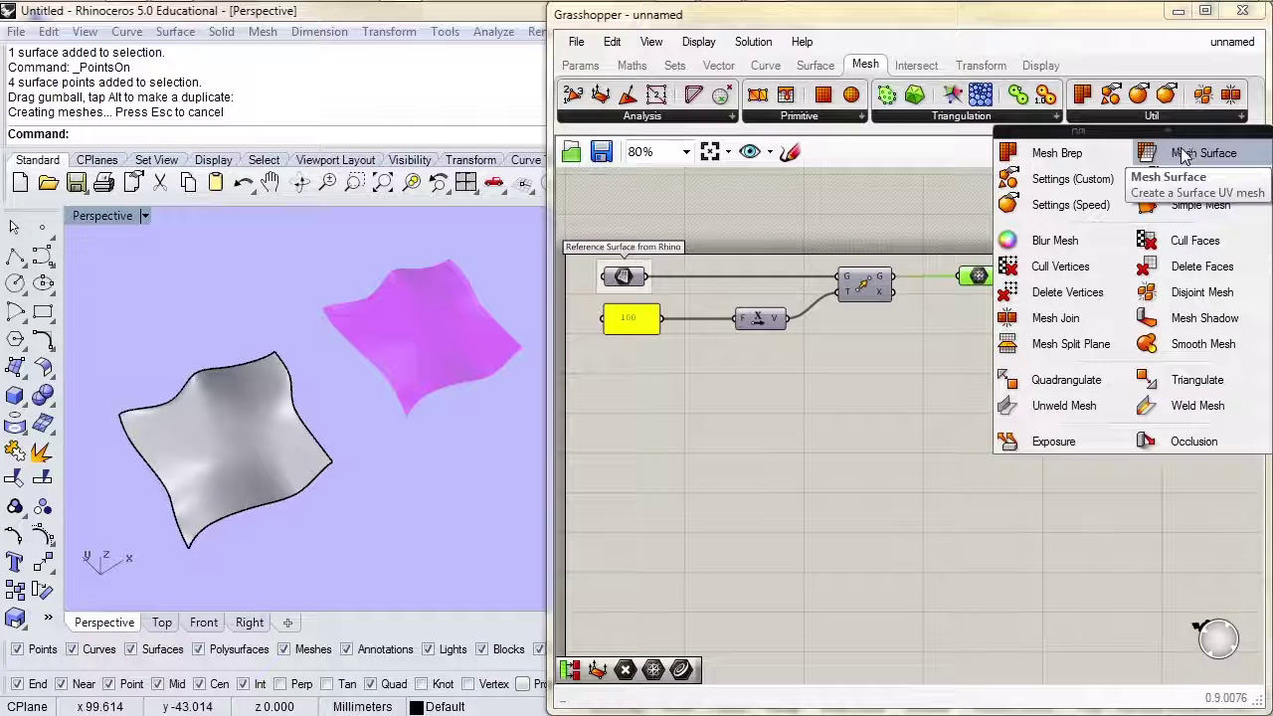
click(923, 294)
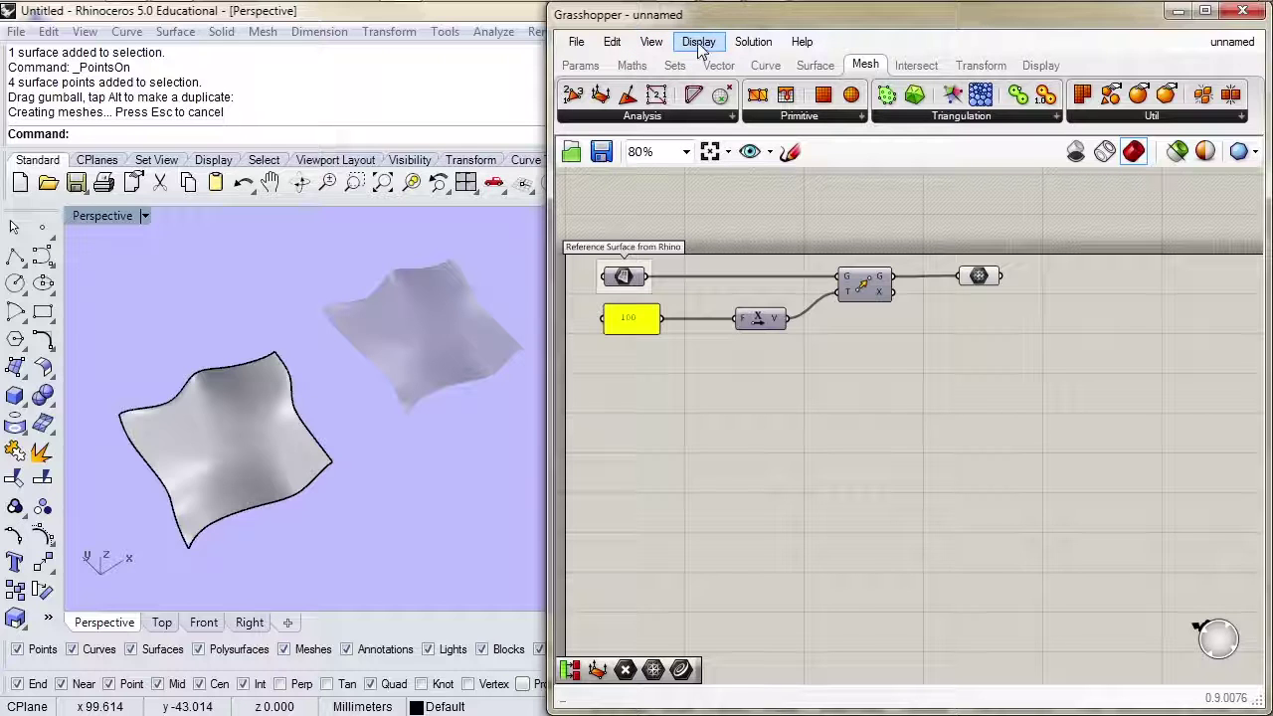
Enable Display > Preview Mesh Edges and orbit to inspect the mesh wireframe
click(698, 45)
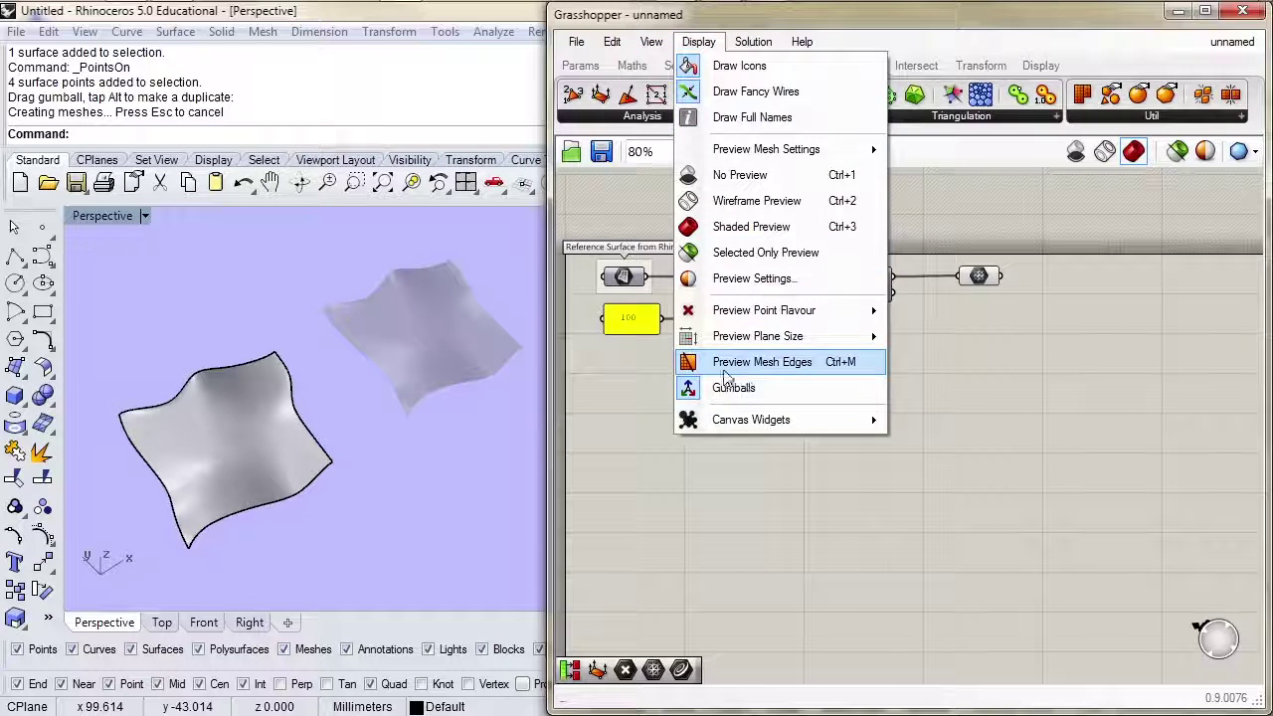
click(762, 364)
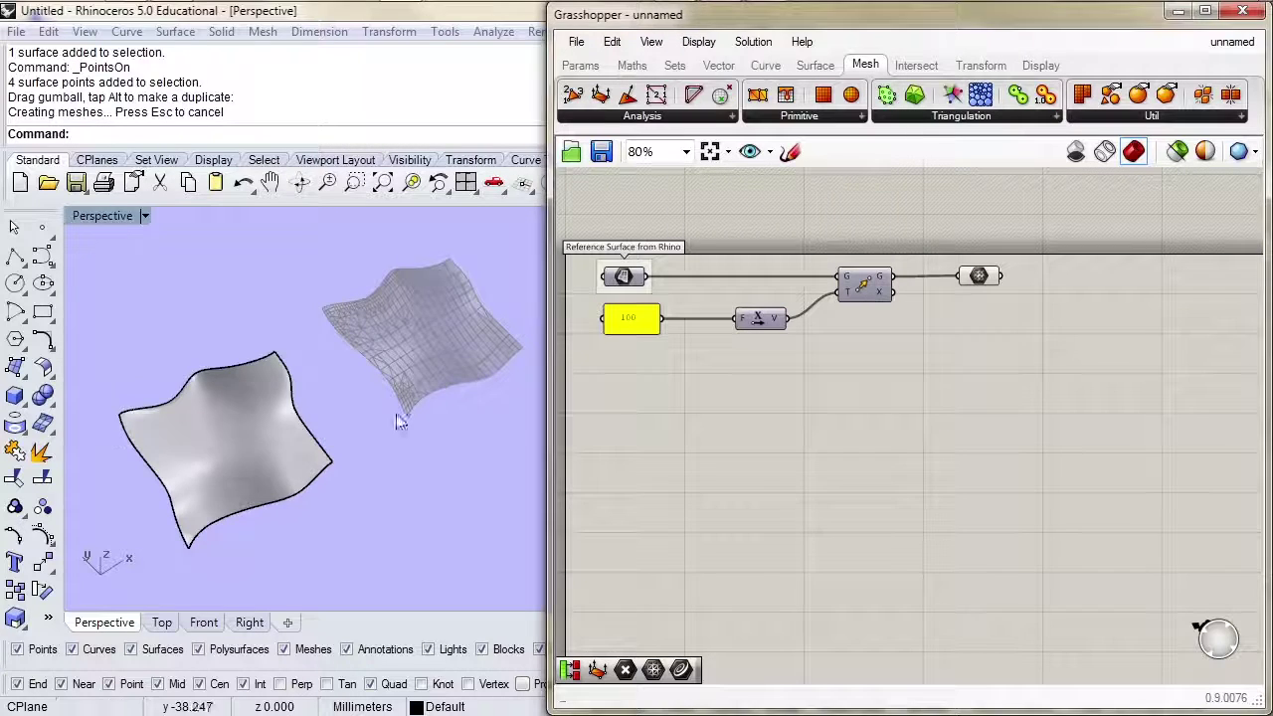
scroll(414, 388, up, 5)
scroll(414, 379, down, 5)
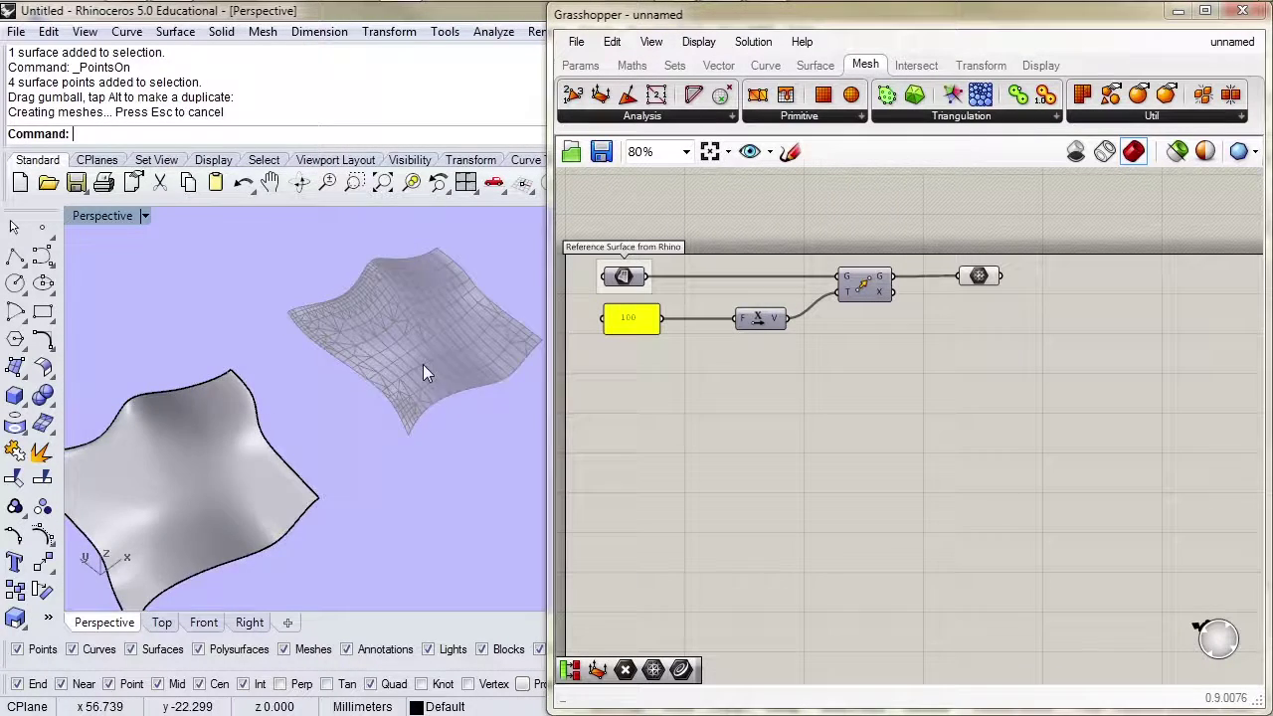
right_drag(423, 368, 395, 388)
scroll(401, 373, up, 5)
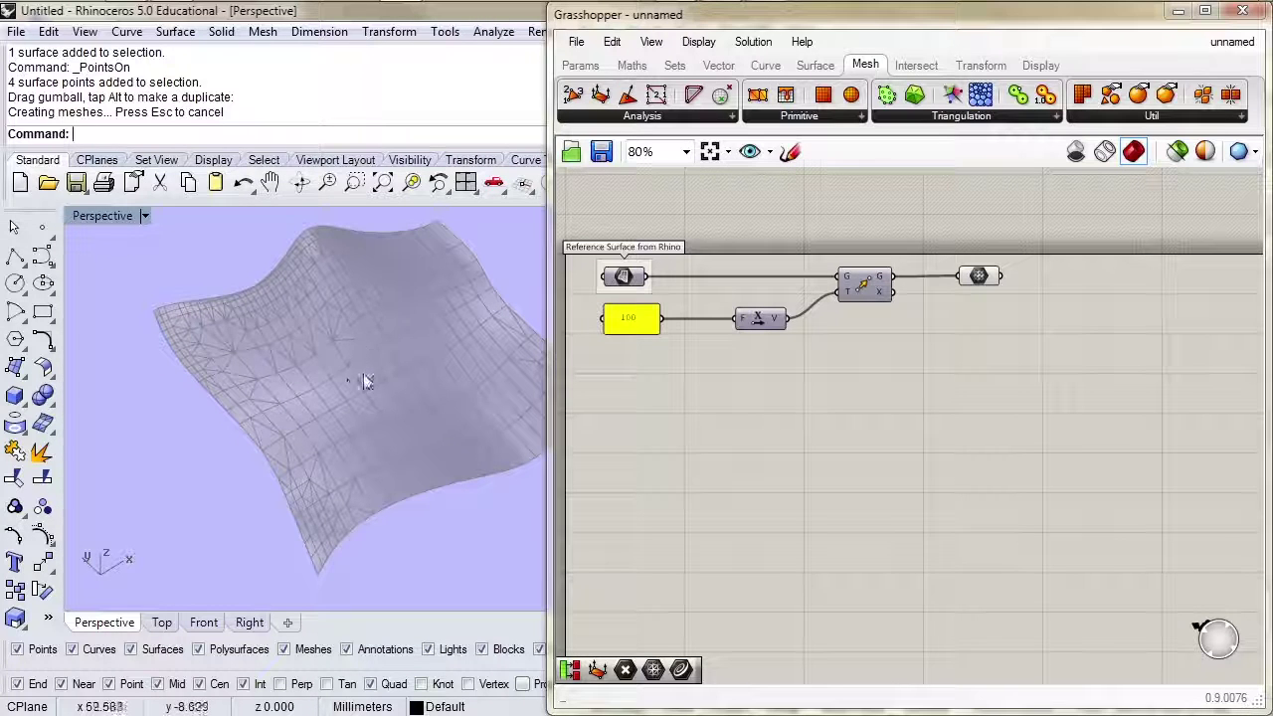
mouse_move(347, 372)
right_down()
mouse_move(398, 376)
mouse_move(381, 365)
mouse_move(386, 384)
mouse_move(372, 390)
mouse_move(388, 370)
right_up()
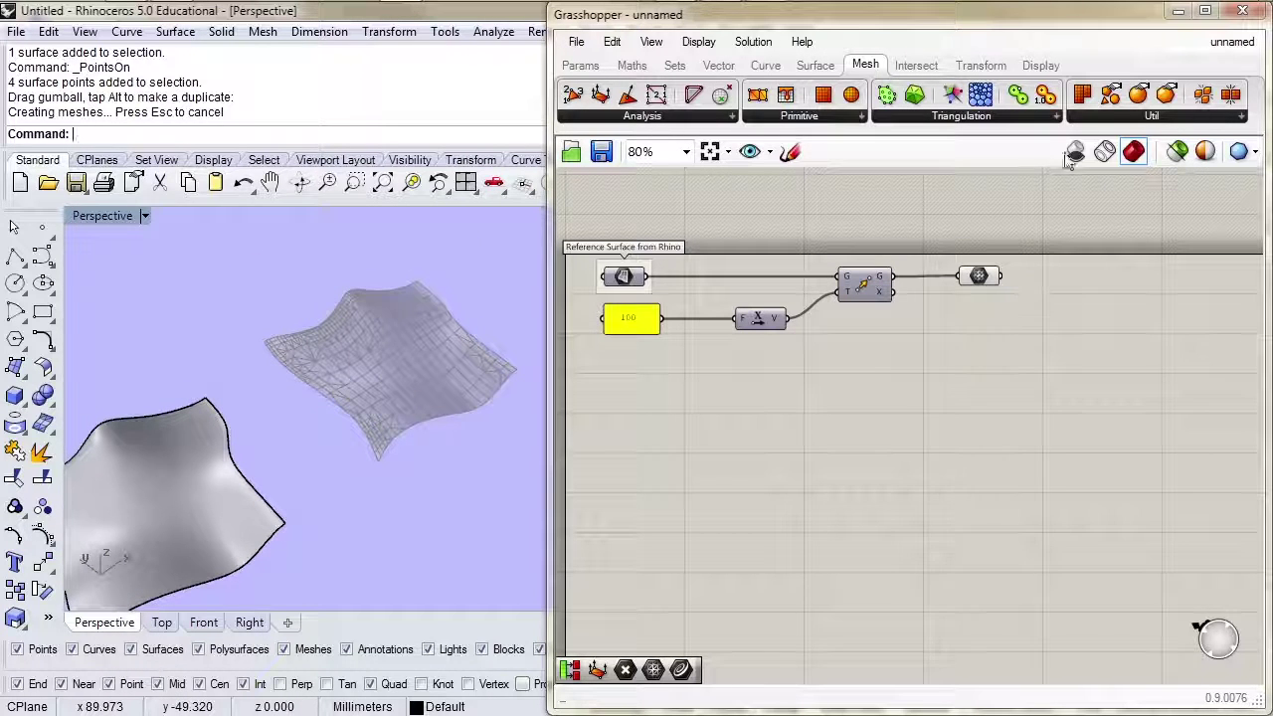
Reopen the mesh utility list and briefly select the Mesh parameter to highlight it
click(1112, 116)
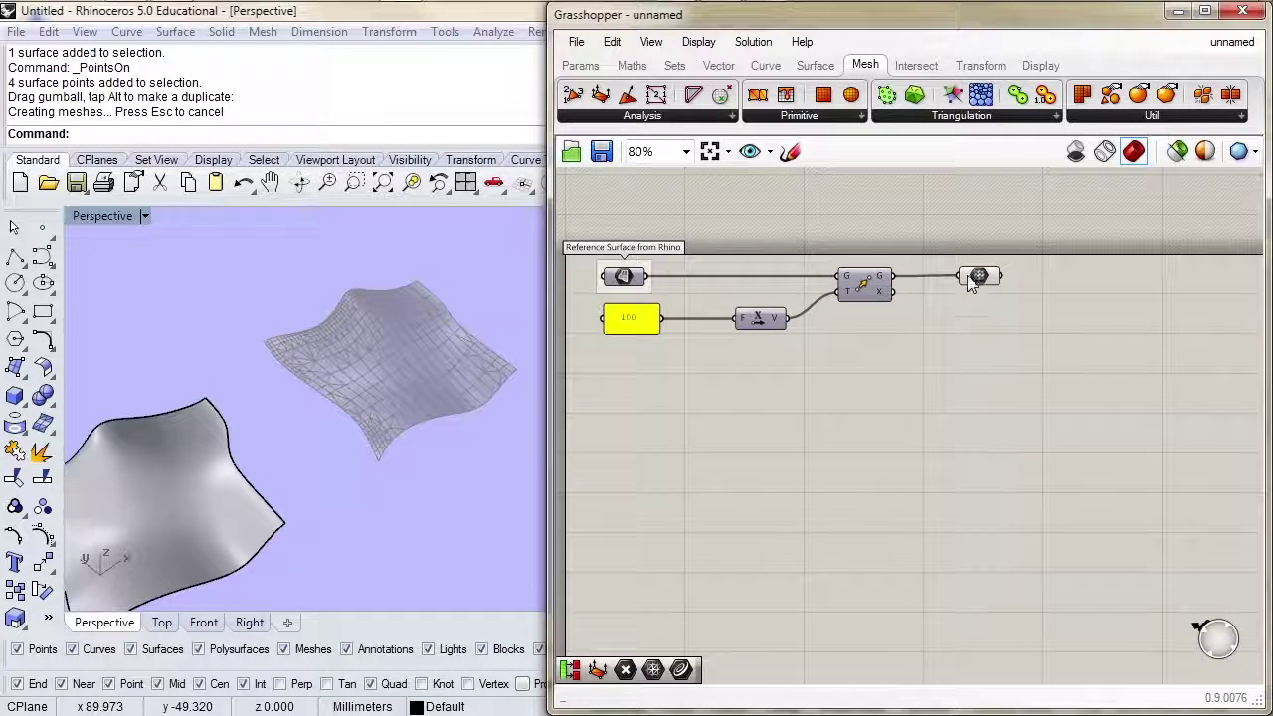
click(976, 278)
click(884, 477)
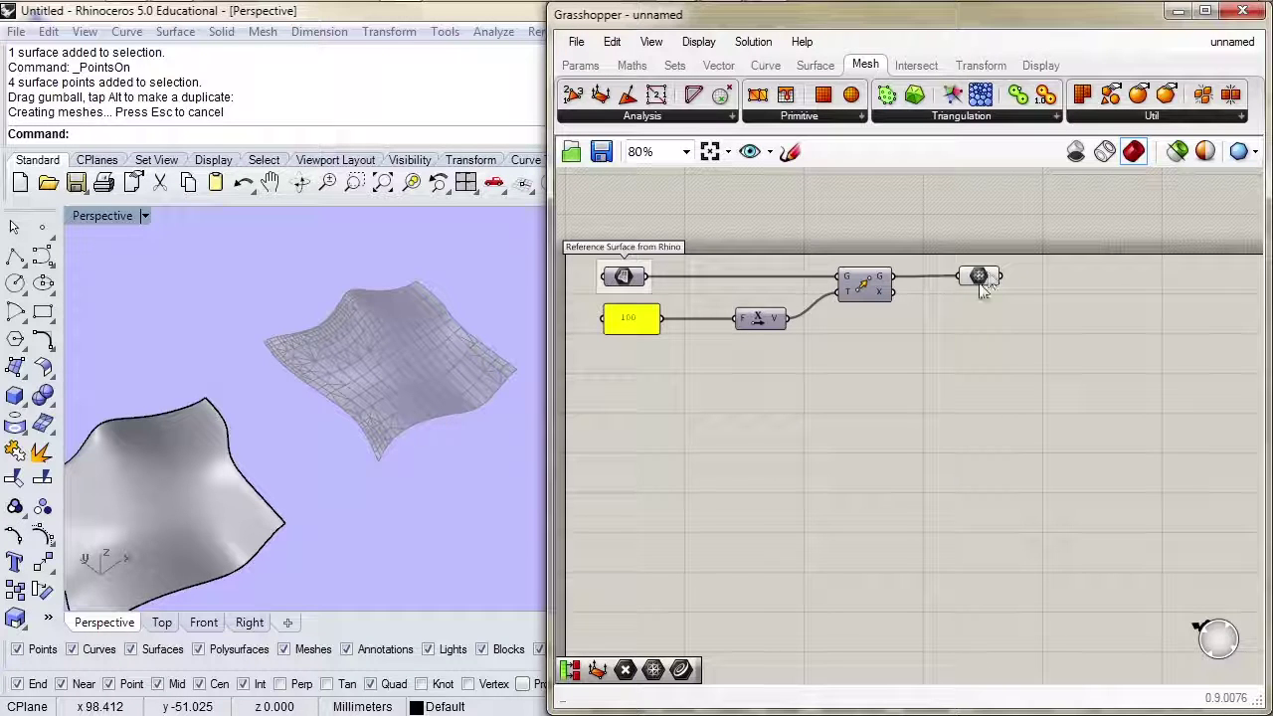
Add a Deconstruct Mesh fed by the mesh parameter; its V output lists 368 vertices
click(692, 119)
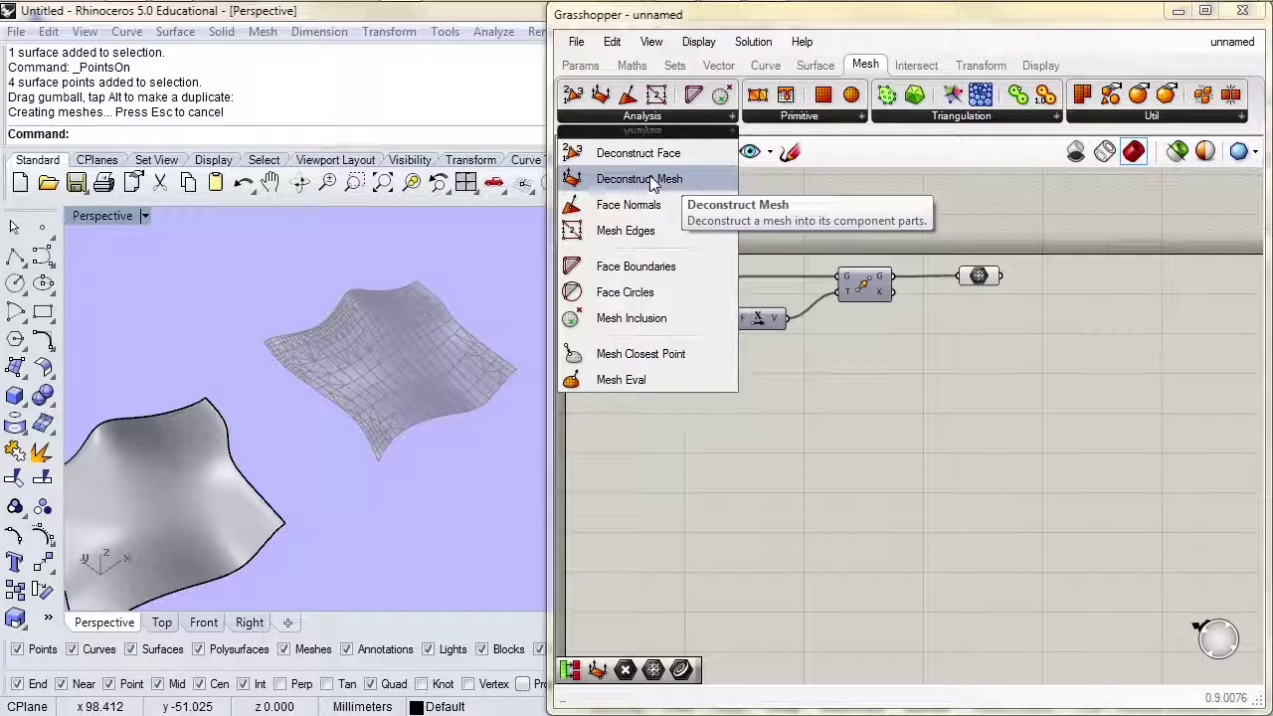
drag(649, 179, 1095, 297)
drag(1000, 276, 1099, 388)
click(961, 457)
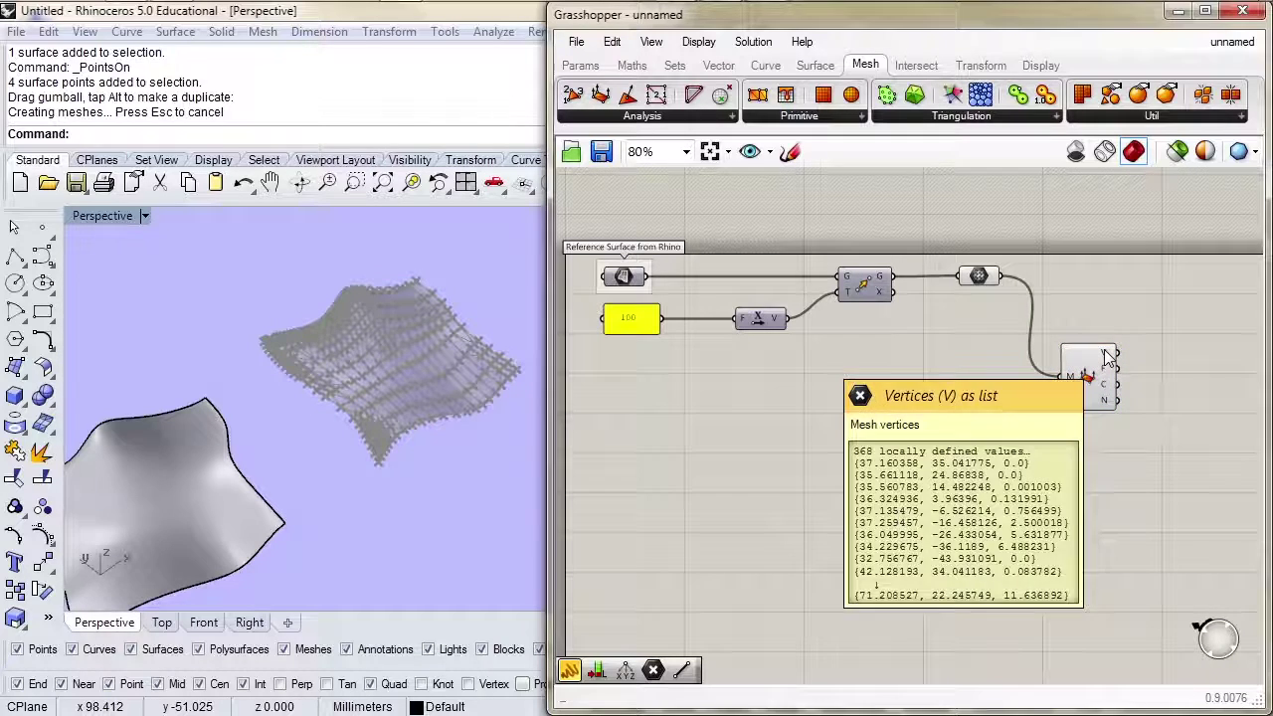
mouse_move(1109, 394)
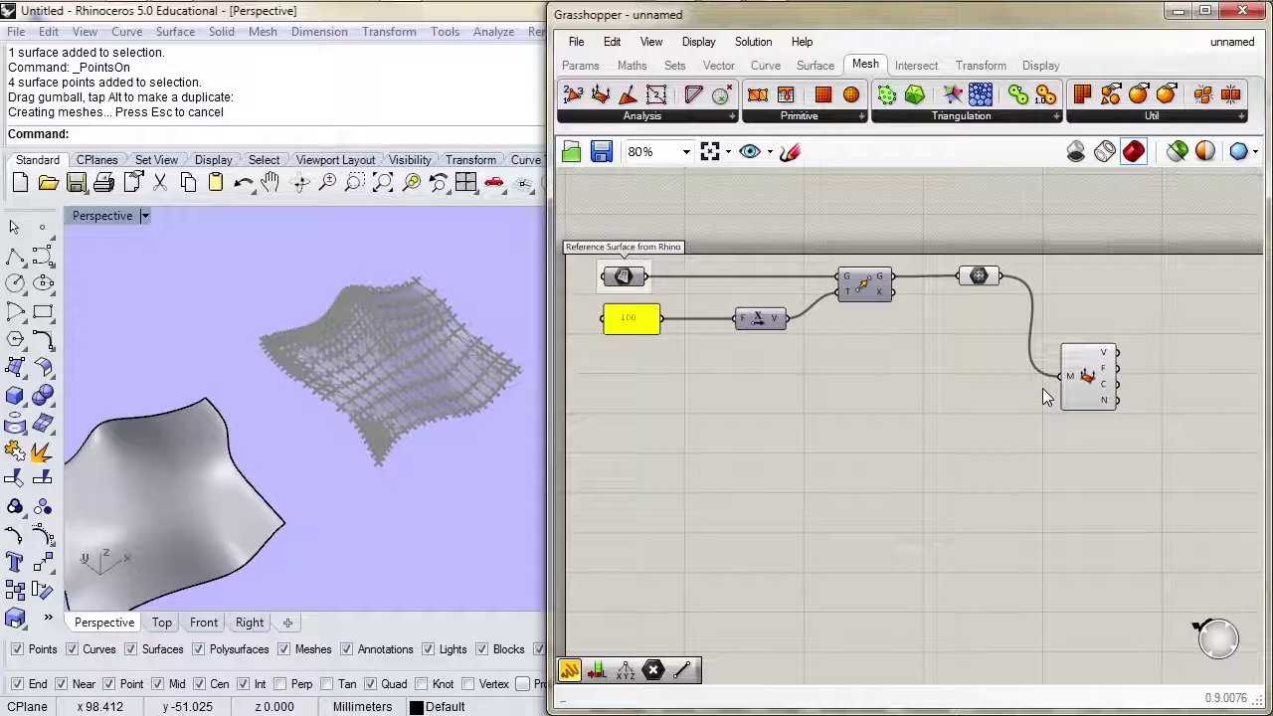
mouse_move(1107, 360)
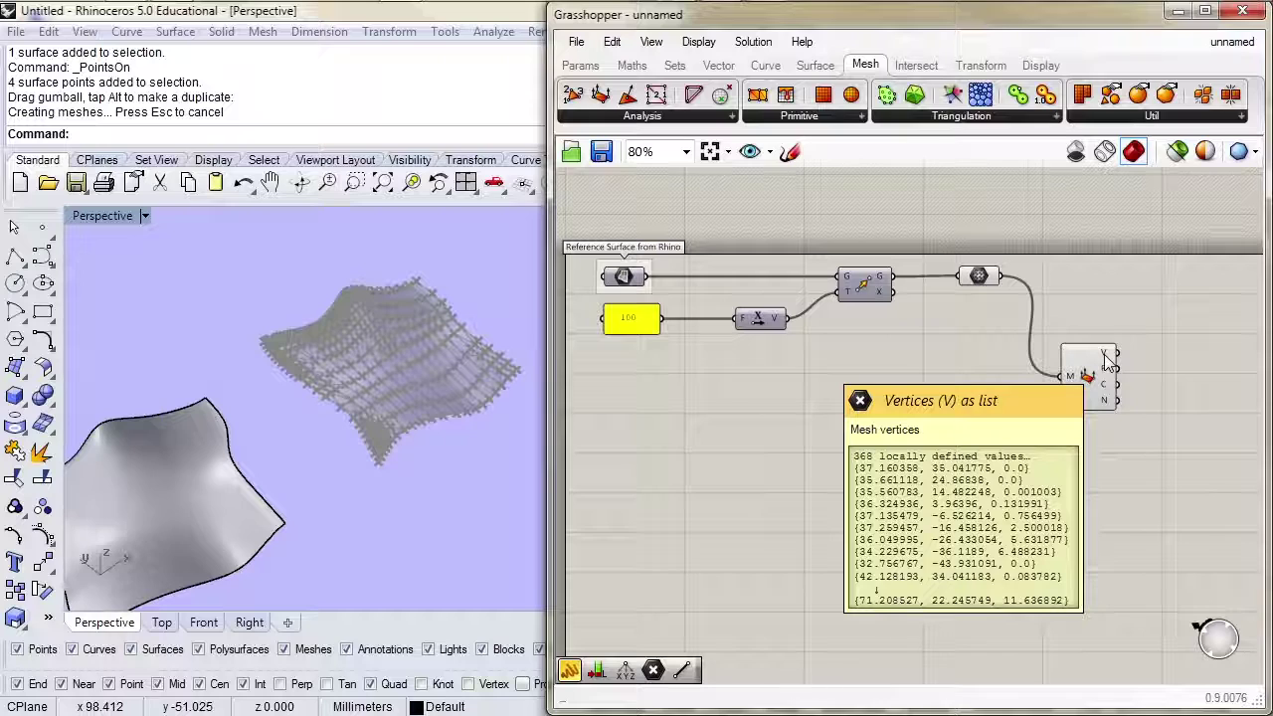
Add a Deconstruct Point component fed by the 368 mesh vertices
click(718, 65)
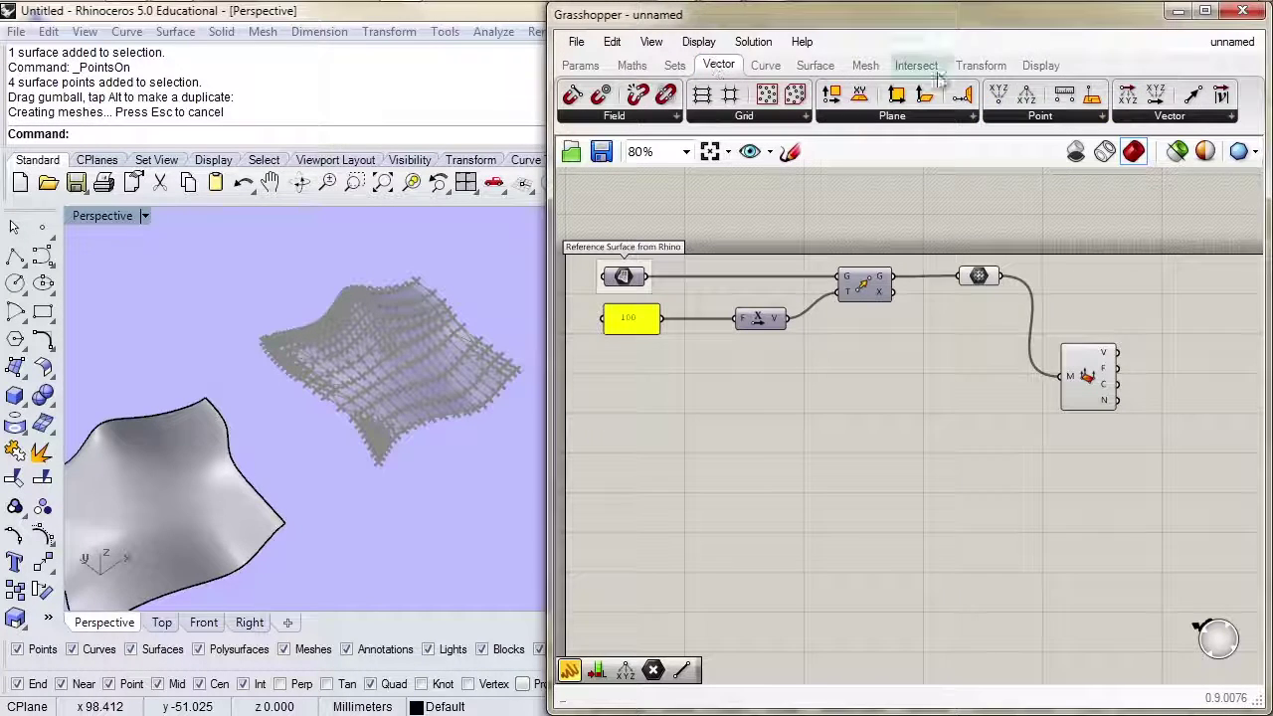
click(1041, 114)
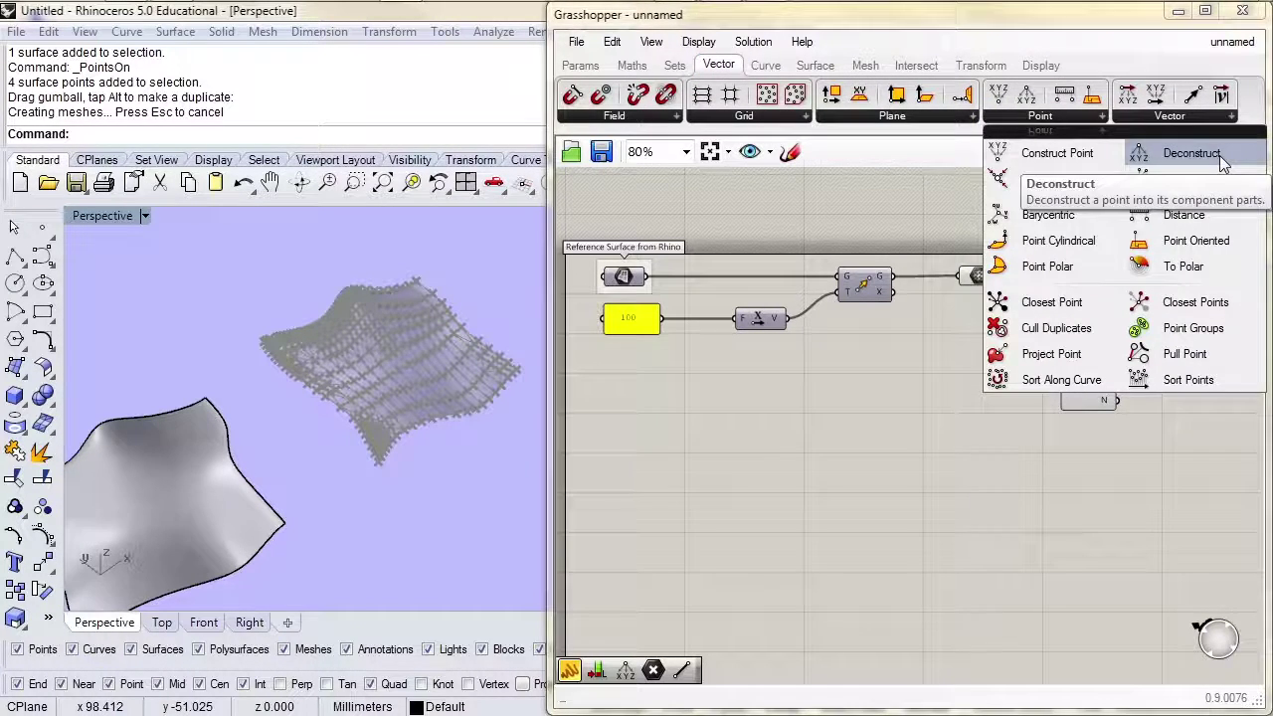
drag(1222, 162, 1205, 343)
drag(1117, 352, 1208, 365)
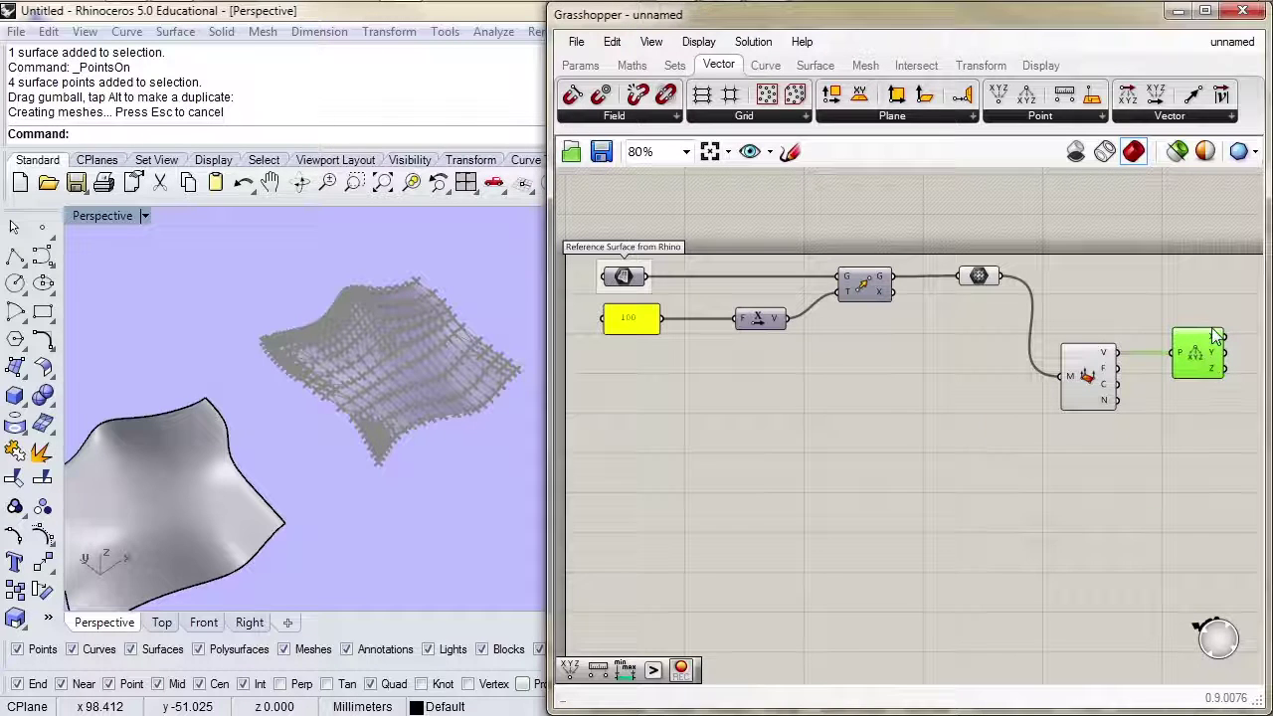
Shift the Mesh, Deconstruct Mesh and Deconstruct Point components slightly left and recentre the canvas
drag(1218, 302, 1089, 426)
shift+click(974, 279)
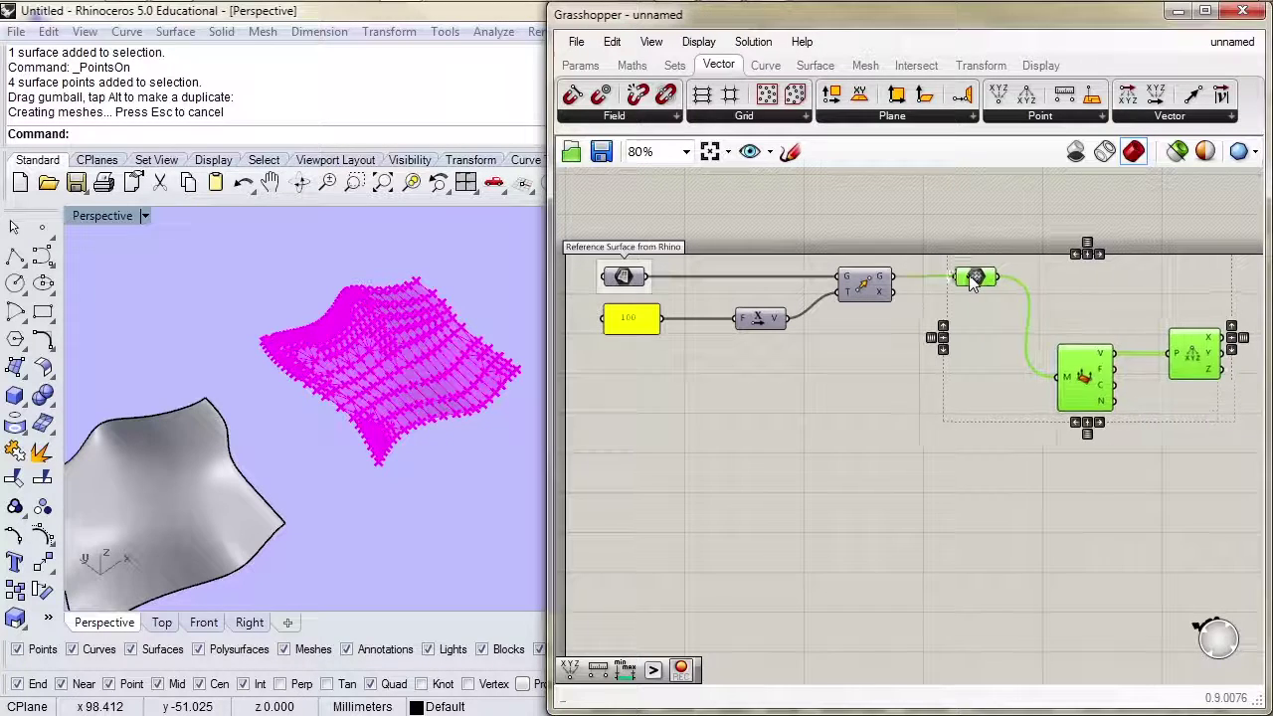
drag(975, 281, 956, 281)
click(1102, 410)
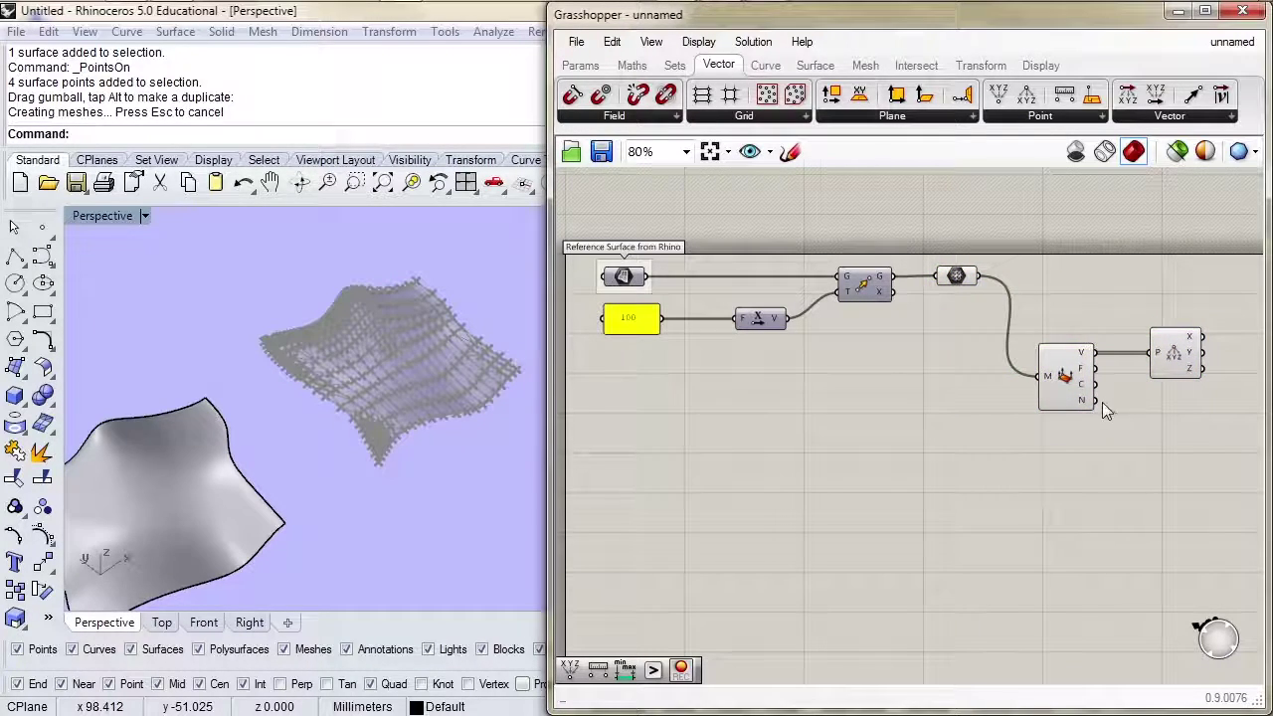
right_drag(1111, 423, 852, 401)
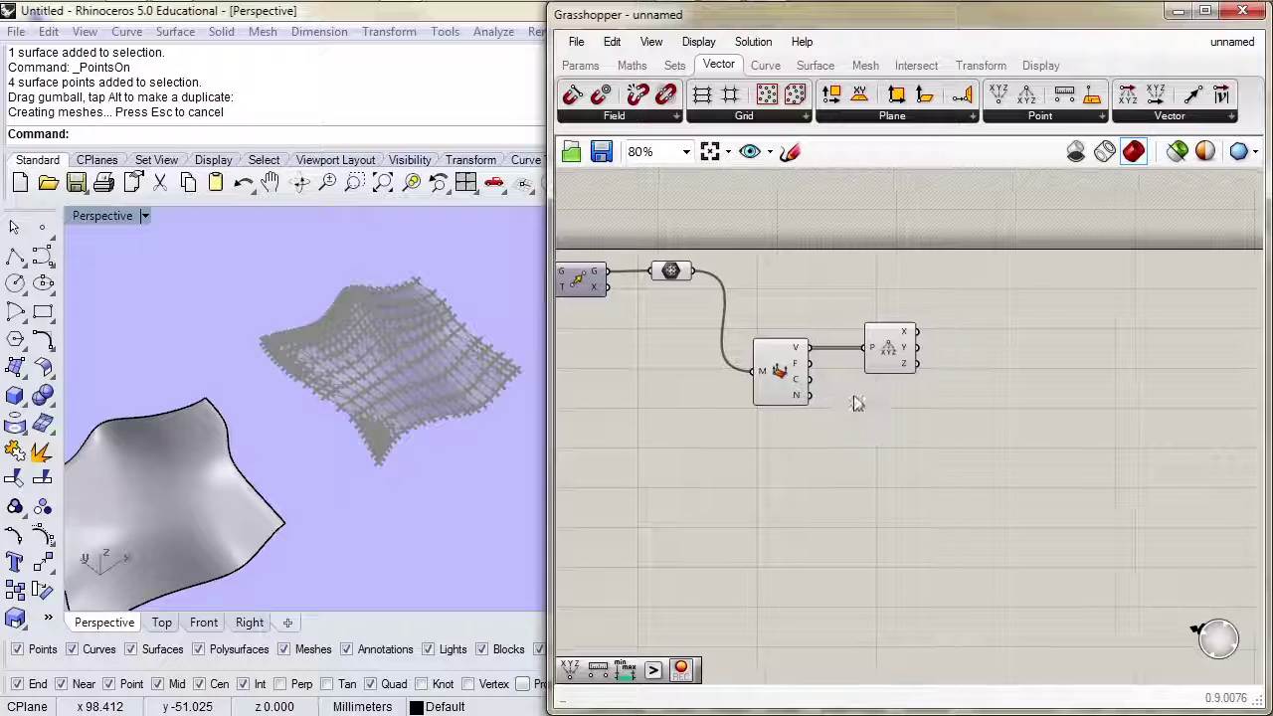
mouse_move(905, 364)
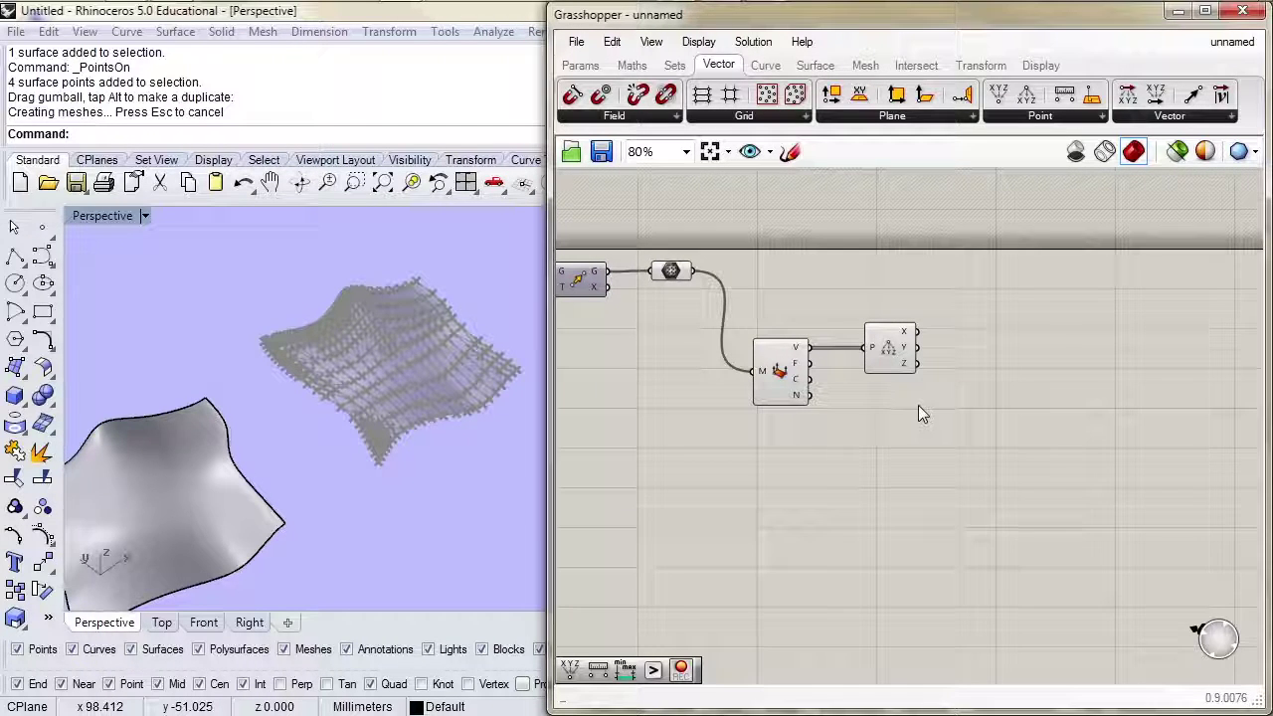
click(580, 64)
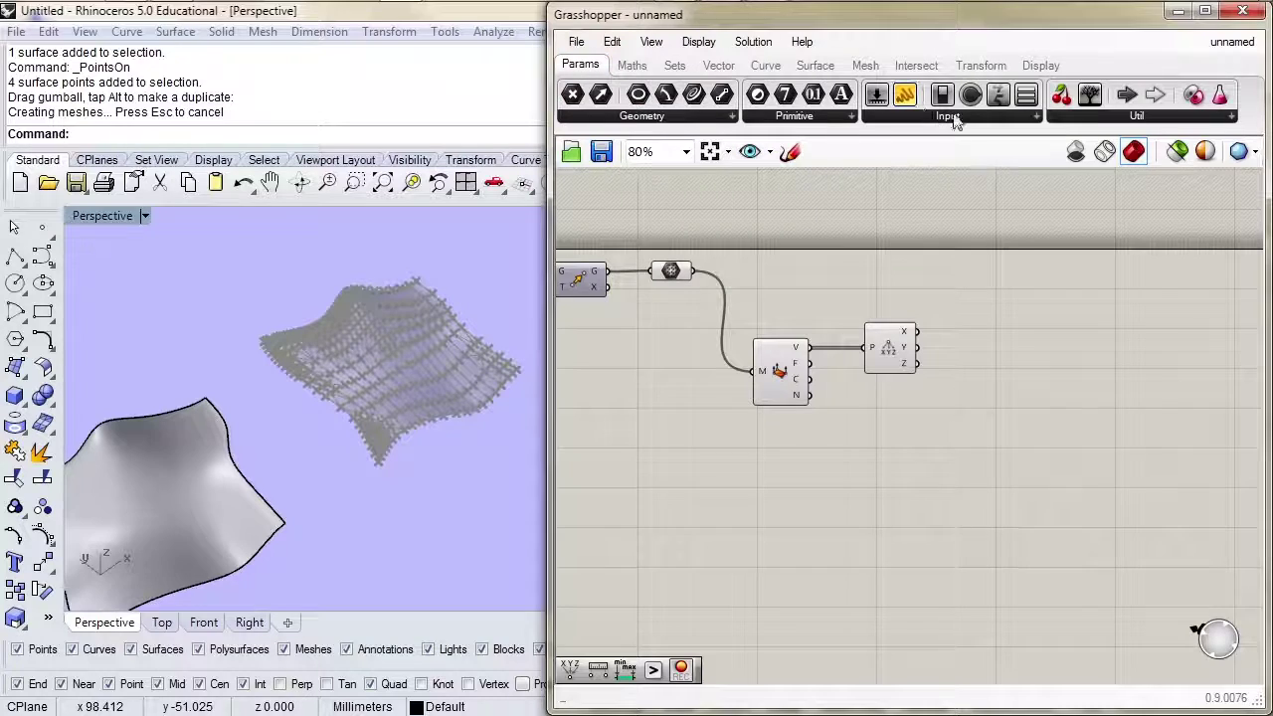
Place a Gradient component and apply its green-yellow-red preset
click(950, 117)
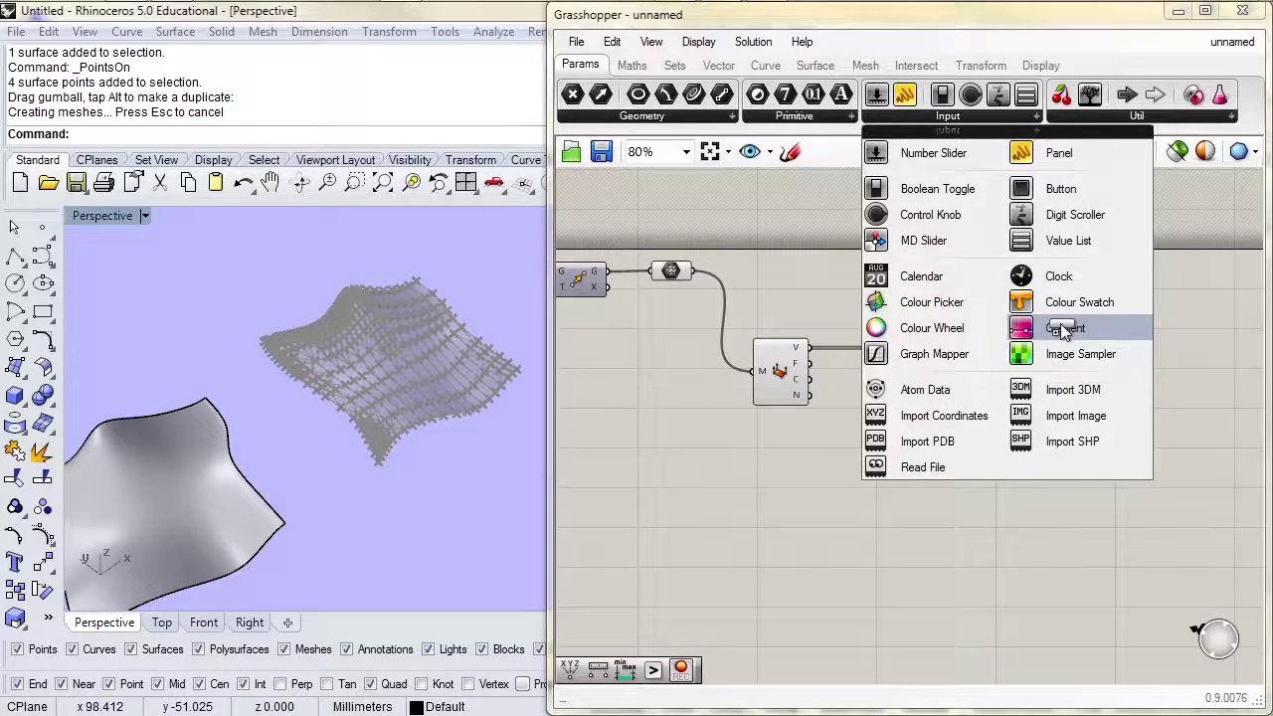
drag(1060, 327, 891, 522)
right_drag(891, 542, 882, 495)
scroll(882, 495, up, 2)
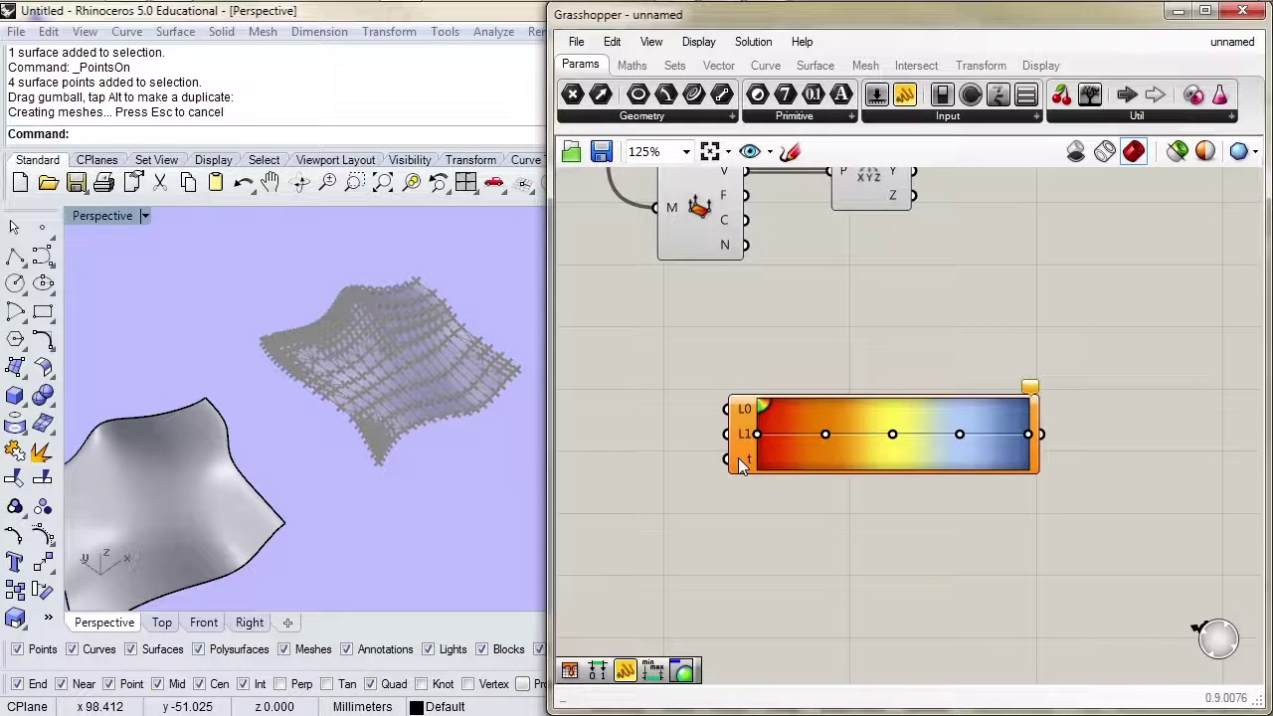
mouse_move(739, 465)
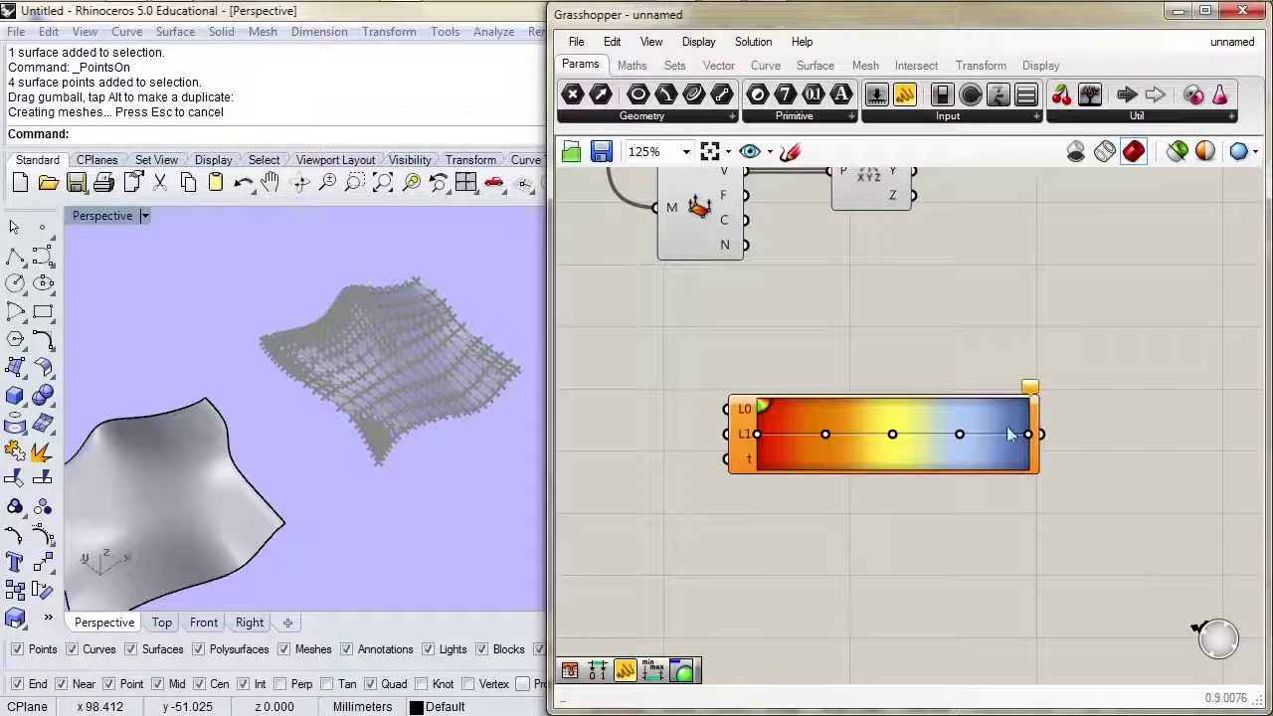
right_click(863, 418)
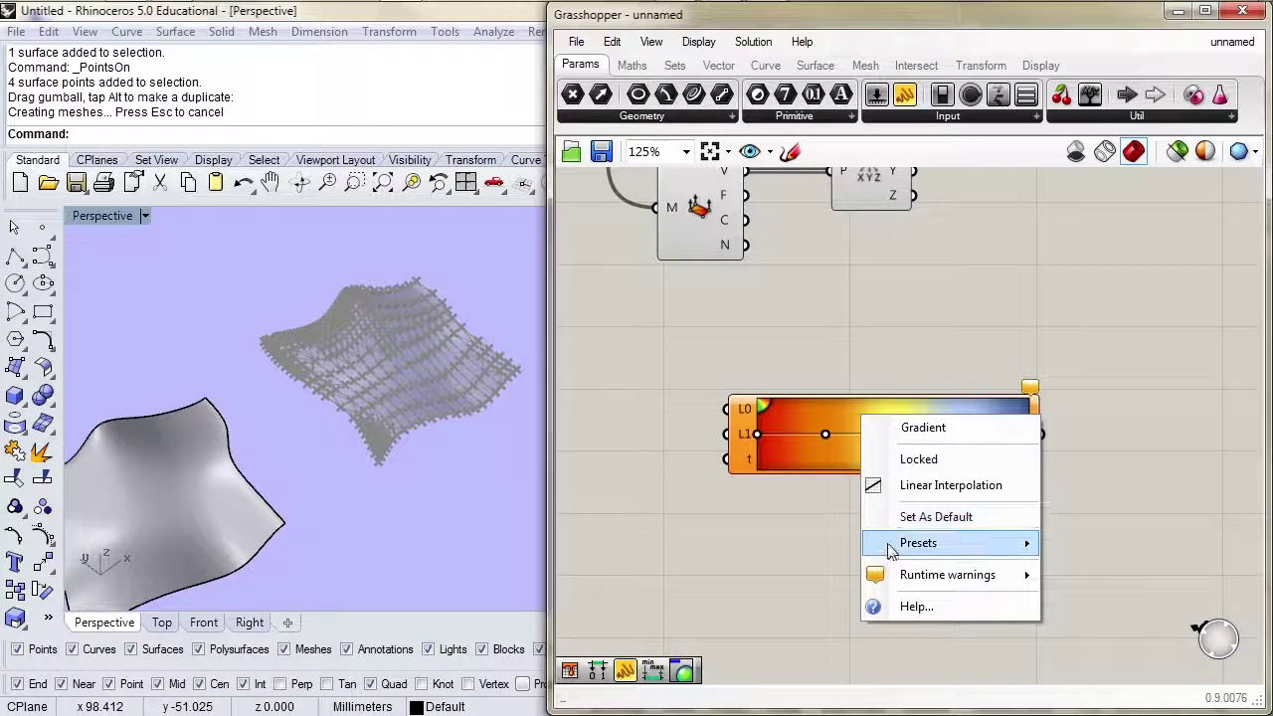
mouse_move(888, 550)
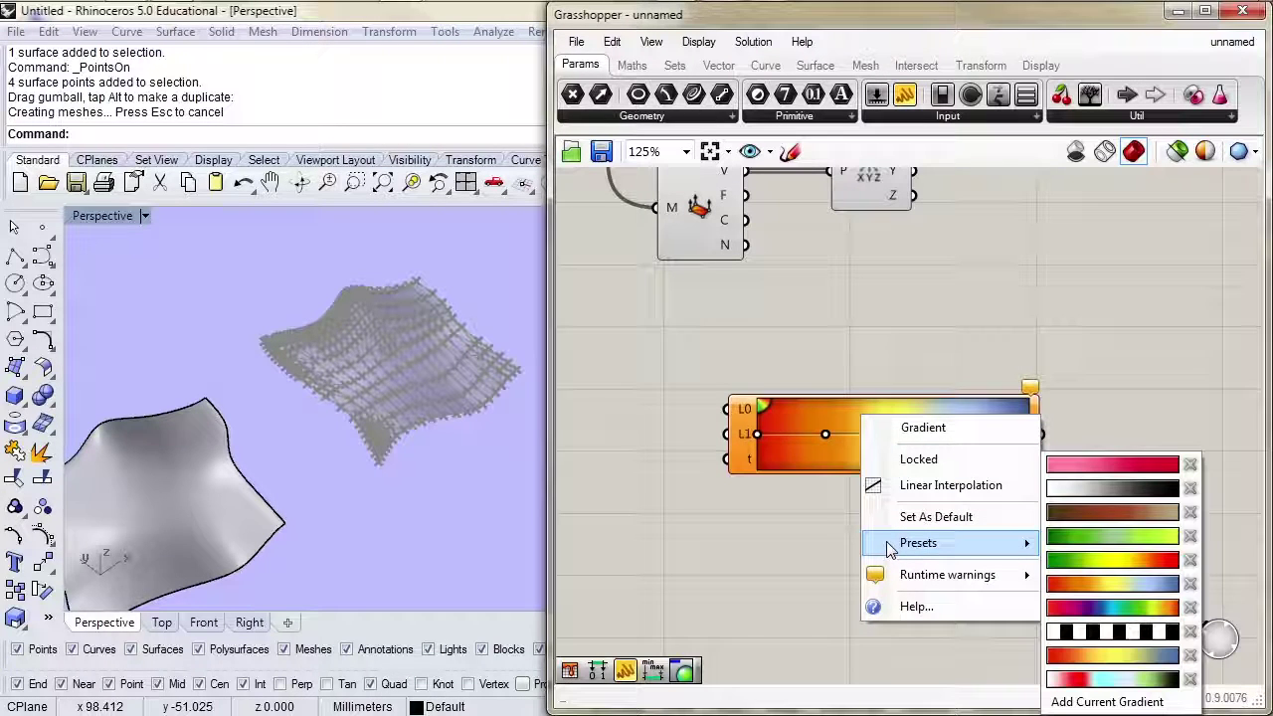
click(1121, 569)
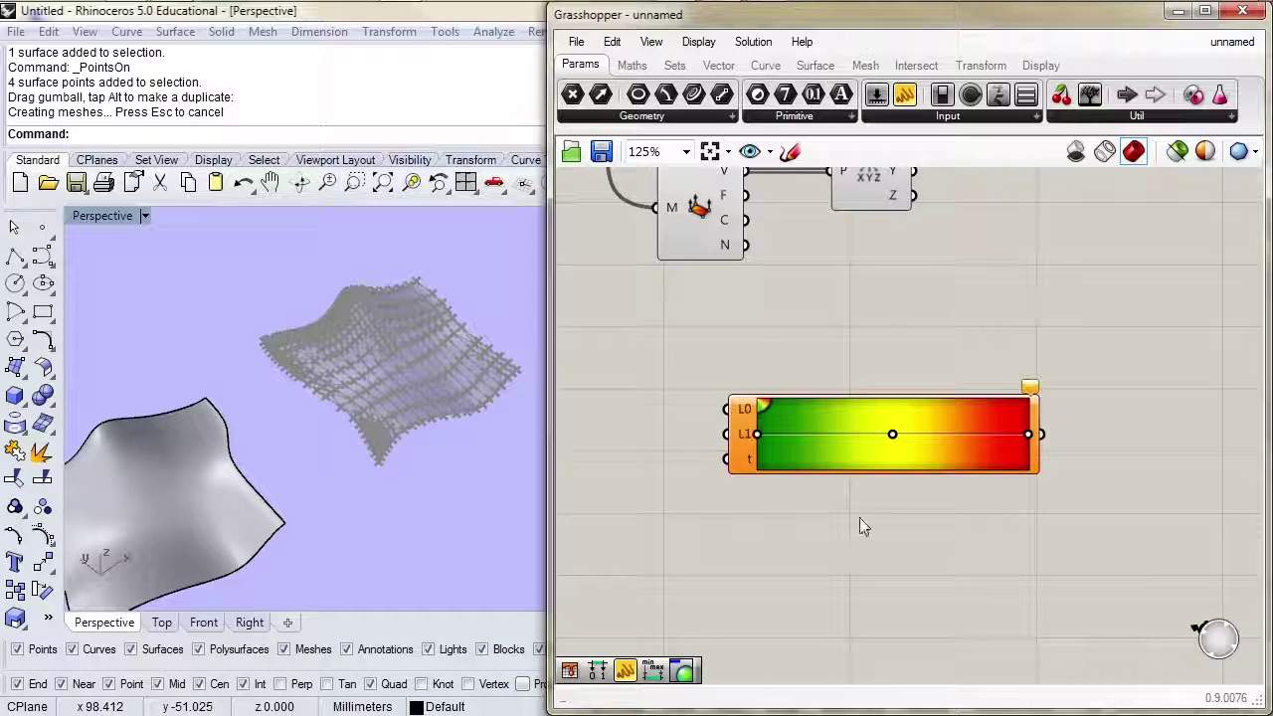
Narrow the Gradient, move it beside Deconstruct Point, and wire Z into its t input
drag(1029, 409, 854, 410)
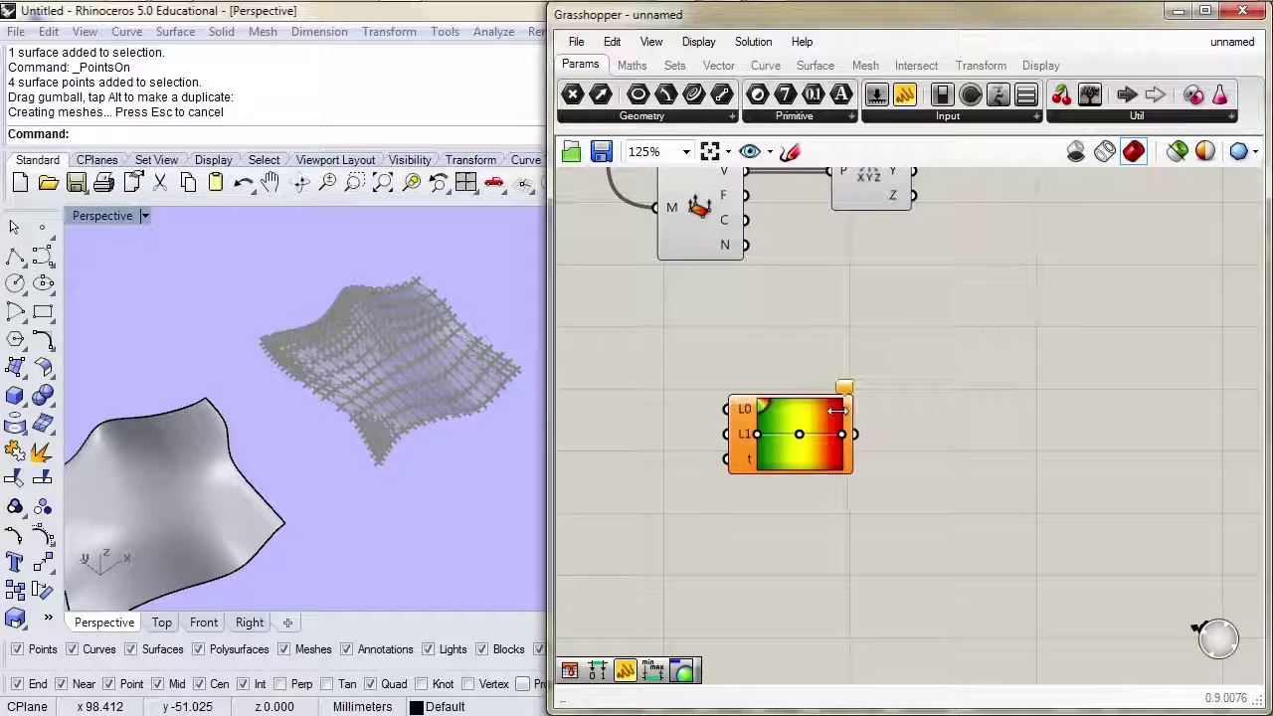
right_drag(876, 352, 852, 495)
scroll(879, 455, down, 1)
drag(807, 551, 1025, 423)
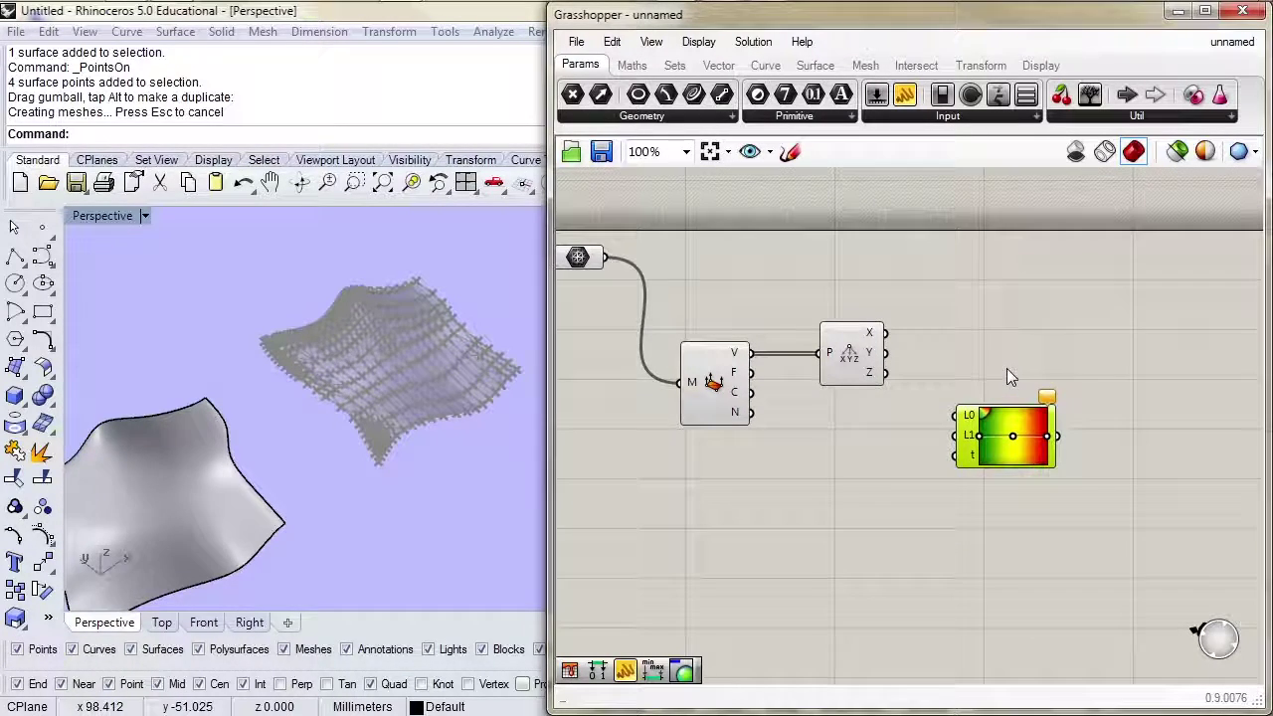
mouse_move(875, 378)
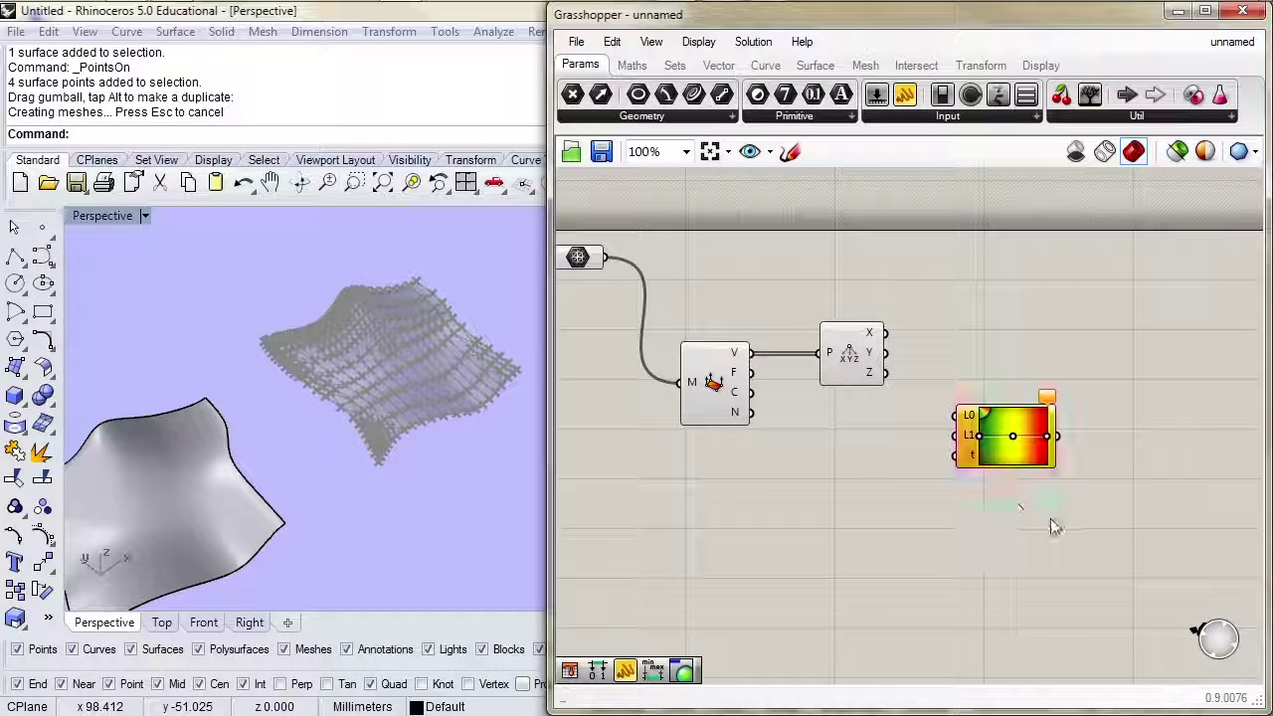
drag(884, 374, 986, 348)
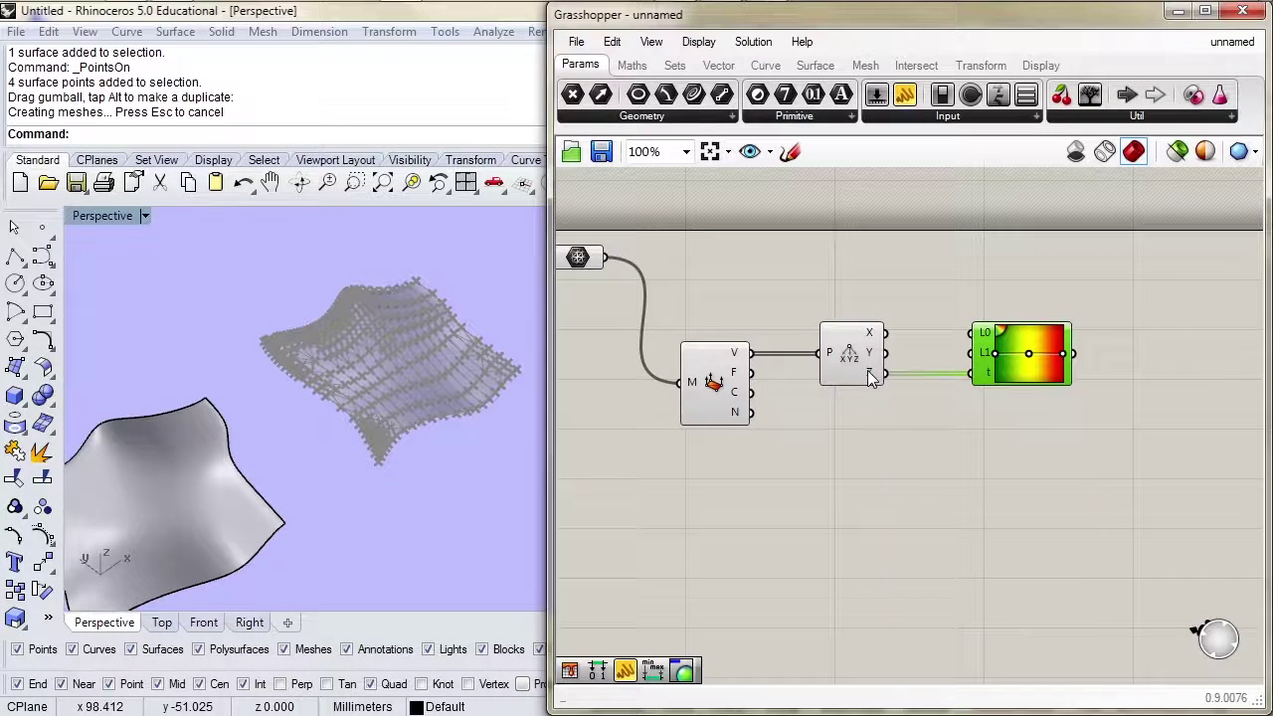
drag(348, 412, 338, 419)
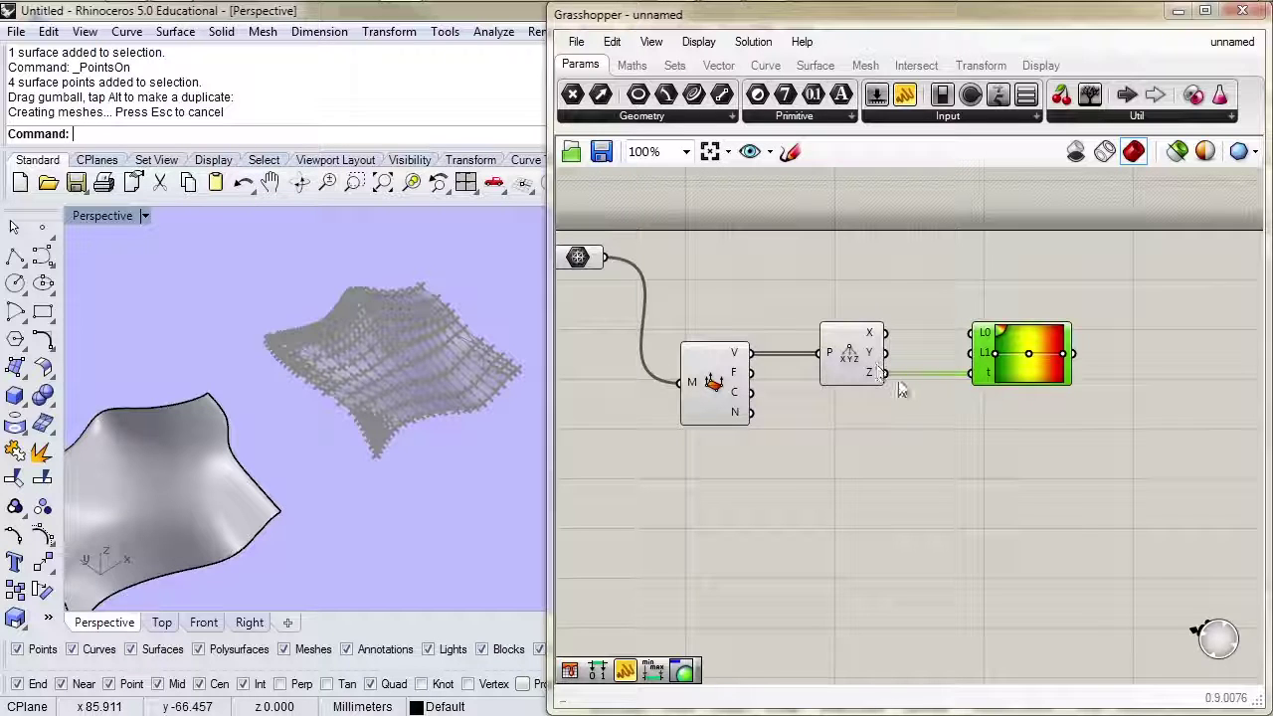
mouse_move(875, 382)
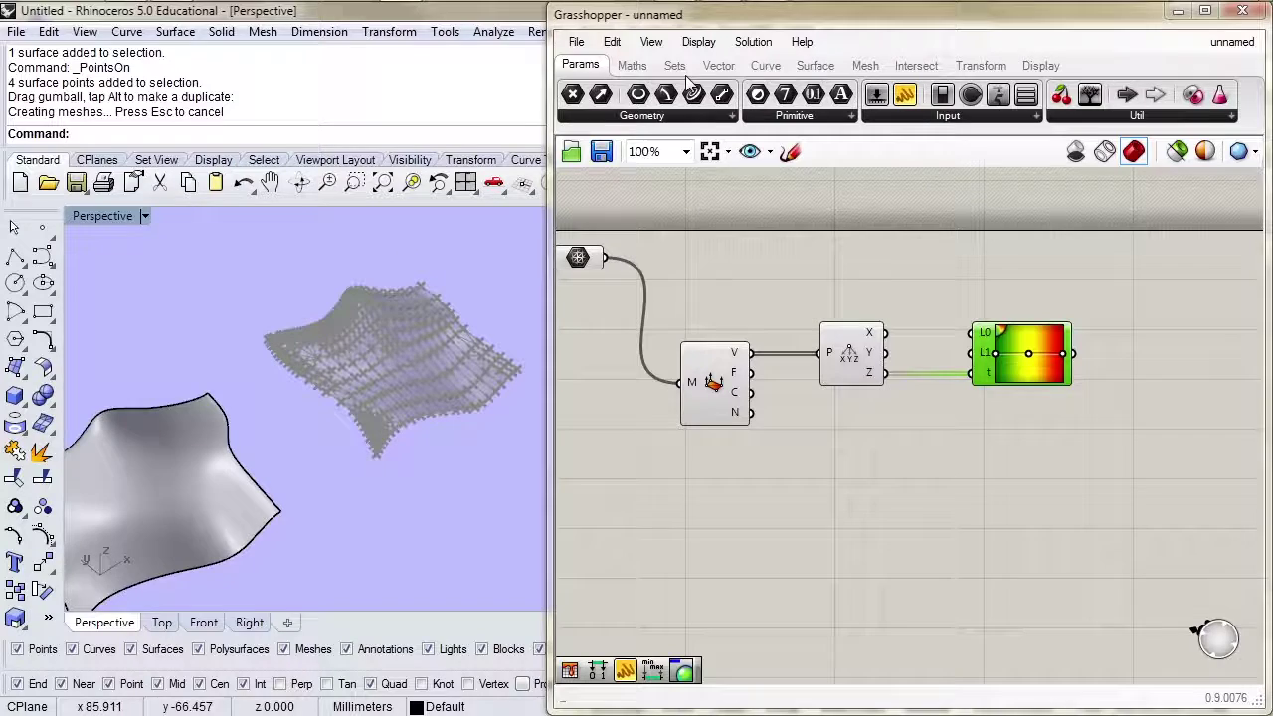
Add a Bounds component between Deconstruct Point and Gradient, fed by the Z values
click(631, 65)
click(625, 117)
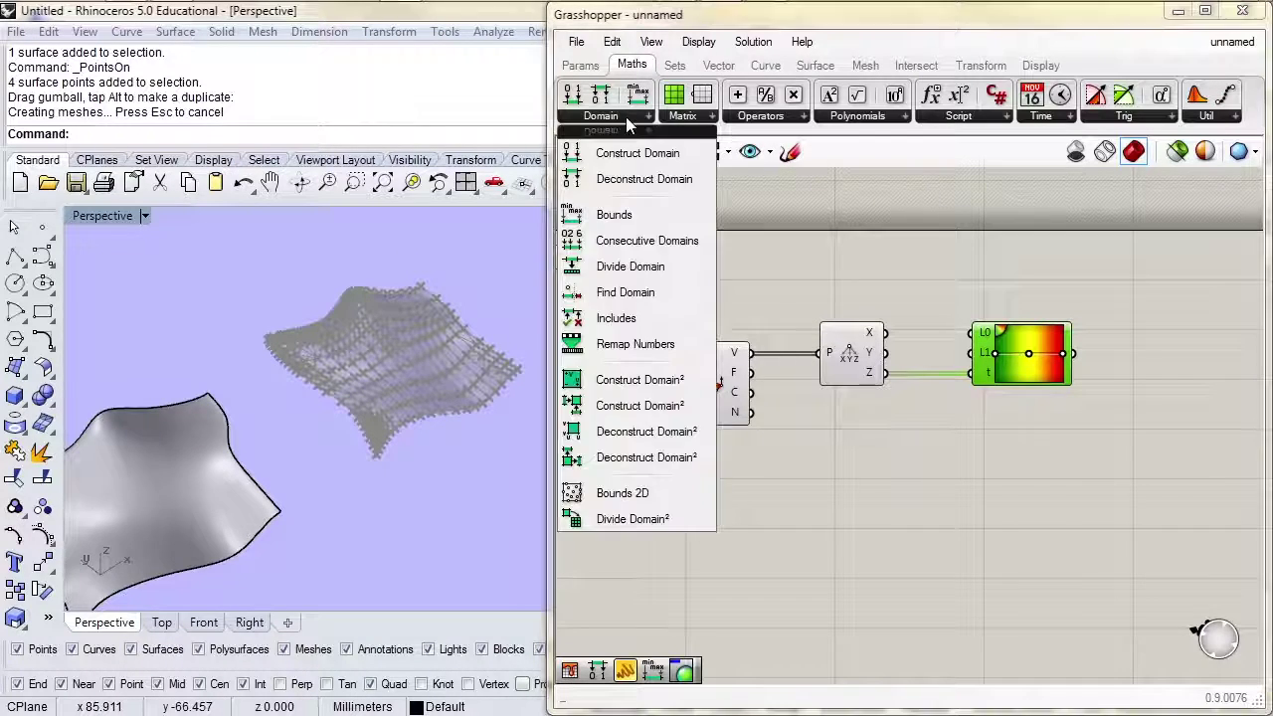
click(616, 216)
click(941, 289)
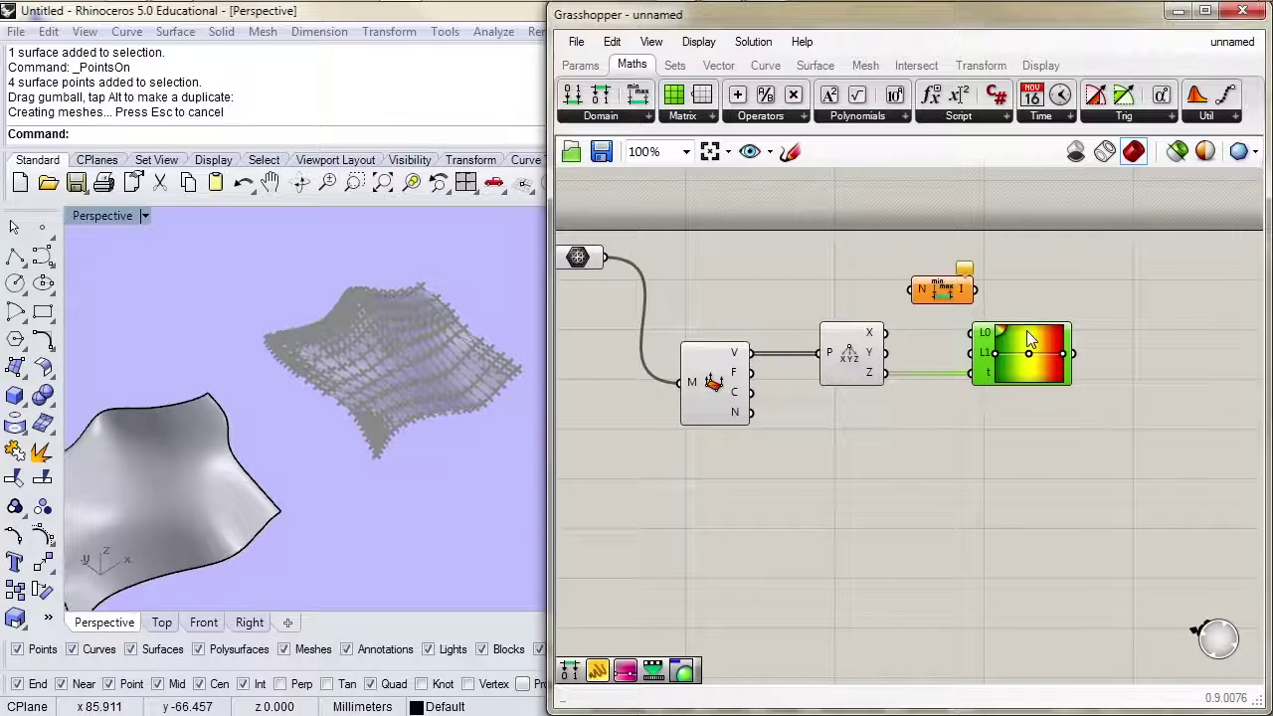
drag(1030, 340, 1108, 340)
drag(949, 295, 962, 317)
drag(885, 374, 926, 314)
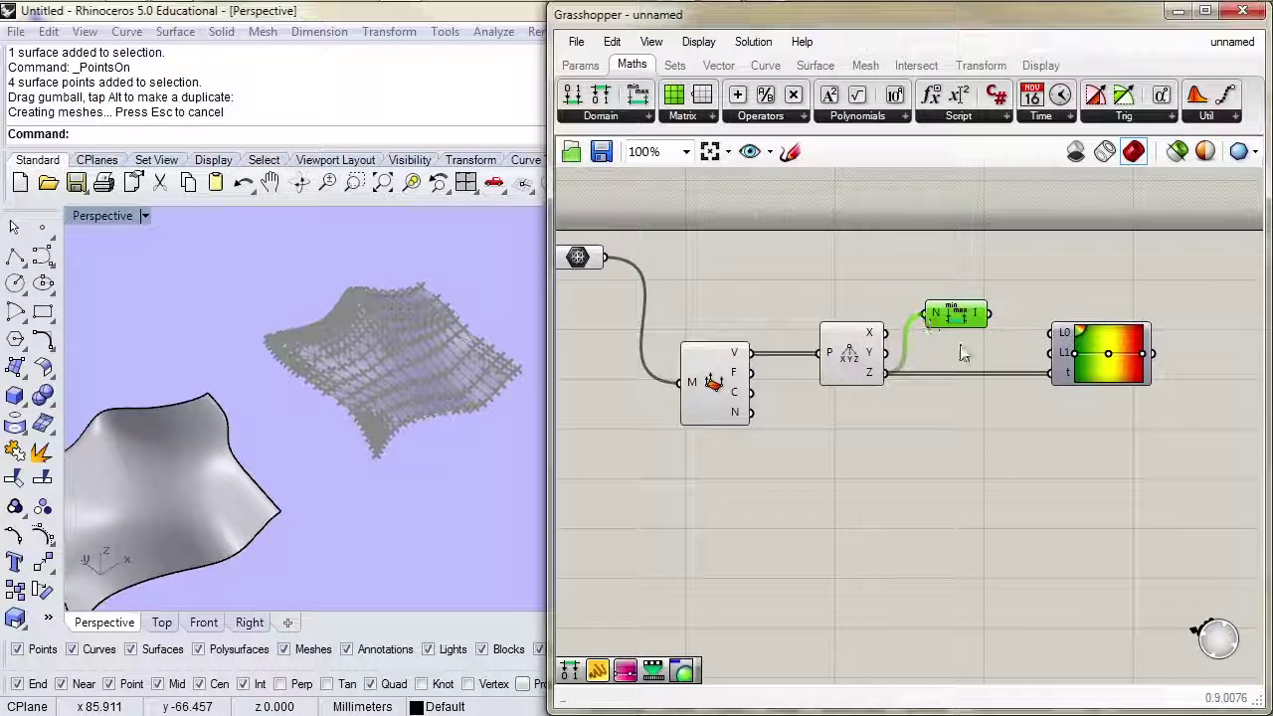
mouse_move(983, 316)
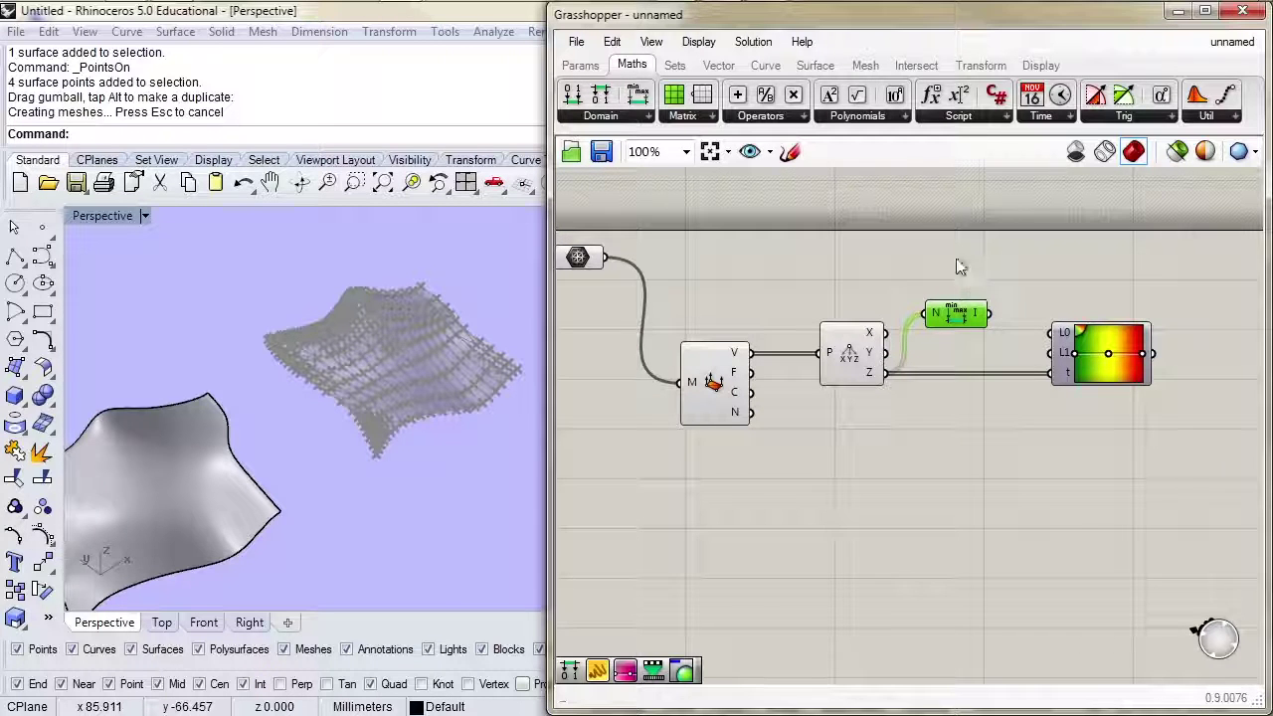
Add Deconstruct Domain after Bounds, wiring its S to Gradient L0 and E to L1
click(634, 117)
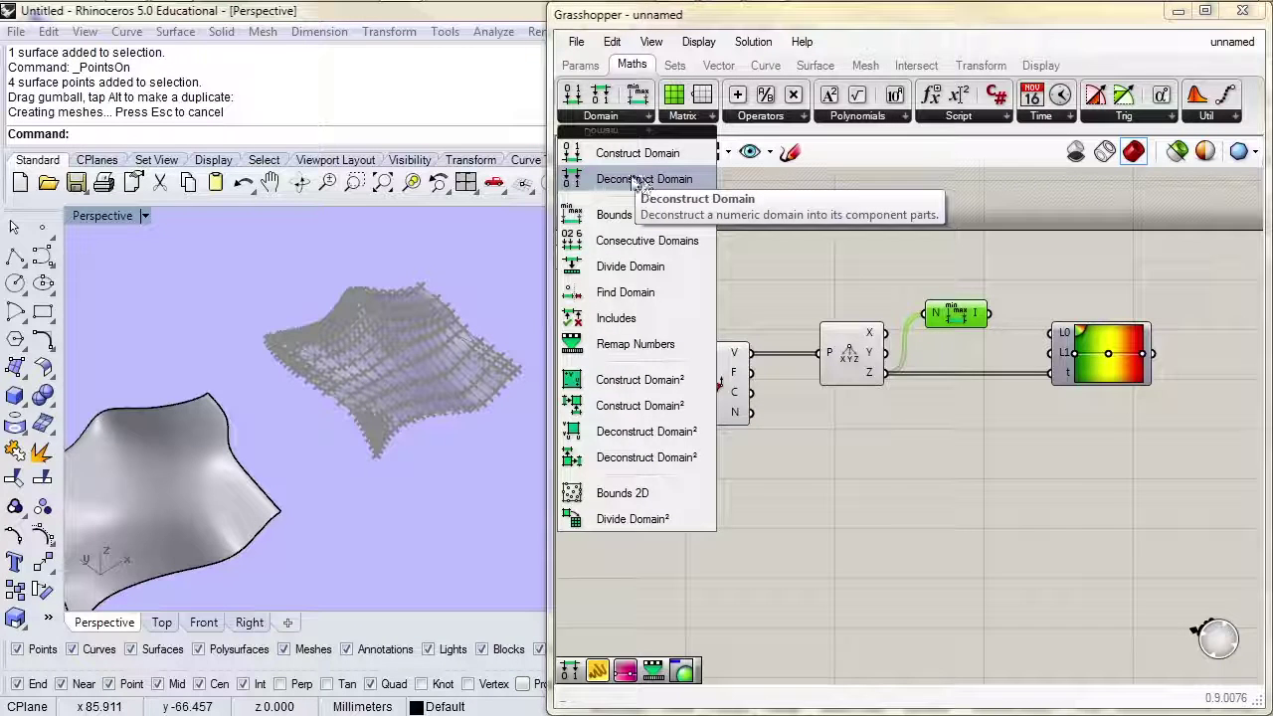
drag(644, 179, 1033, 270)
drag(1095, 363, 1147, 363)
drag(1028, 276, 1031, 323)
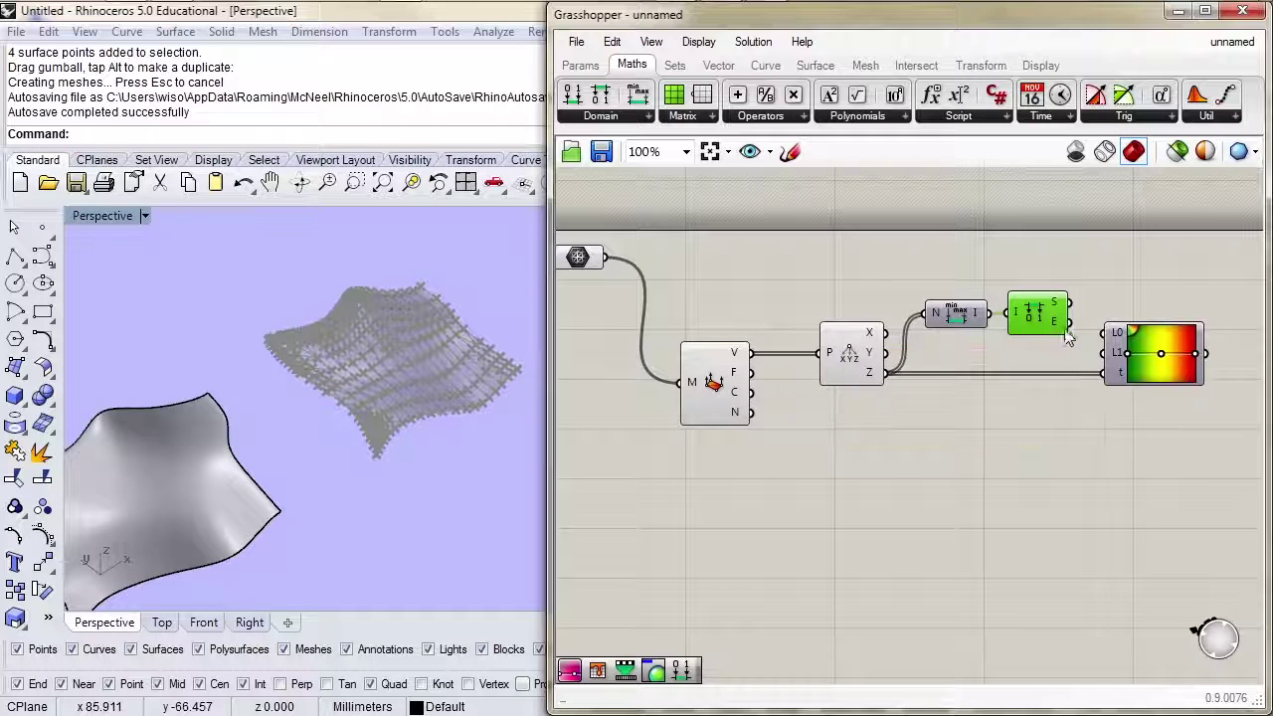
drag(1070, 321, 1100, 368)
drag(1097, 317, 1104, 338)
drag(1086, 263, 913, 335)
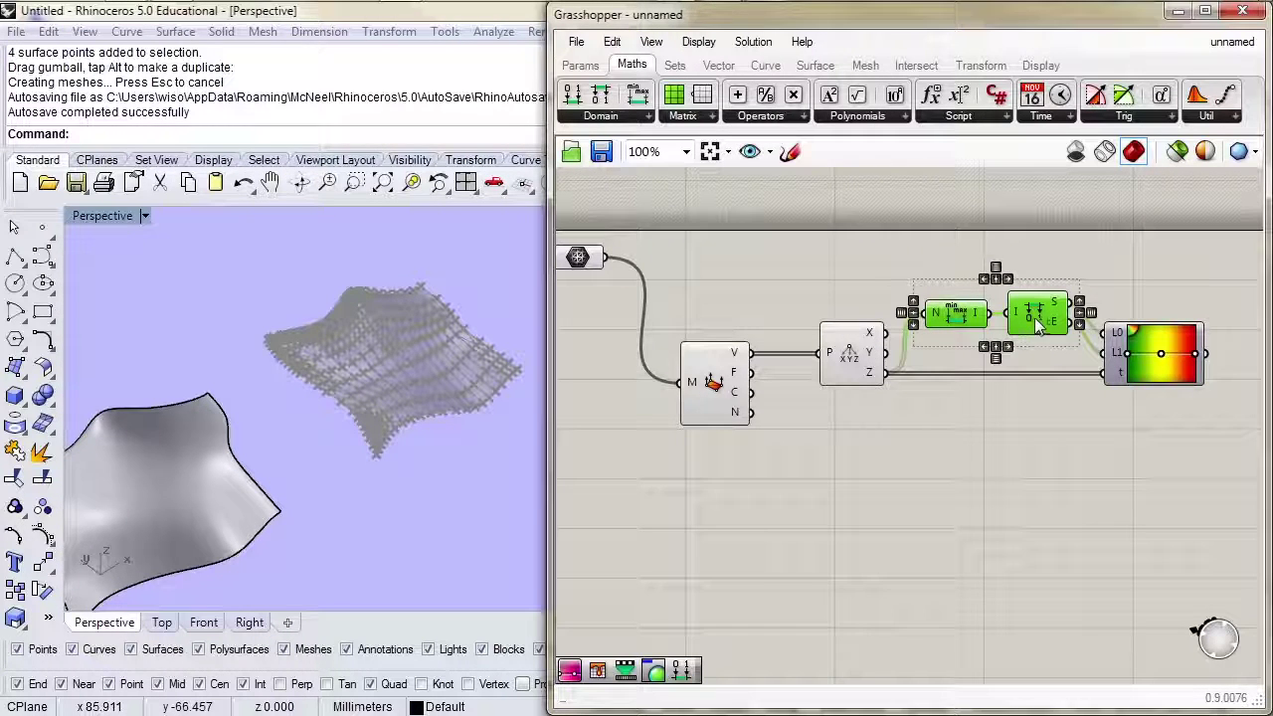
drag(1039, 316, 1044, 343)
click(1037, 295)
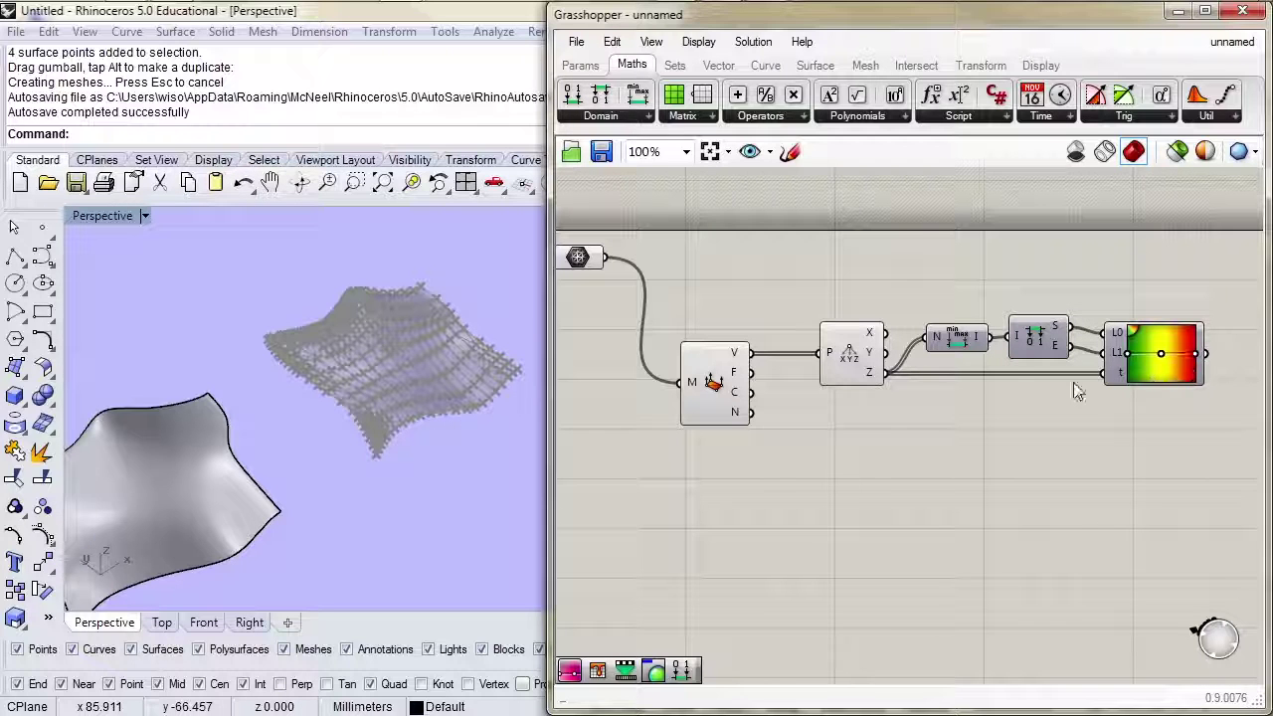
scroll(915, 413, down, 1)
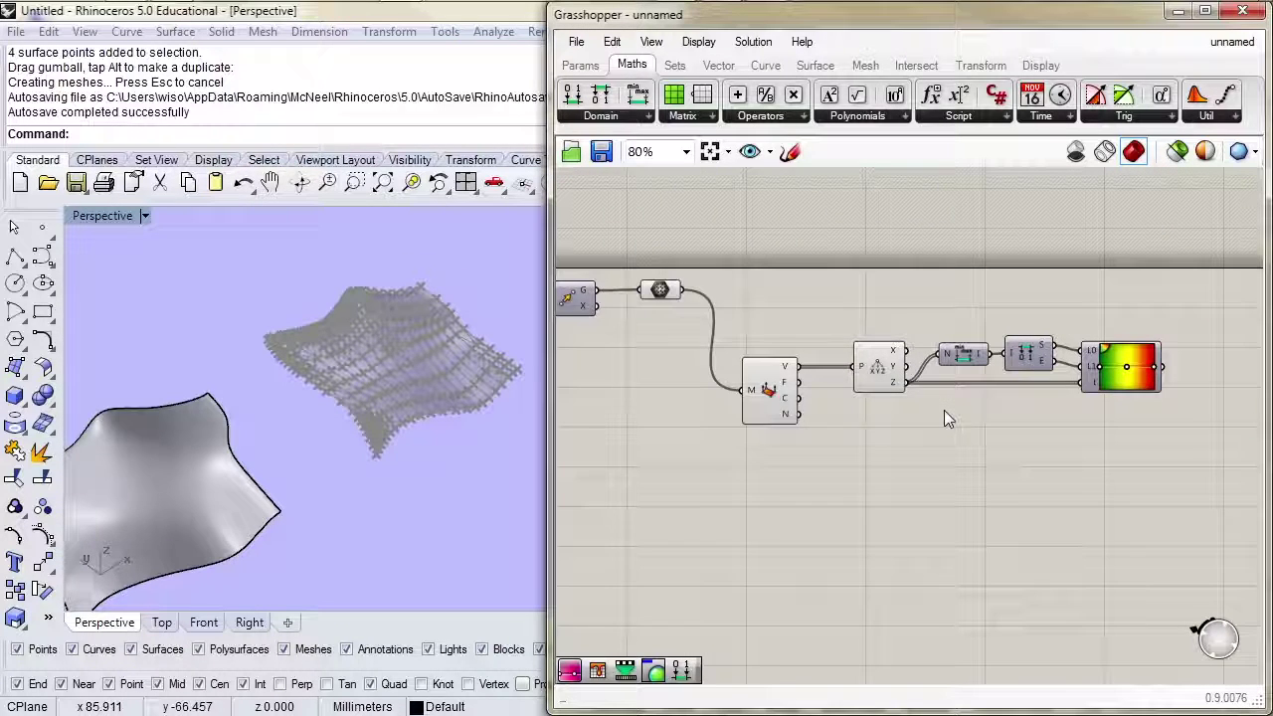
Place a Mesh Colours component from Mesh > Primitive to the right of the Gradient
click(863, 63)
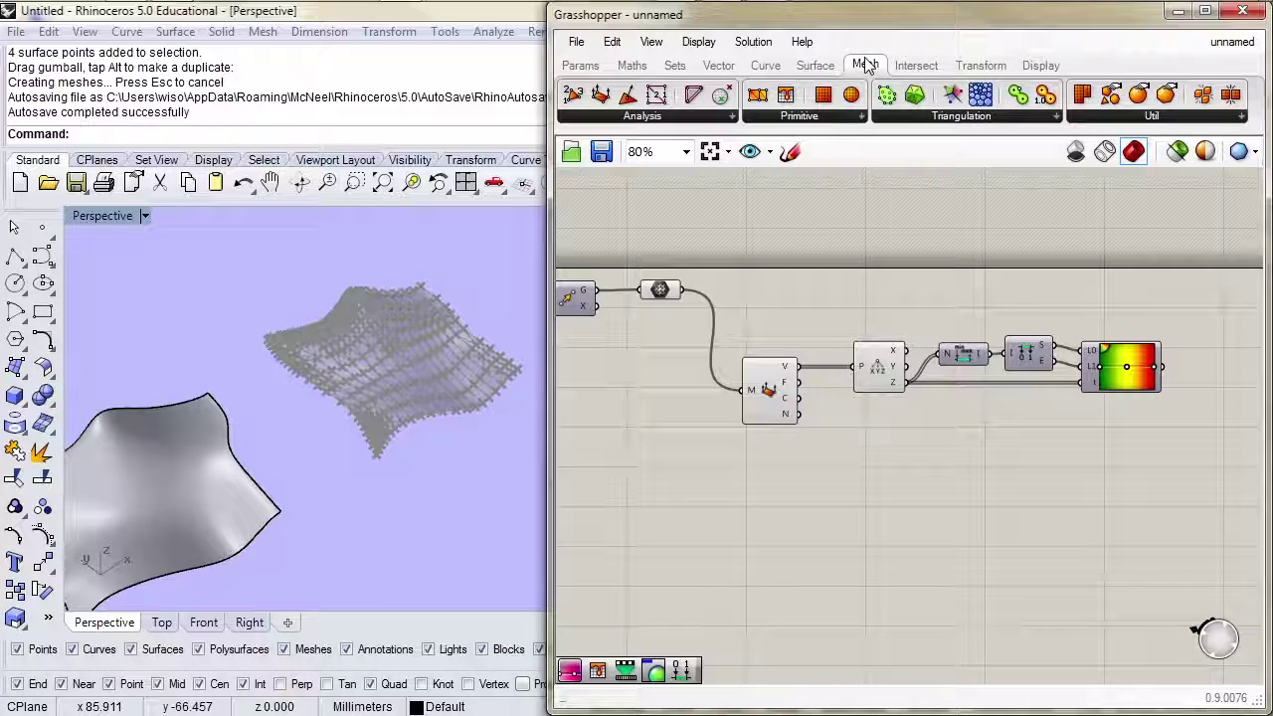
click(826, 116)
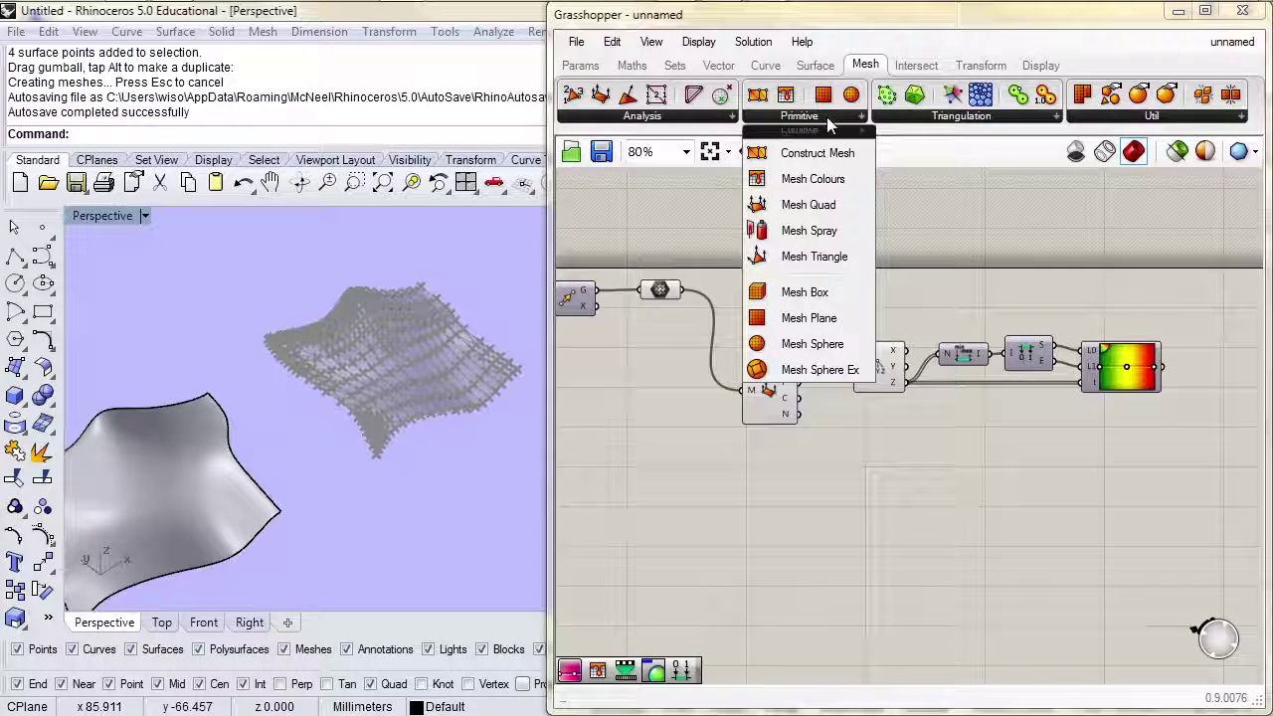
click(812, 180)
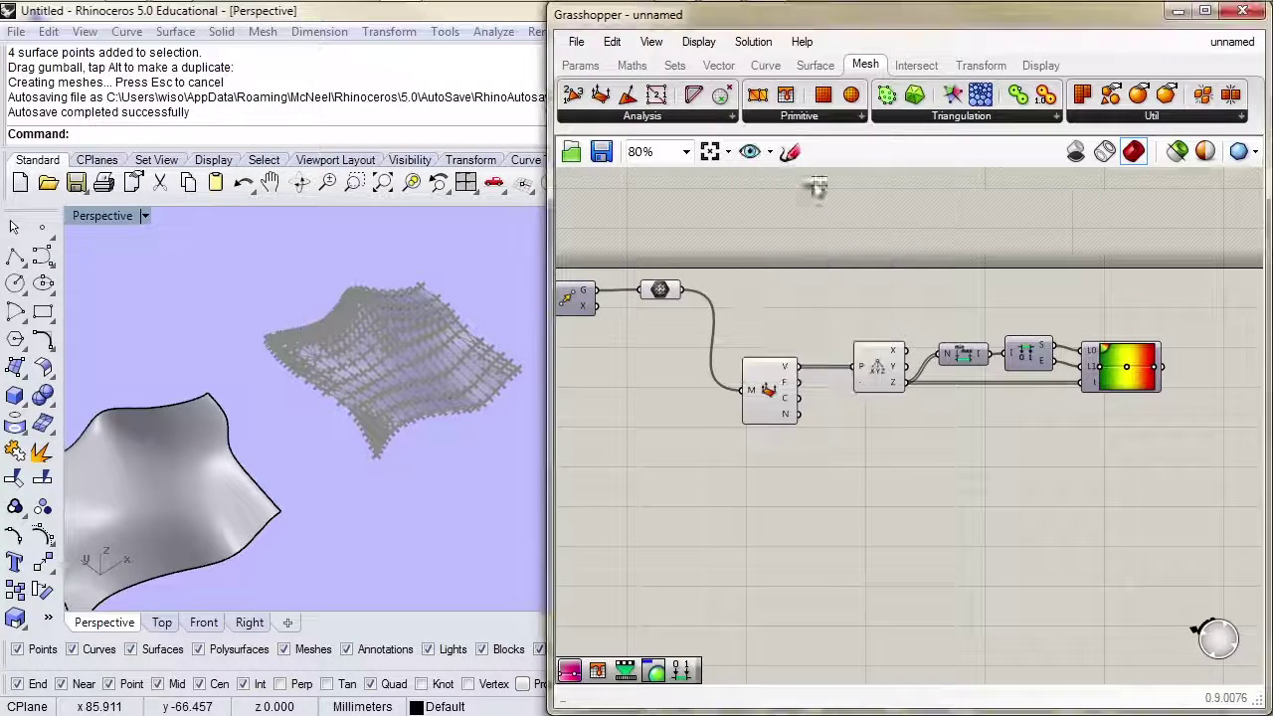
click(1148, 297)
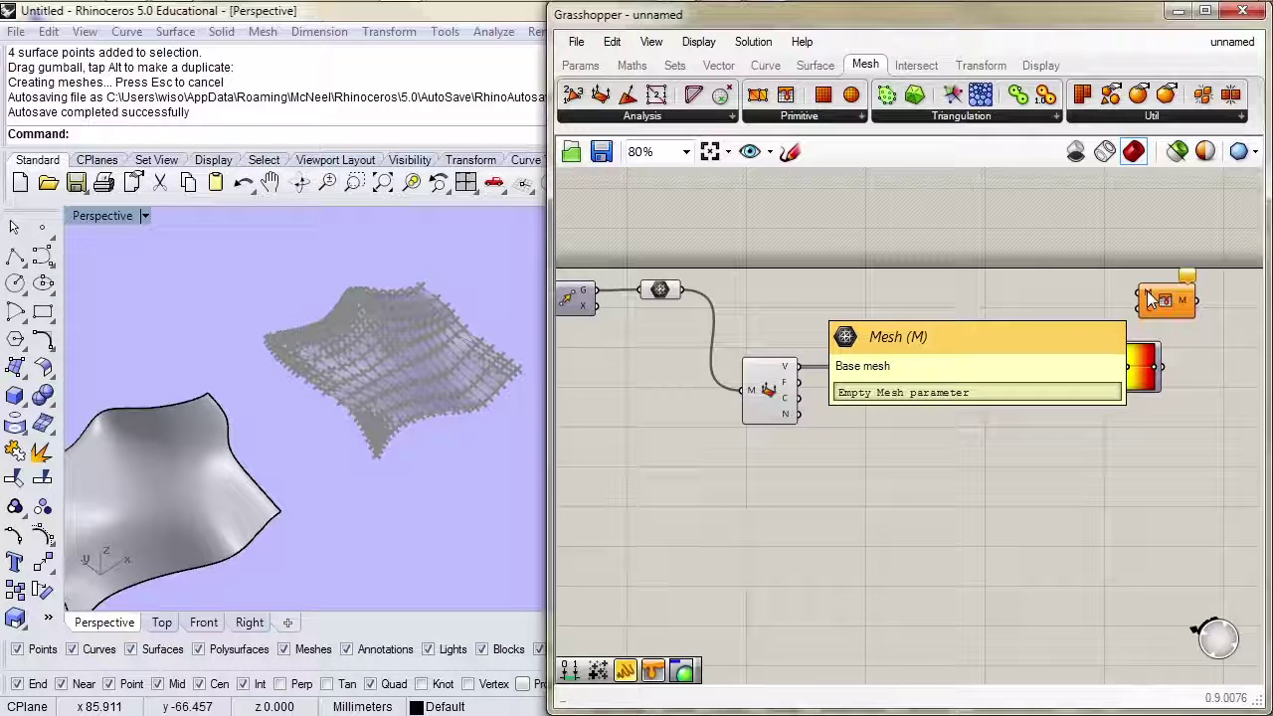
drag(718, 270, 638, 309)
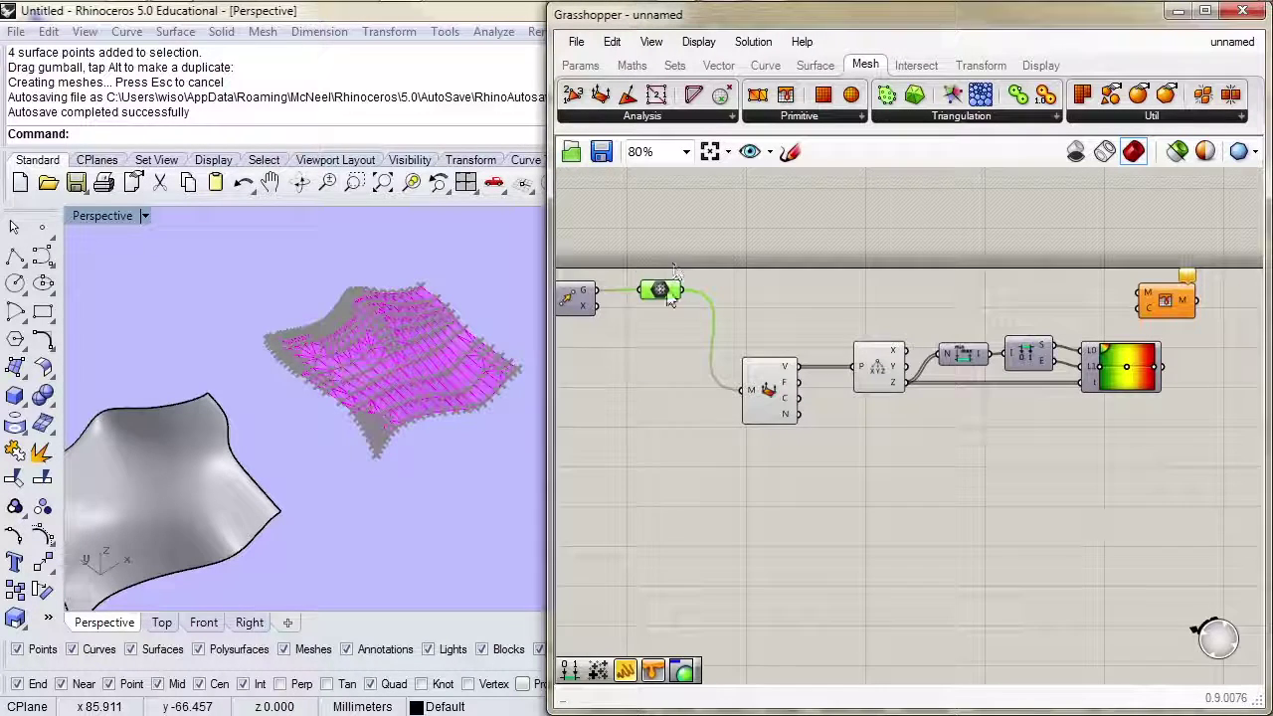
click(1104, 298)
mouse_move(1144, 311)
drag(1153, 310, 1197, 306)
Wire the Gradient colours to Mesh Colours C and the mesh to M, then inspect the coloured mesh
drag(1163, 367, 1181, 304)
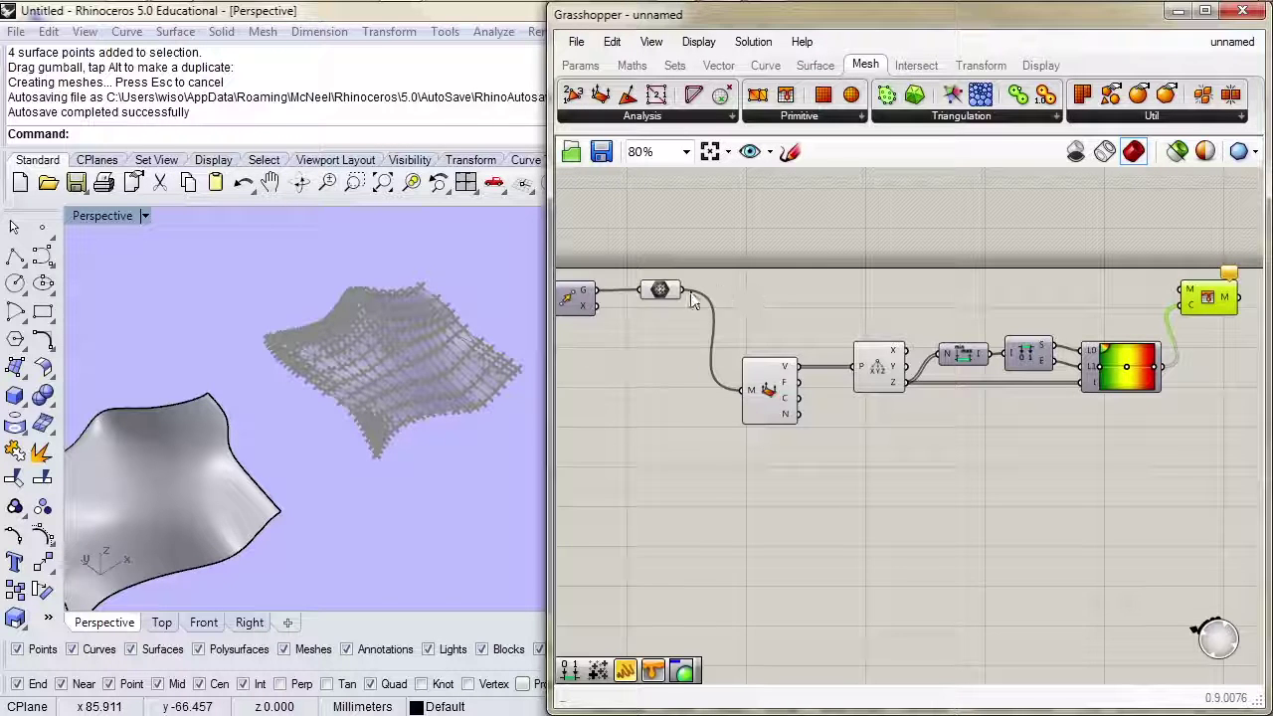
drag(811, 311, 1184, 290)
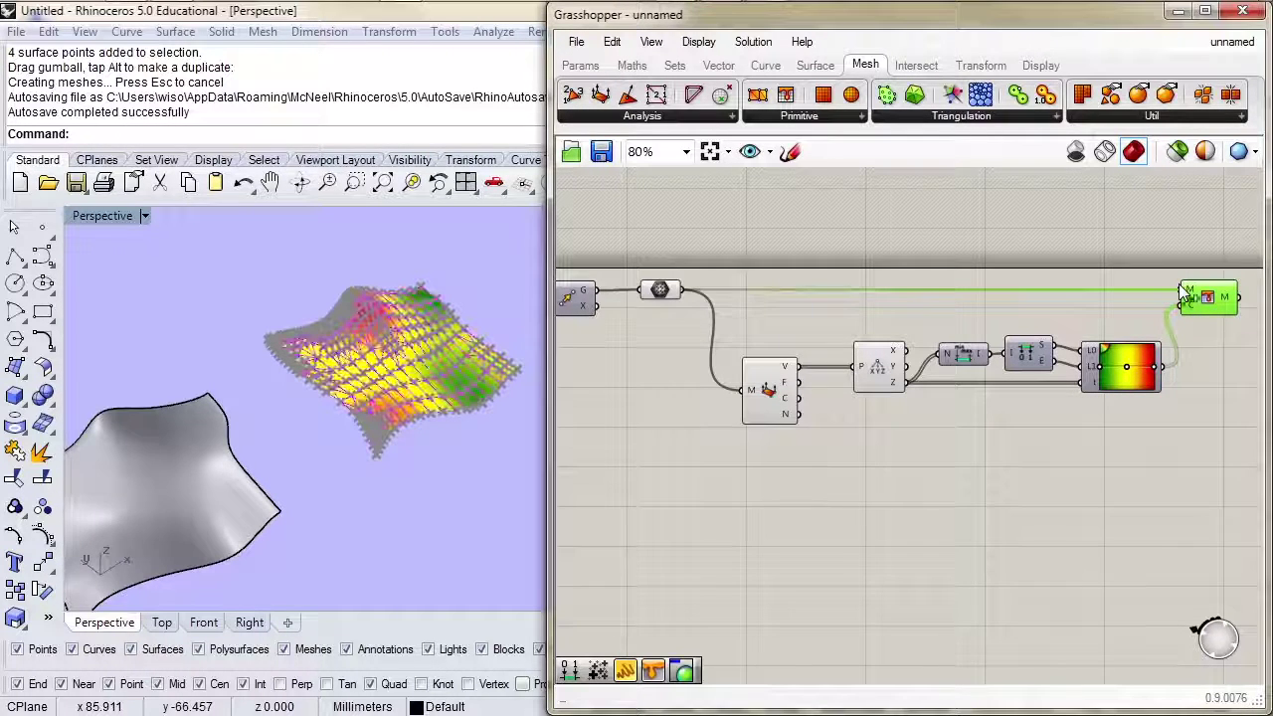
right_drag(418, 360, 478, 357)
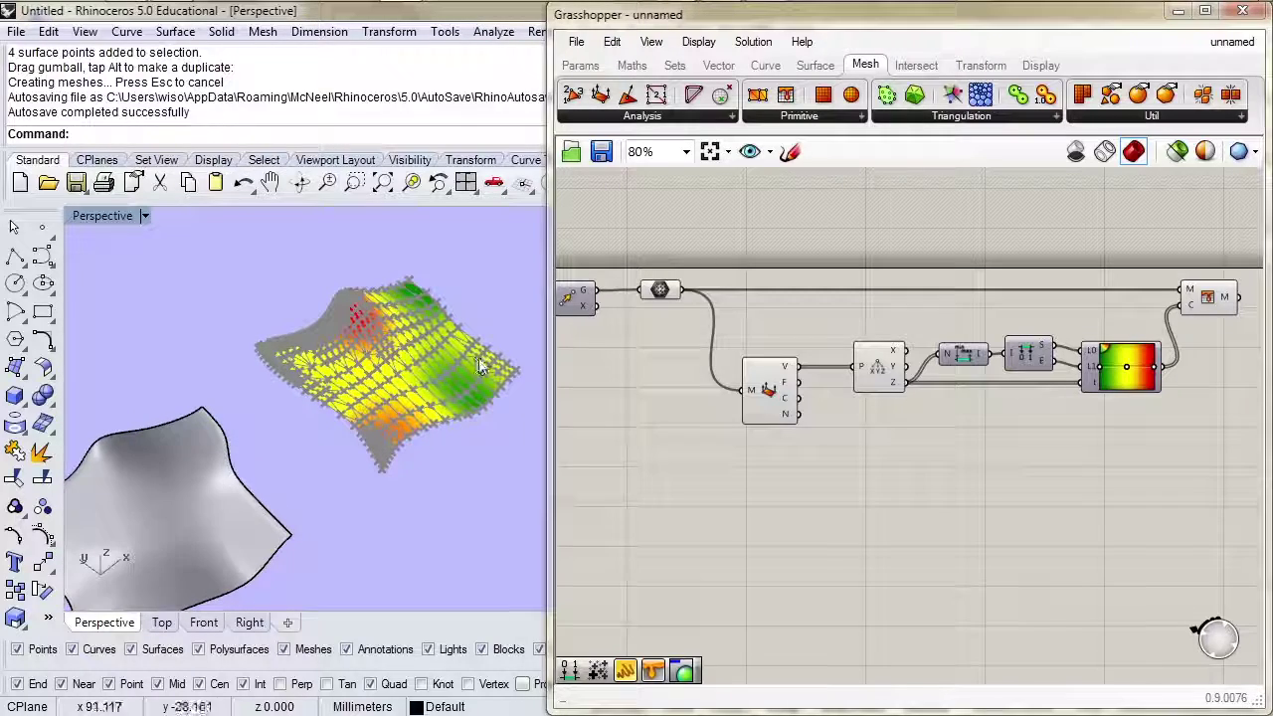
mouse_move(358, 362)
right_down()
mouse_move(370, 370)
mouse_move(357, 378)
right_up()
scroll(357, 379, up, 5)
scroll(357, 377, down, 4)
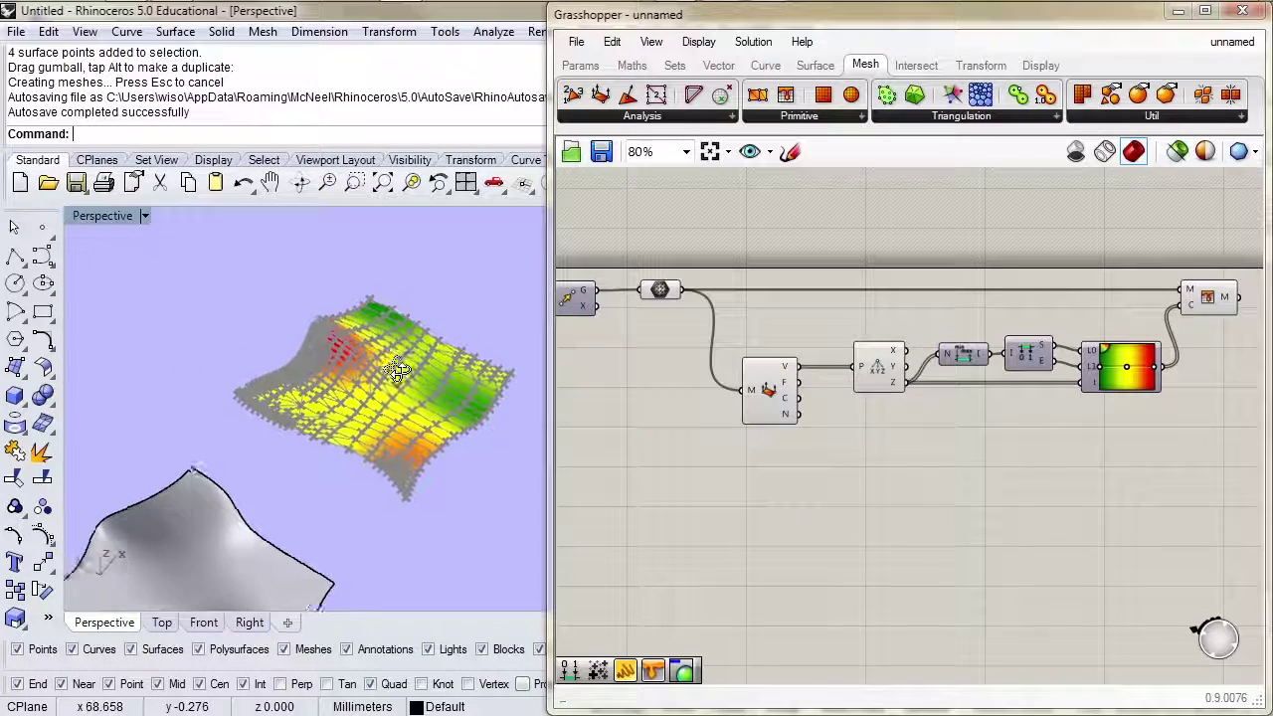
click(766, 388)
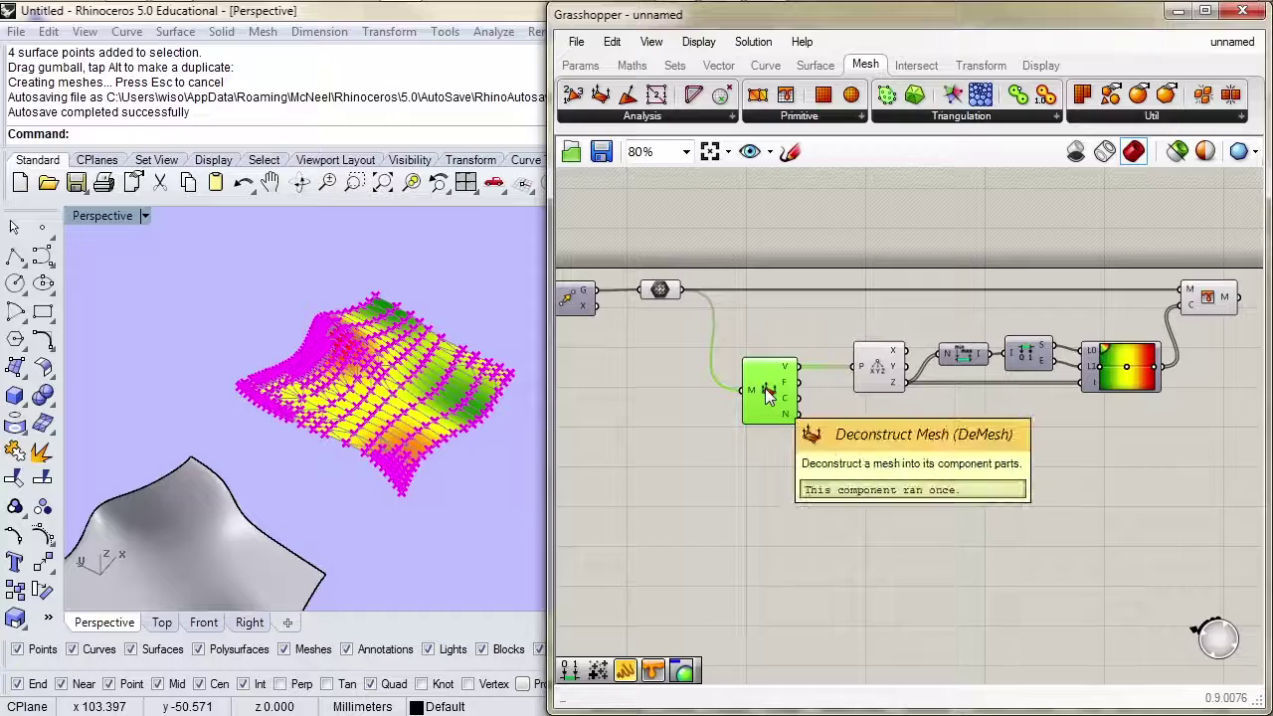
Turn off the Deconstruct Mesh preview so only the coloured mesh shows
right_click(768, 396)
click(785, 429)
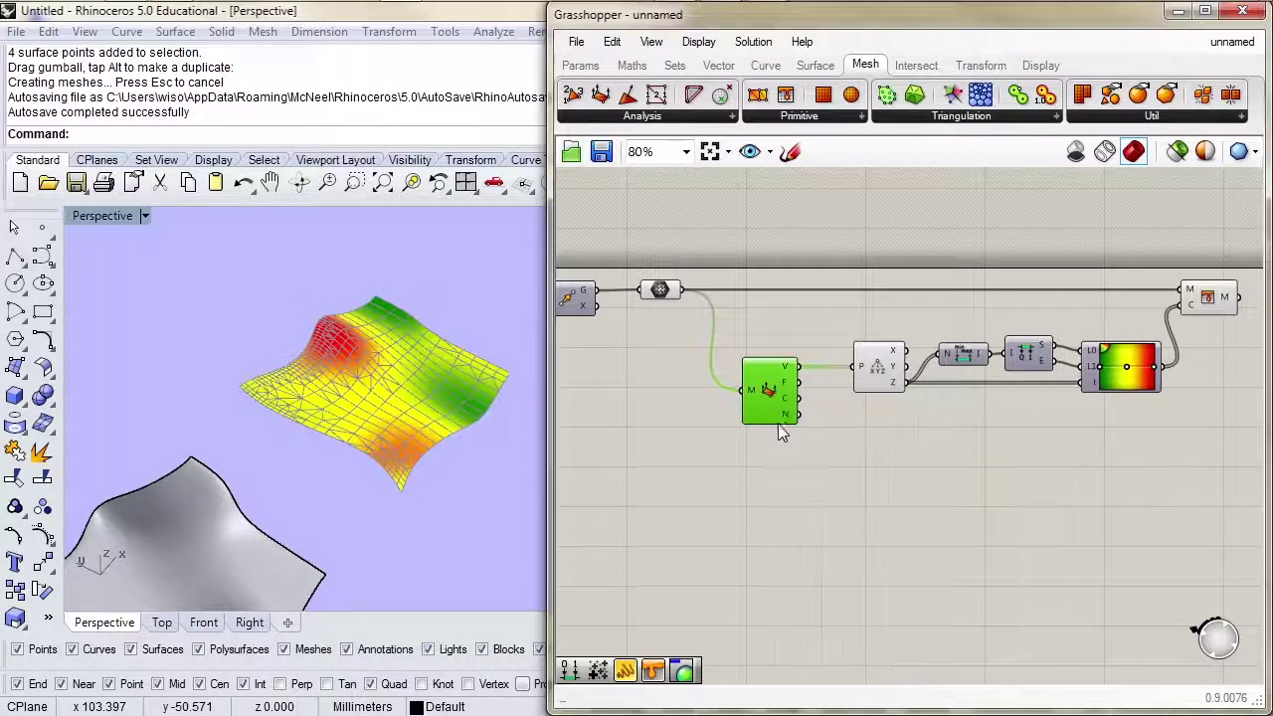
right_drag(341, 412, 233, 464)
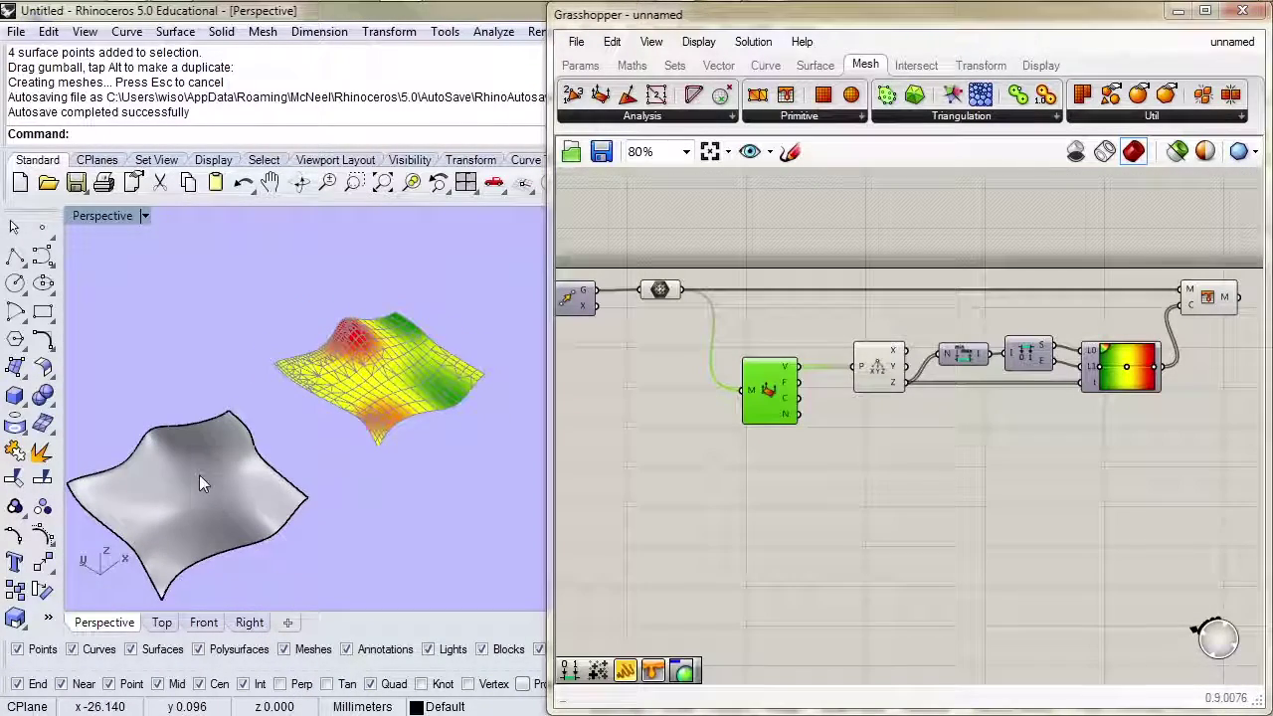
right_drag(363, 392, 179, 474)
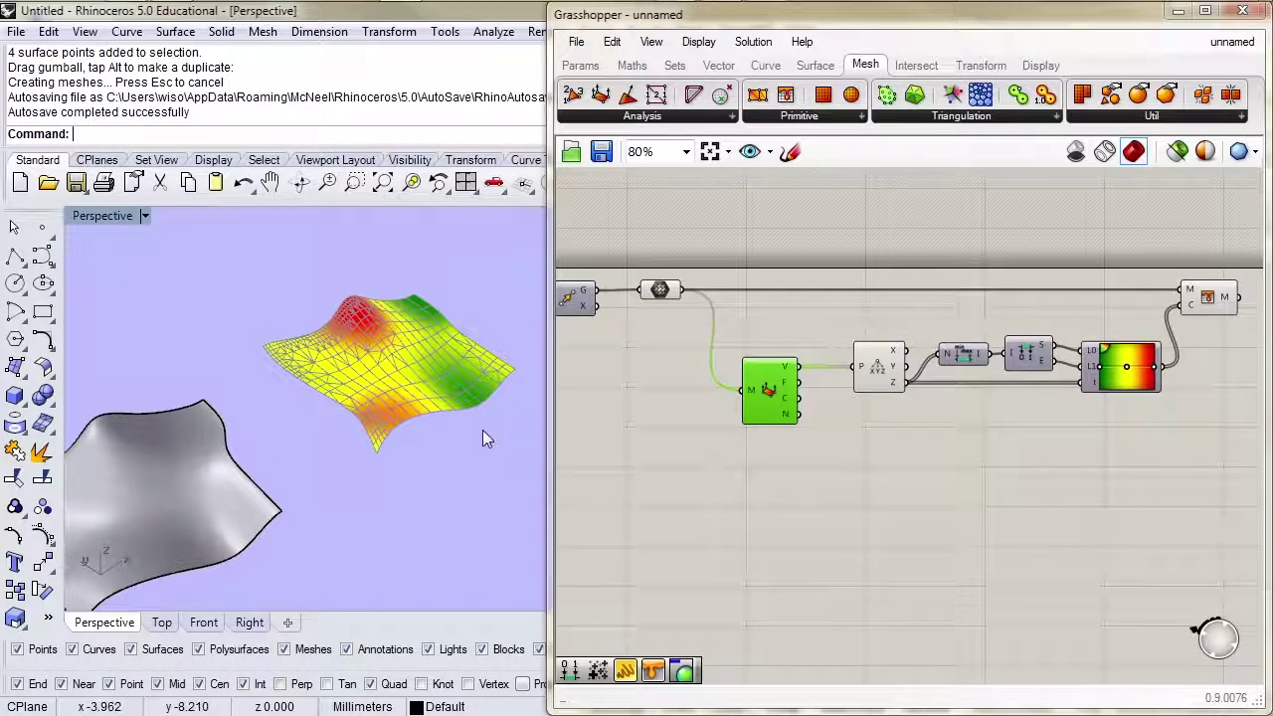
right_drag(482, 430, 432, 426)
Turn off Preview Mesh Edges and widen the Grasshopper window to show the definition
click(698, 40)
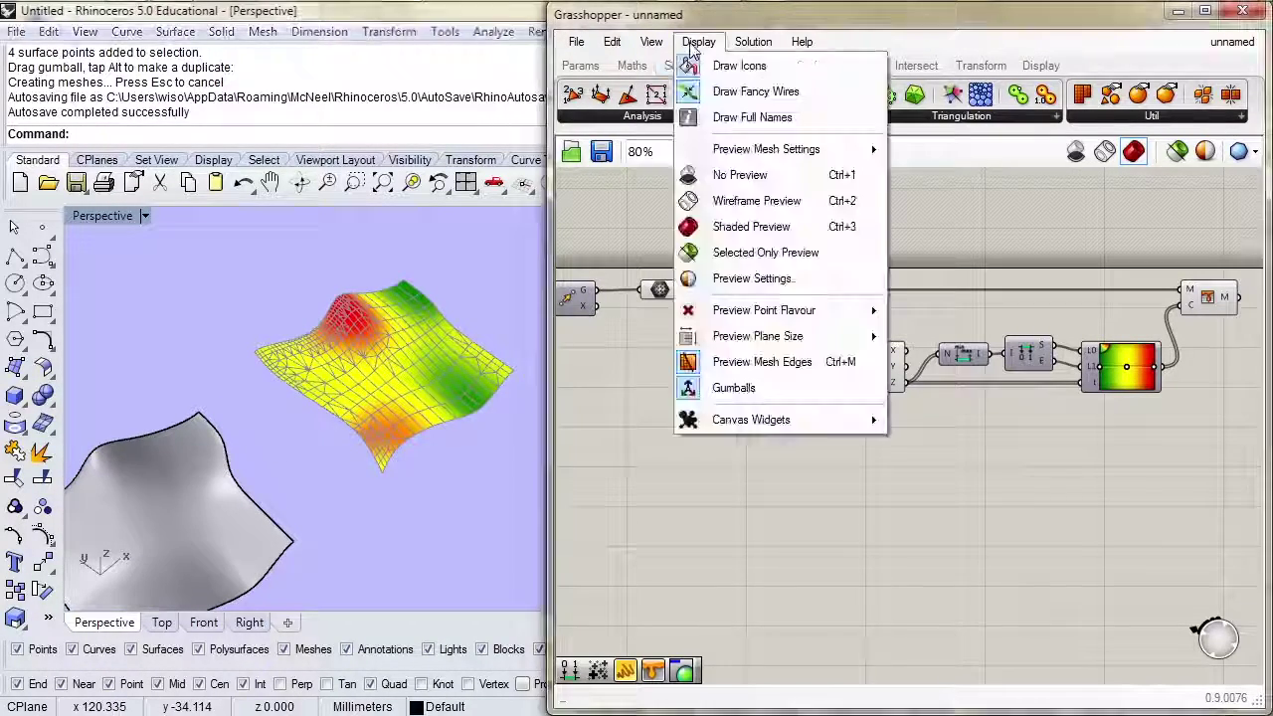
click(736, 370)
right_drag(477, 428, 537, 472)
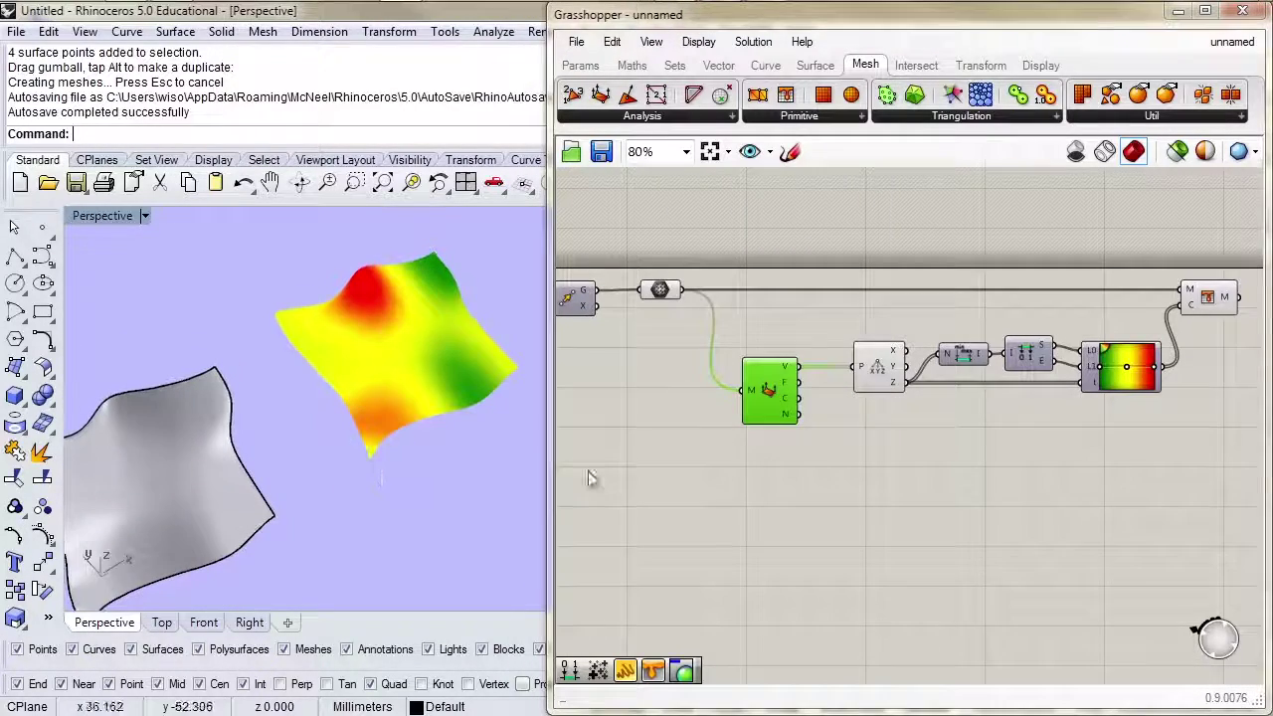
right_drag(739, 471, 822, 465)
scroll(747, 461, down, 1)
drag(545, 464, 469, 465)
right_drag(667, 440, 722, 443)
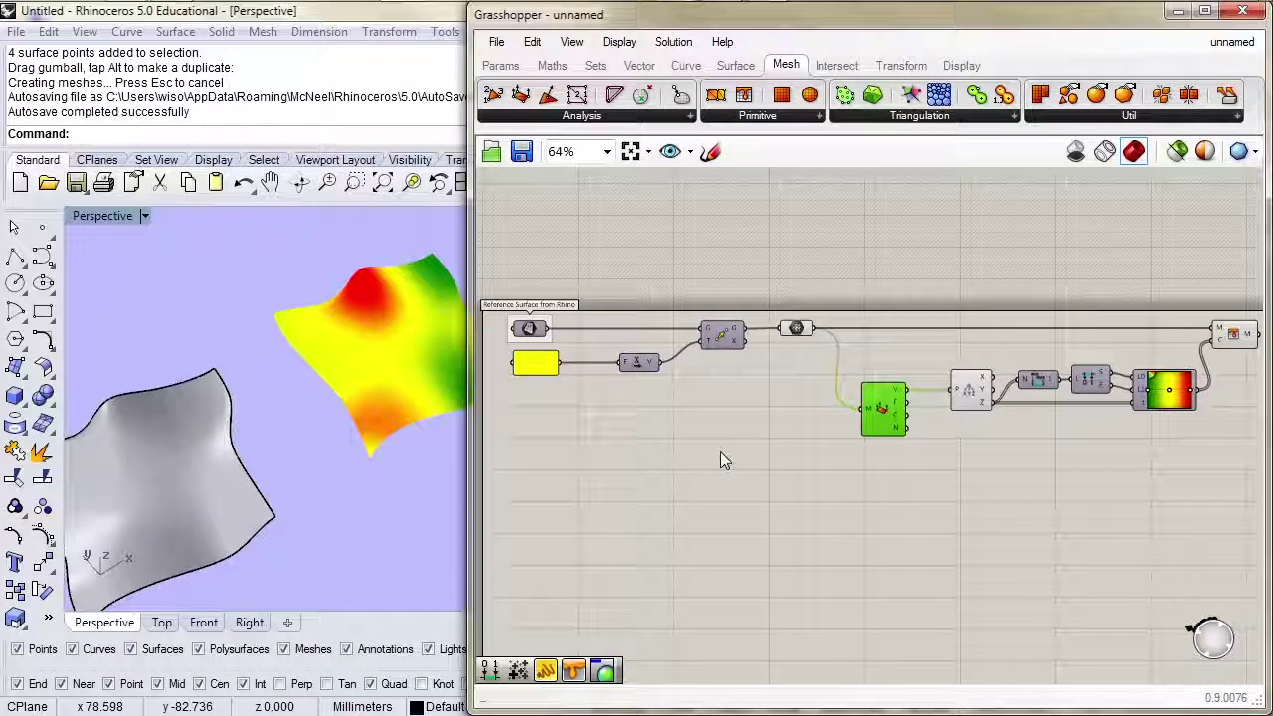
mouse_move(527, 331)
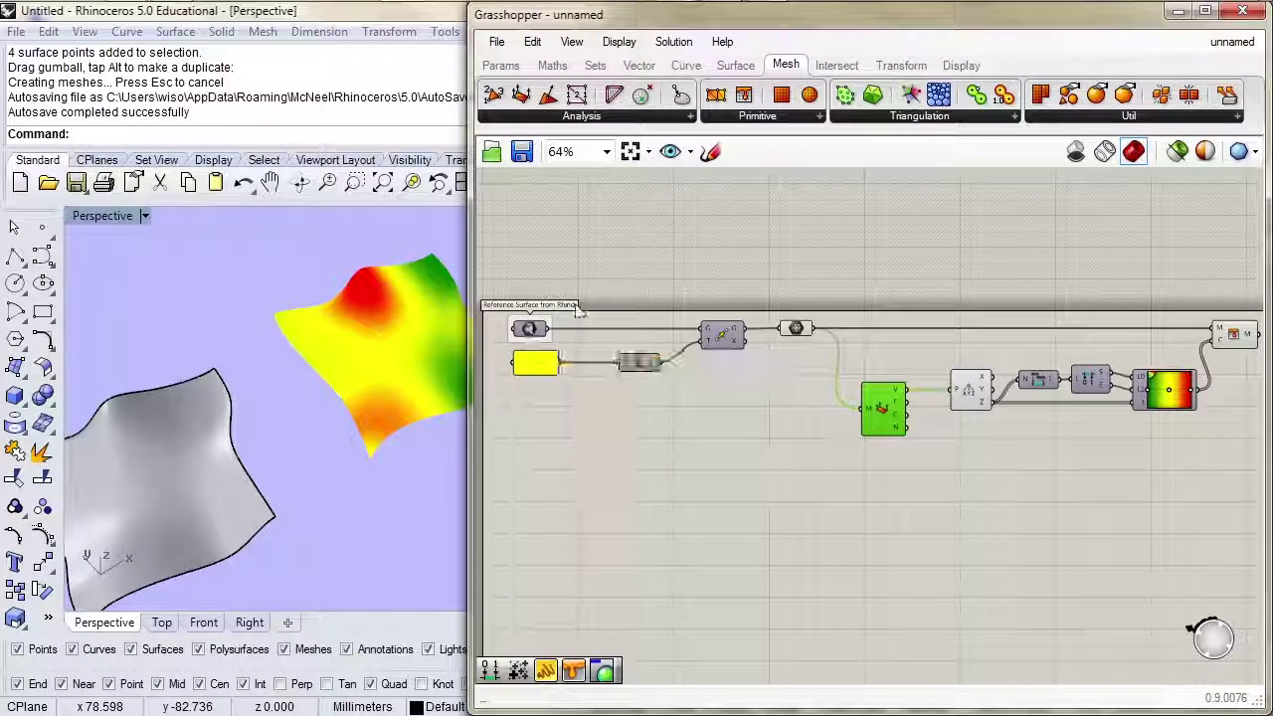
mouse_move(800, 327)
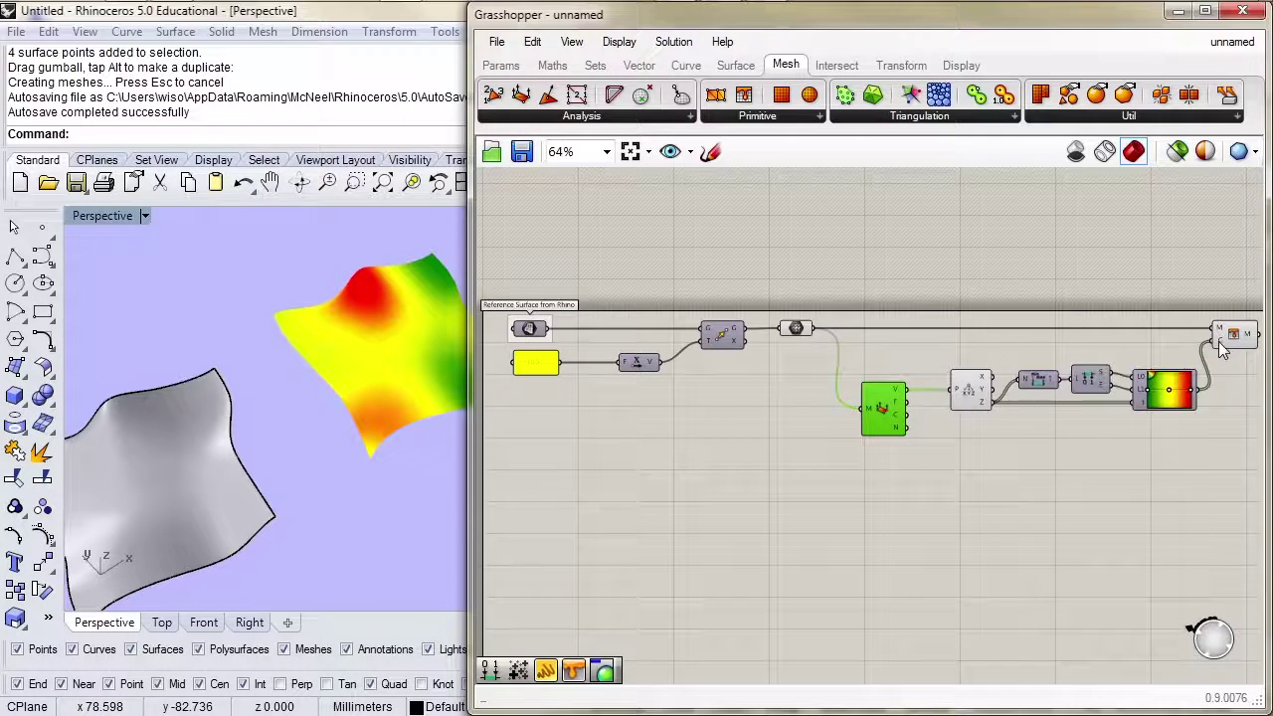
mouse_move(1221, 346)
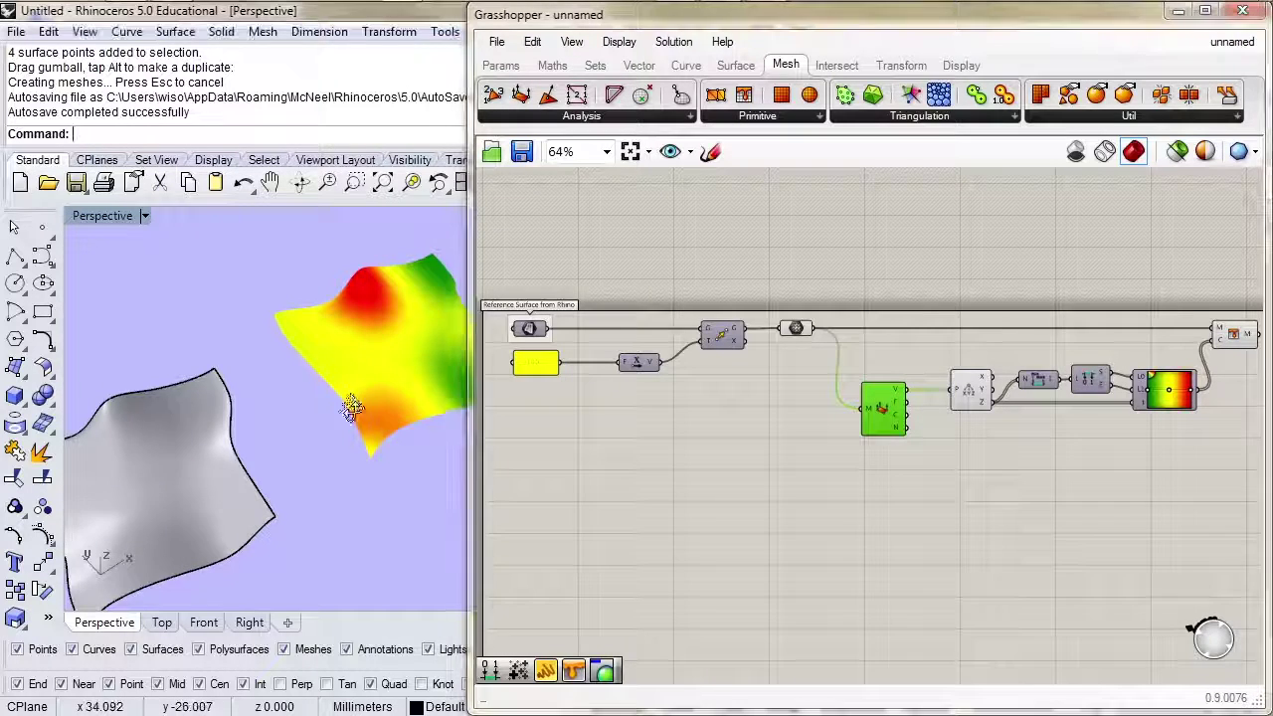
Turn on the grey surface's control points and raise one to bulge the surface
mouse_move(355, 407)
right_down()
mouse_move(316, 370)
mouse_move(355, 389)
mouse_move(342, 421)
right_up()
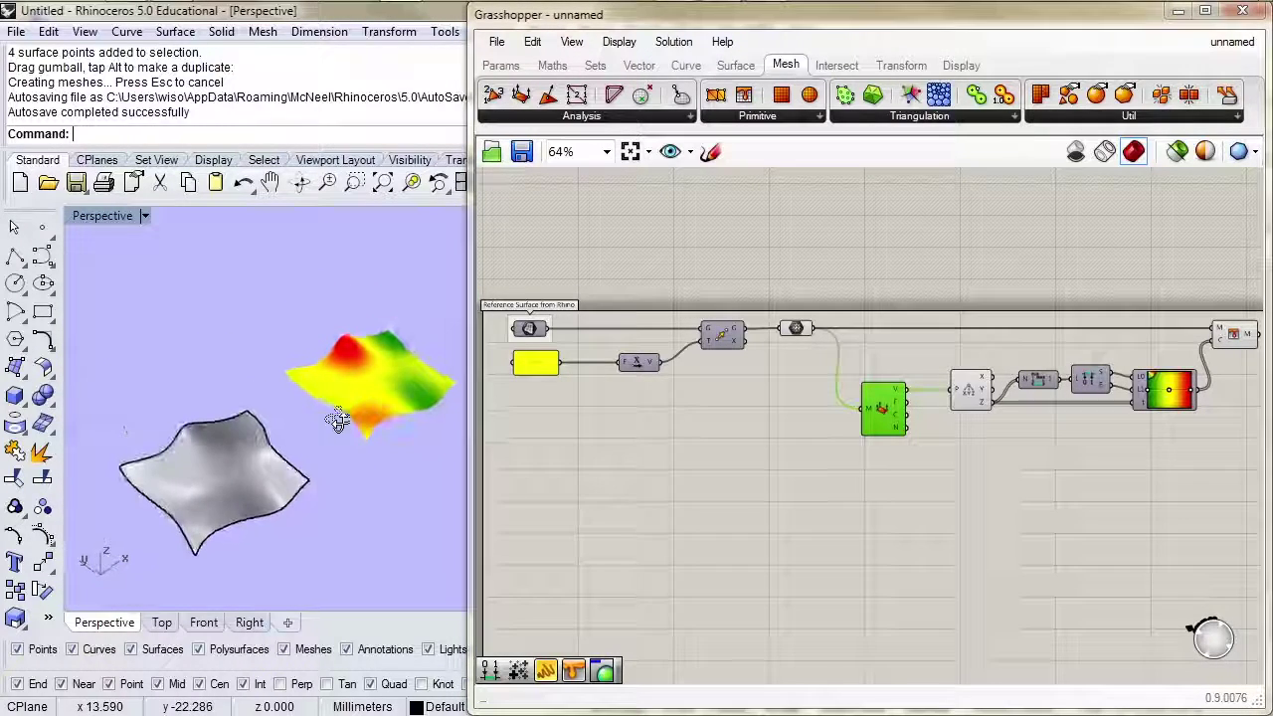
right_drag(282, 478, 222, 444)
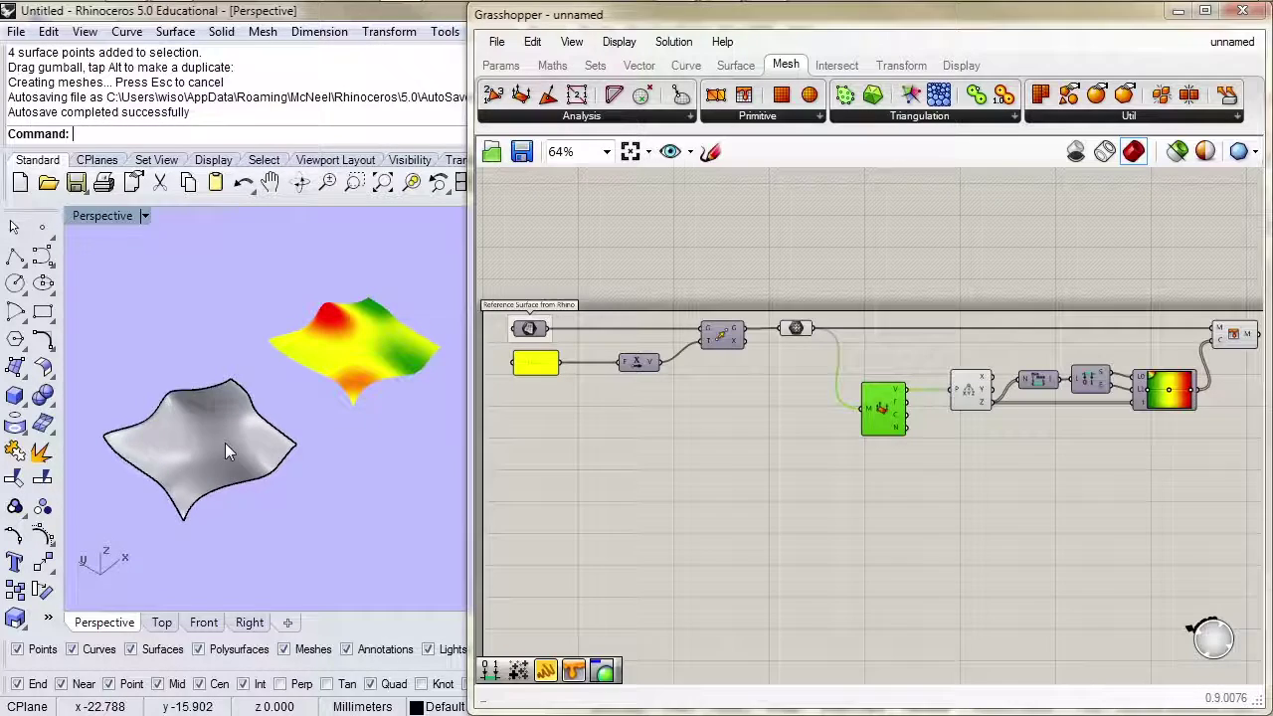
click(220, 445)
click(42, 507)
click(198, 421)
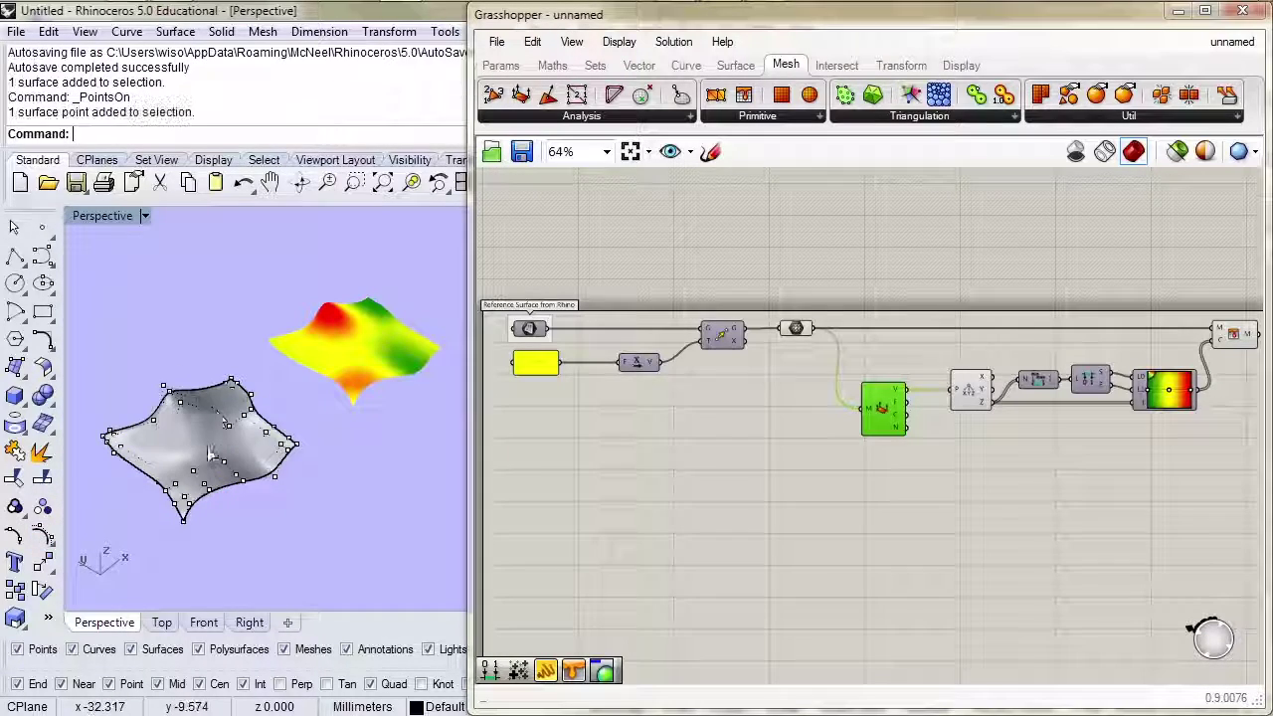
drag(198, 421, 176, 351)
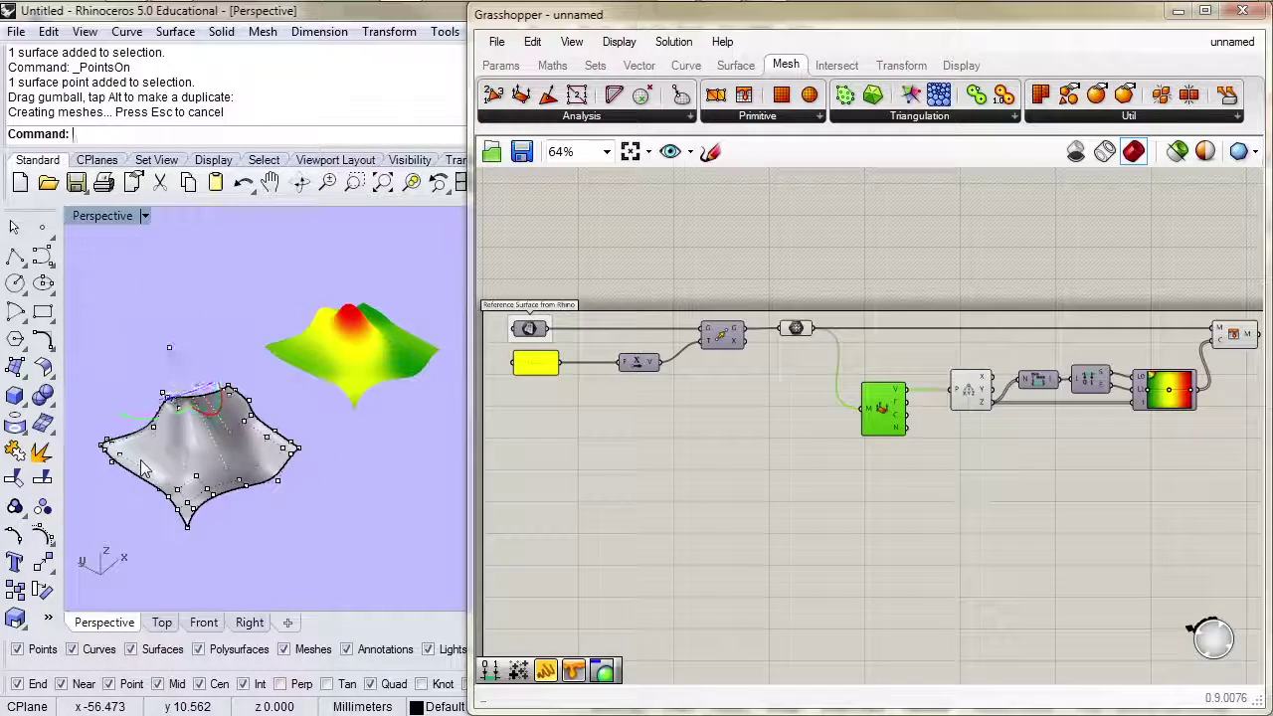
Raise two more control points, adding peaks that turn red on the coloured mesh
click(170, 446)
click(169, 457)
drag(152, 449, 113, 381)
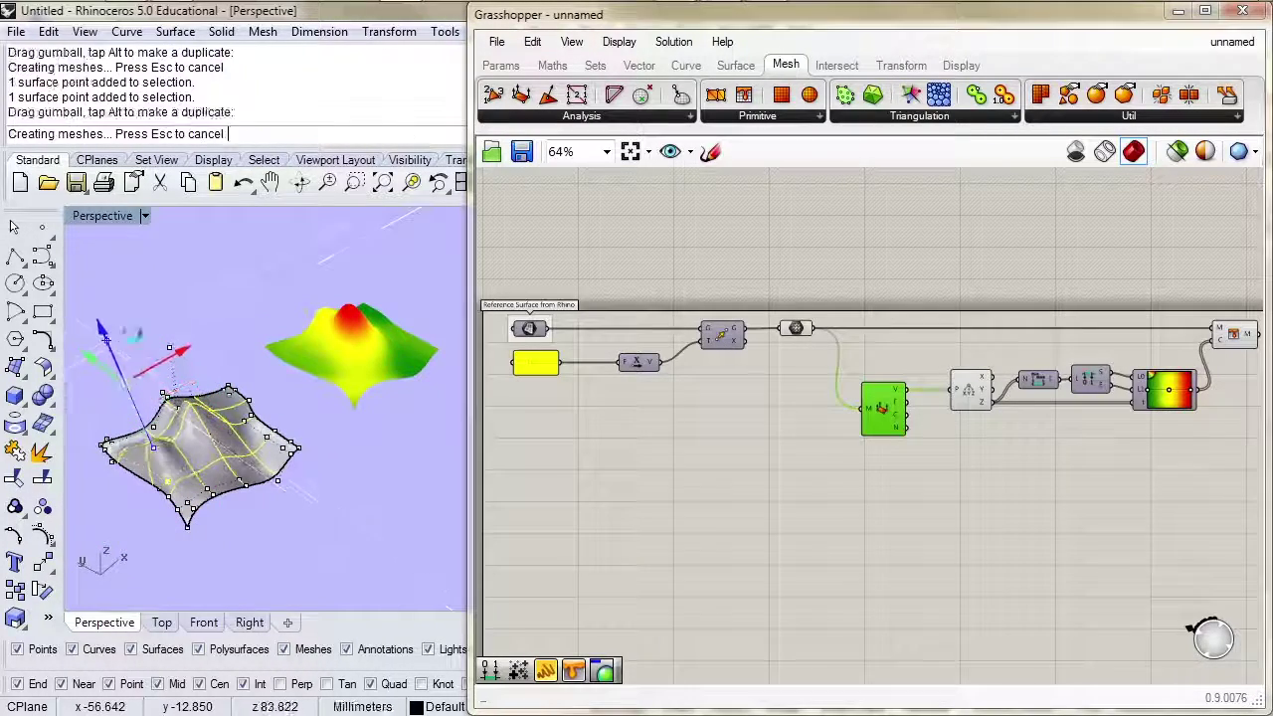
click(255, 457)
drag(255, 457, 254, 393)
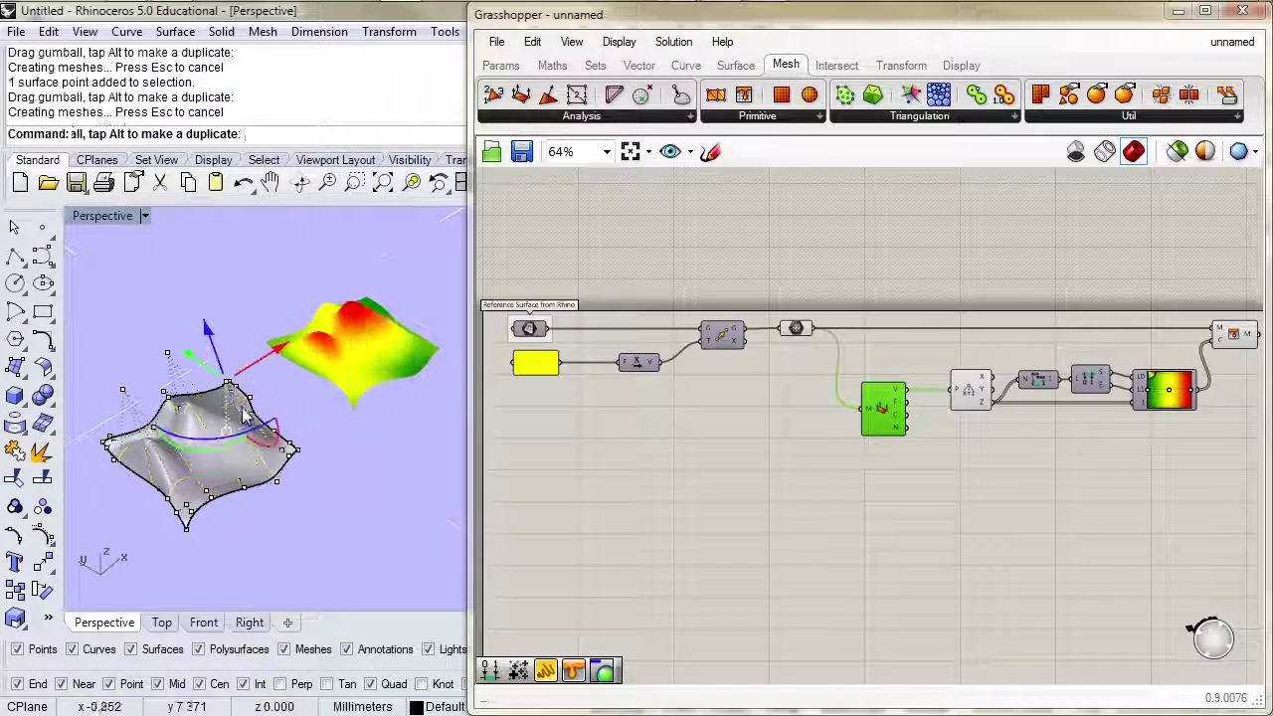
right_drag(370, 396, 511, 477)
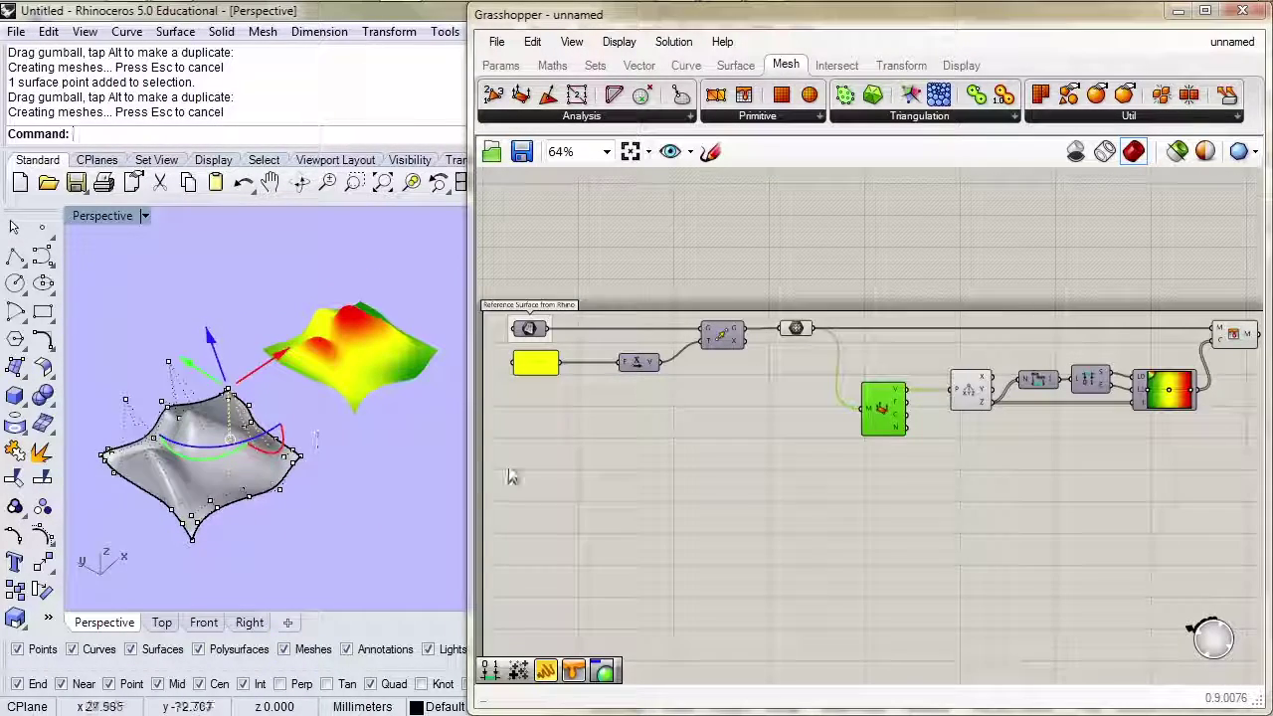
click(759, 507)
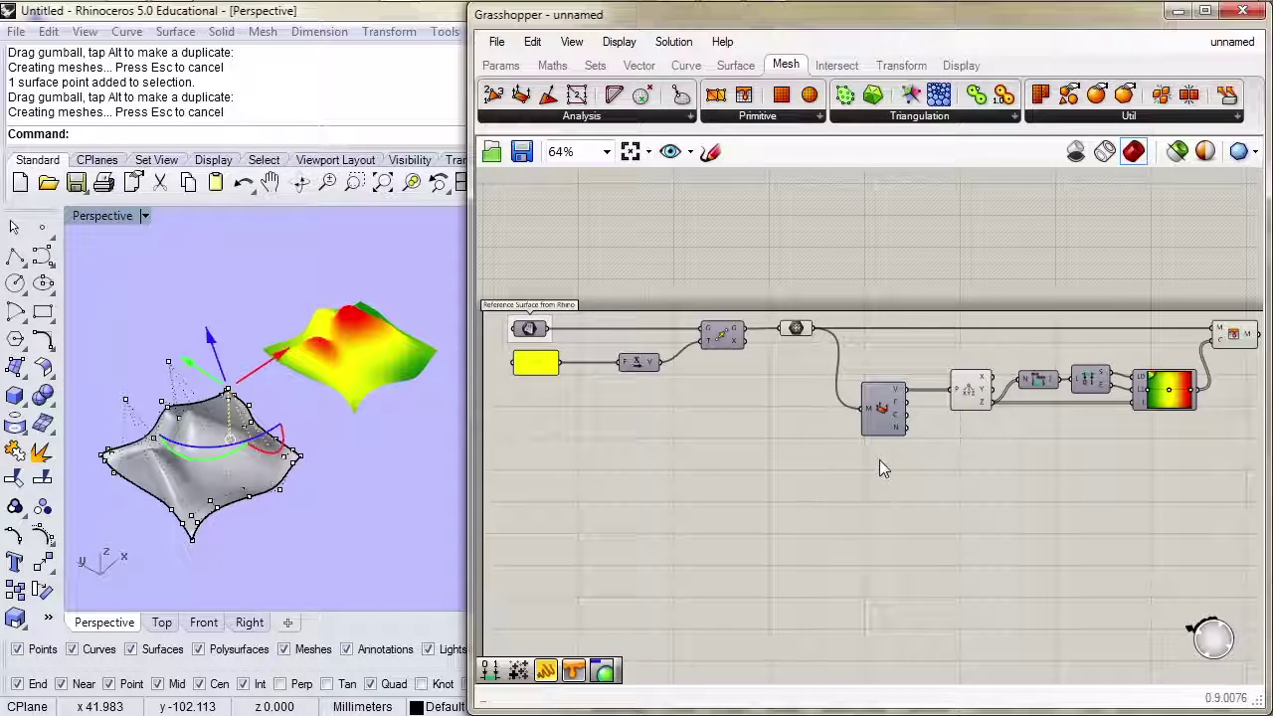
mouse_move(900, 438)
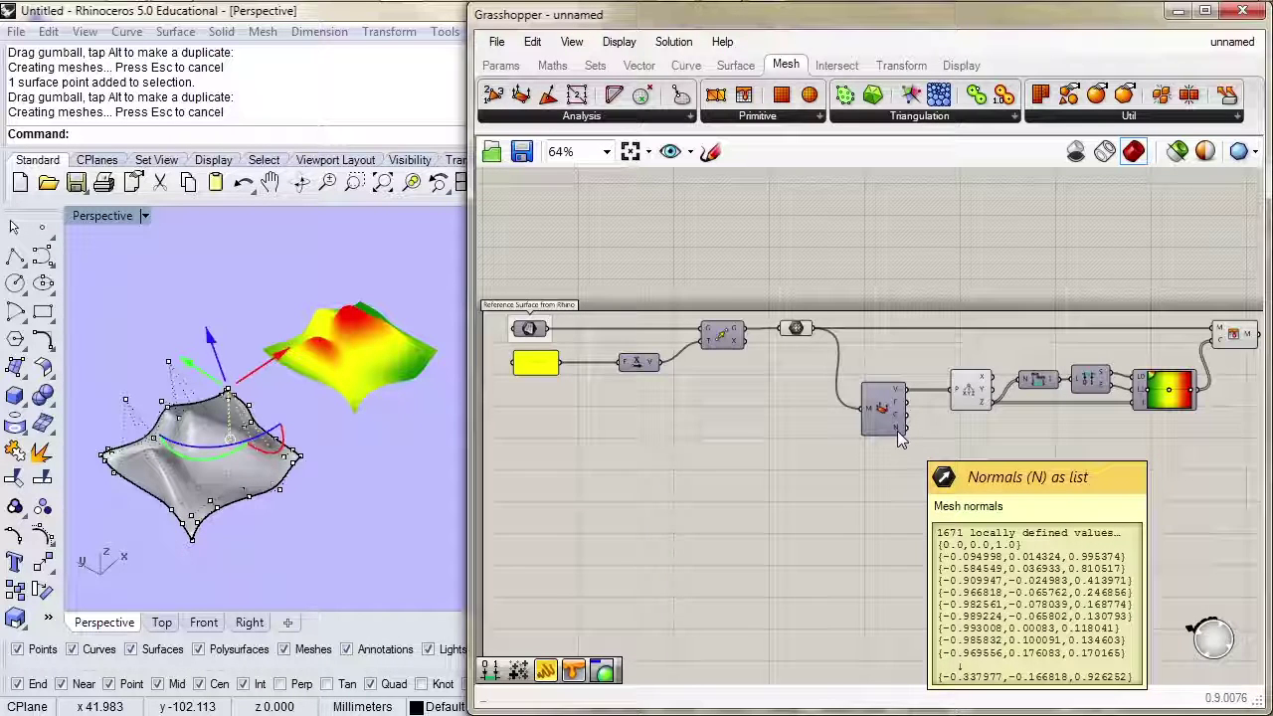